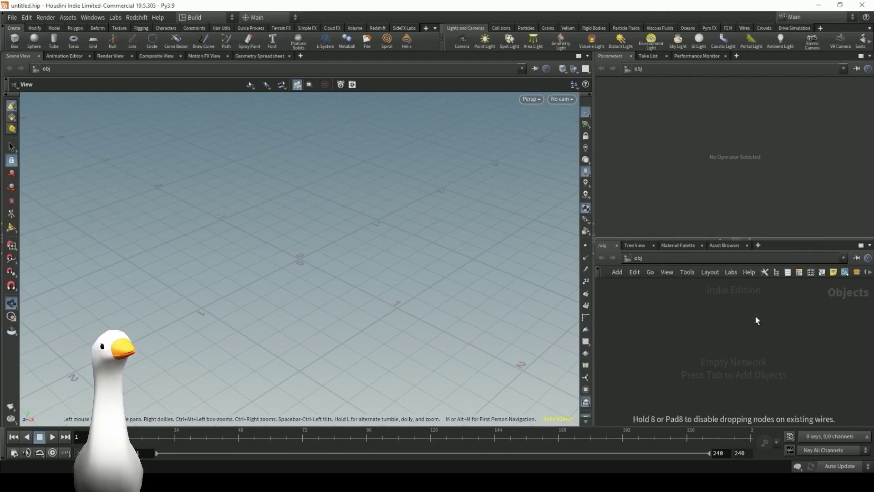
- Create a geometry object named BoxMountains and go inside it
{"action": "left_click", "coordinate": [756, 317]}
{"action": "double_click", "coordinate": [781, 316]}
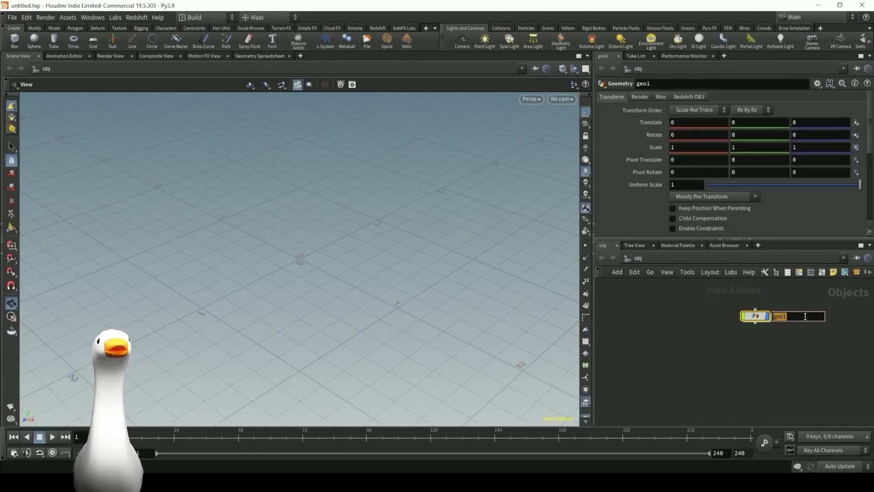
{"action": "type", "text": "BoxMountains"}
{"action": "key", "text": "Return"}
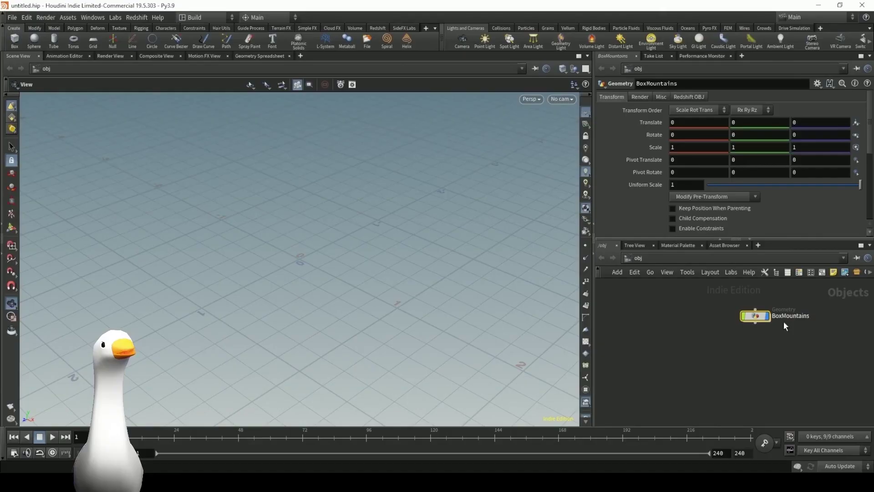
{"action": "double_click", "coordinate": [752, 322]}
- Add a Grid node and set its rows and columns to 150
{"action": "key", "text": "Tab"}
{"action": "type", "text": "grid"}
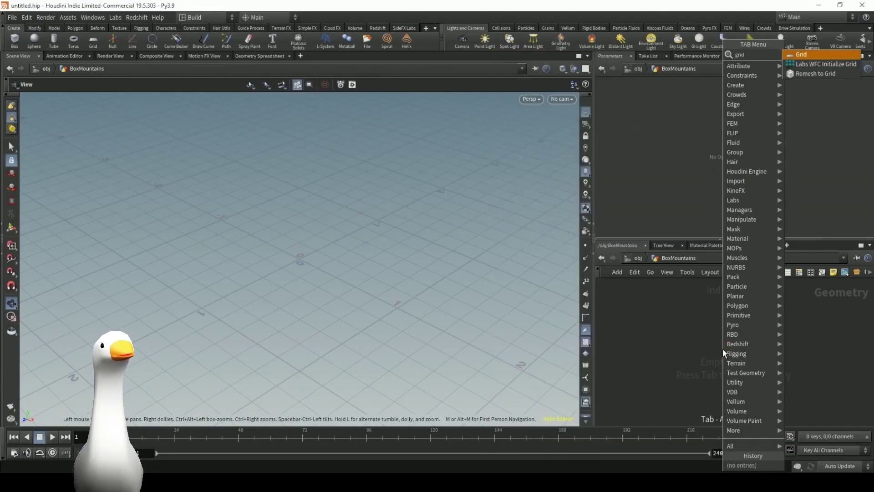
{"action": "key", "text": "Return"}
{"action": "left_click", "coordinate": [724, 352]}
{"action": "scroll", "coordinate": [455, 287], "scroll_direction": "down", "scroll_amount": 5}
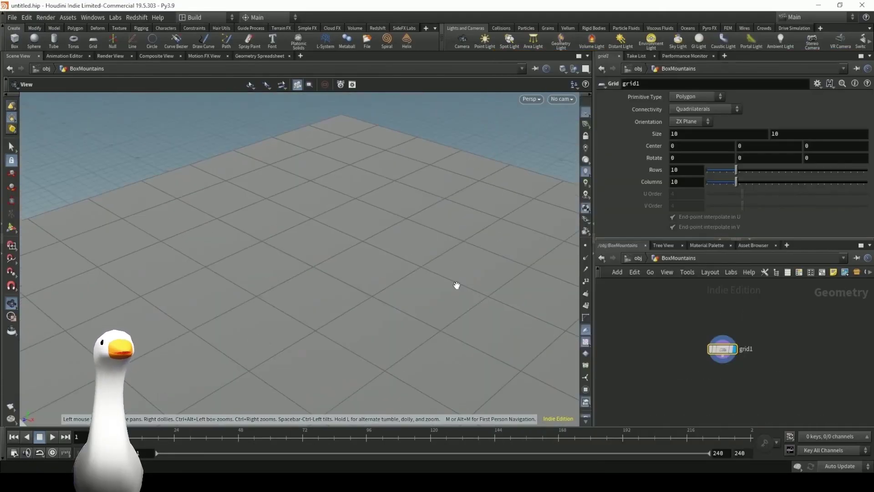
{"action": "left_click_drag", "start_coordinate": [495, 303], "coordinate": [406, 244]}
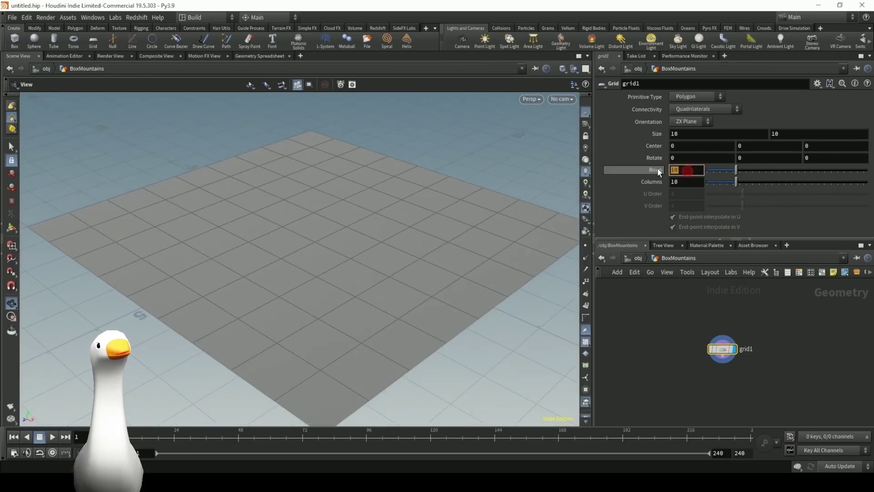
{"action": "type", "text": "150"}
{"action": "key", "text": "Return"}
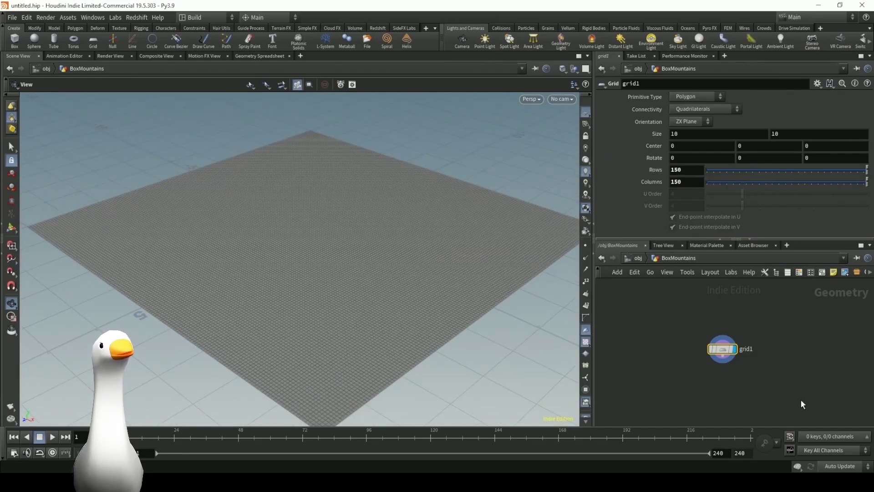
- Add an Attribute from Map node wired below grid1 and set its display flag
{"action": "key", "text": "Tab"}
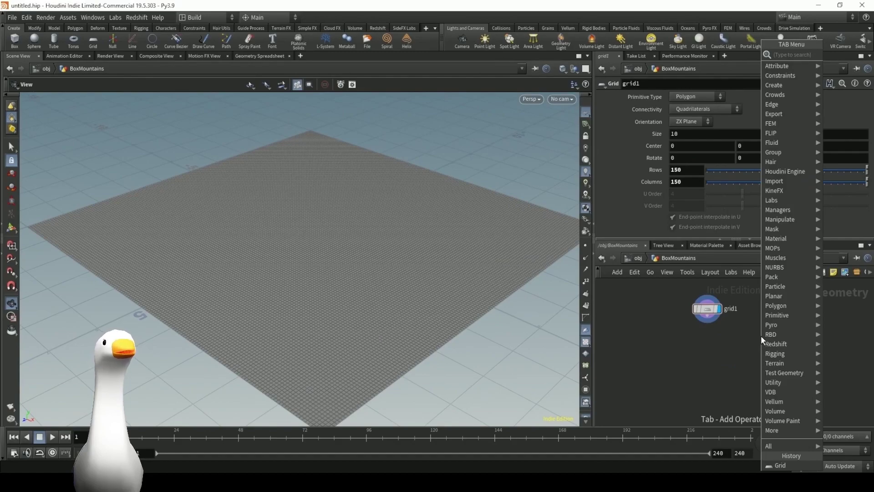
{"action": "type", "text": "att"}
{"action": "type", "text": " from"}
{"action": "key", "text": "Down"}
{"action": "key", "text": "Return"}
{"action": "left_click", "coordinate": [761, 335]}
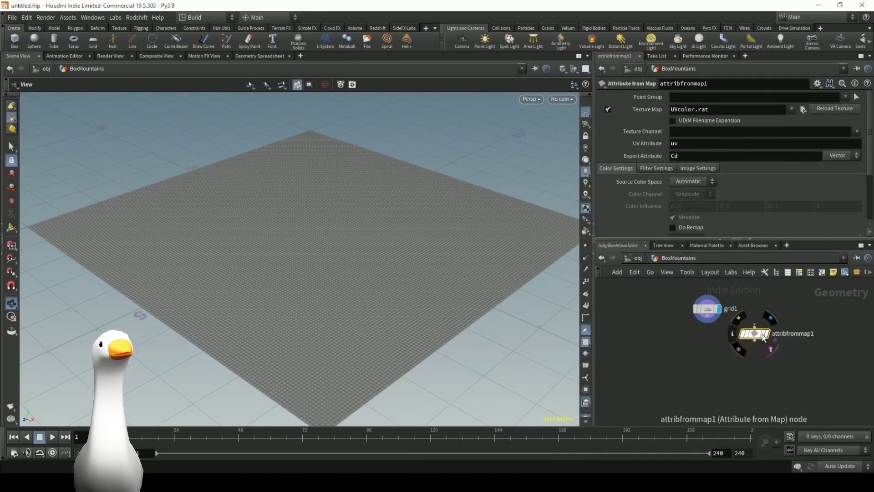
{"action": "left_click_drag", "start_coordinate": [763, 339], "coordinate": [709, 347]}
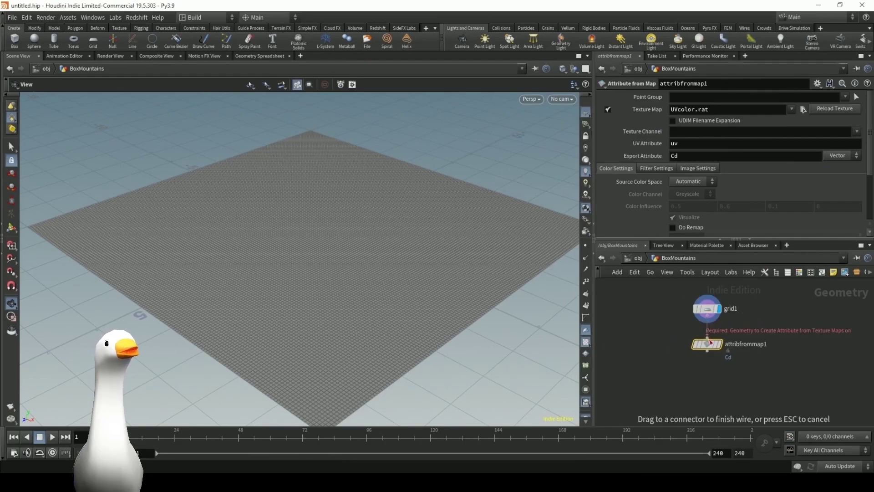
{"action": "left_click", "coordinate": [717, 347]}
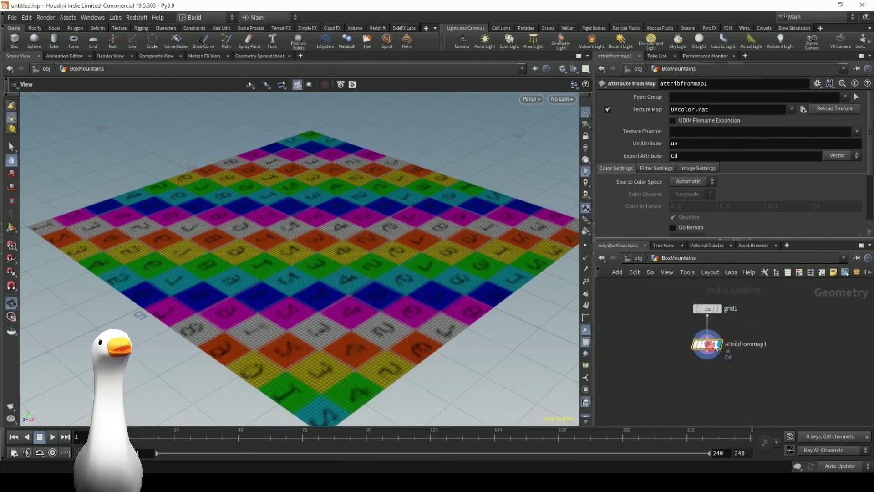
- Load the grey terrain image as the Texture Map and show its filter settings
{"action": "left_click", "coordinate": [804, 111]}
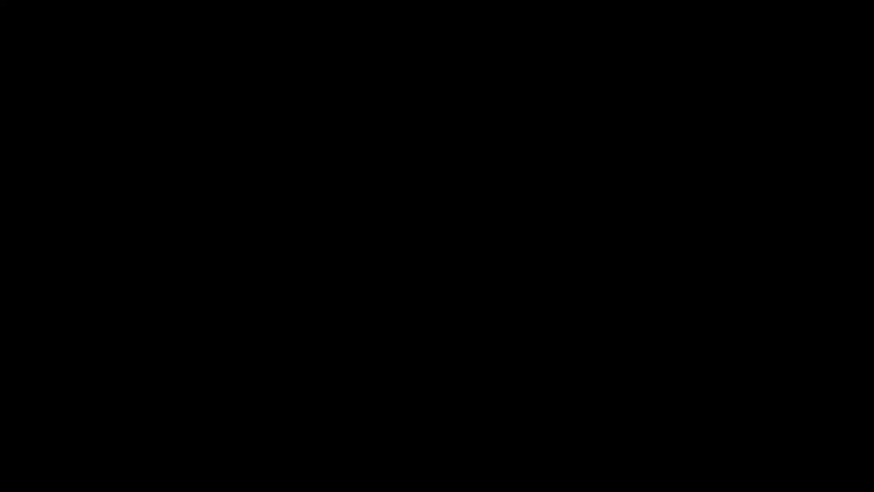
{"action": "middle_click_drag", "start_coordinate": [738, 386], "coordinate": [735, 371]}
{"action": "scroll", "coordinate": [871, 115], "scroll_direction": "down", "scroll_amount": 2}
{"action": "left_click", "coordinate": [656, 154]}
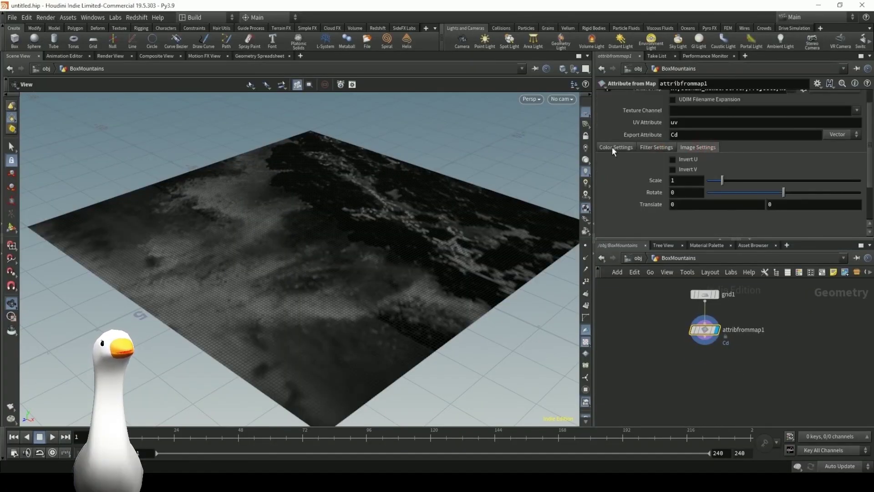
- Add an Attribute Promote node connected below attribfrommap1
{"action": "left_click", "coordinate": [616, 147]}
{"action": "middle_click_drag", "start_coordinate": [731, 395], "coordinate": [727, 360]}
{"action": "key", "text": "Tab"}
{"action": "type", "text": "a"}
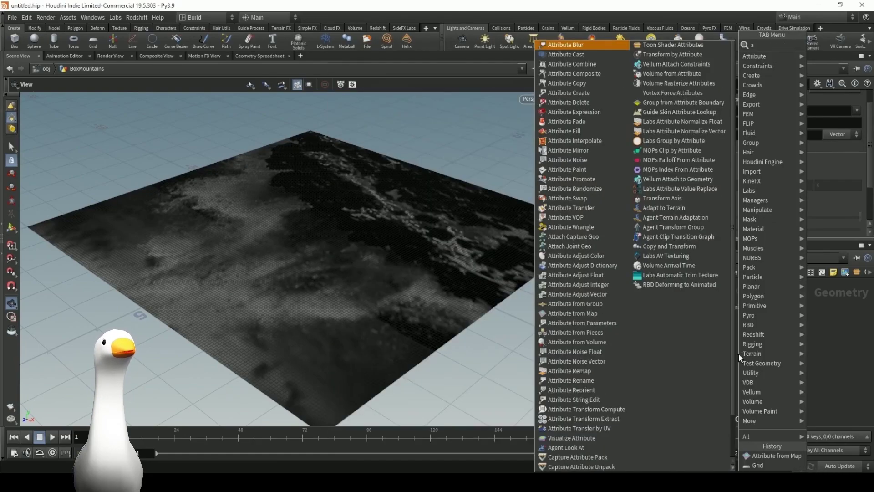
{"action": "type", "text": "ttribute promote"}
{"action": "key", "text": "Return"}
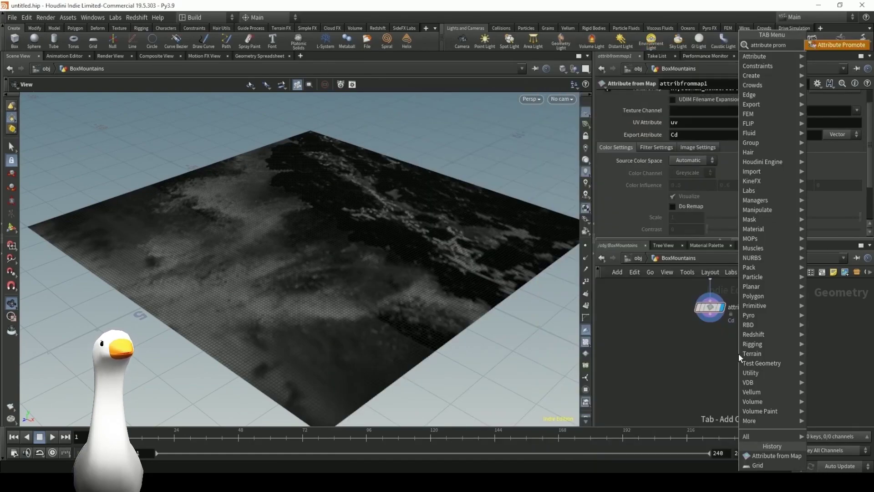
{"action": "left_click", "coordinate": [739, 353]}
{"action": "left_click_drag", "start_coordinate": [739, 356], "coordinate": [711, 347]}
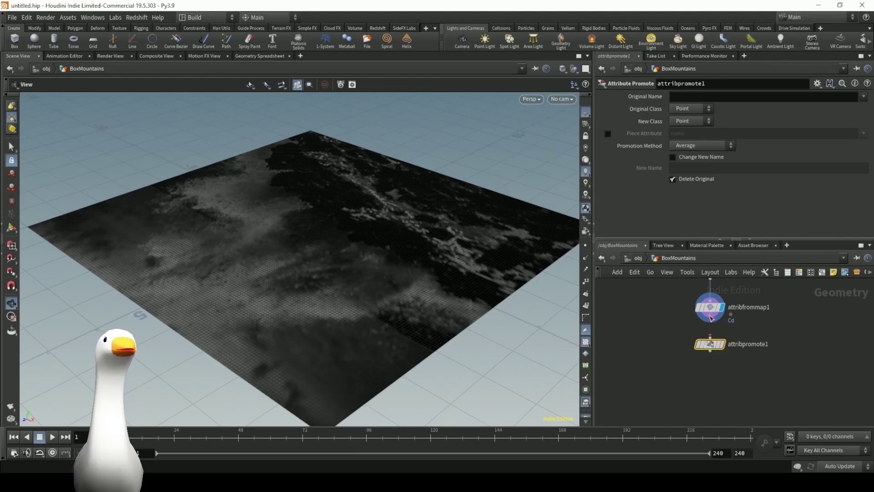
- Promote the Cd attribute to the Primitive class, checking values in the Geometry Spreadsheet
{"action": "left_click", "coordinate": [254, 56]}
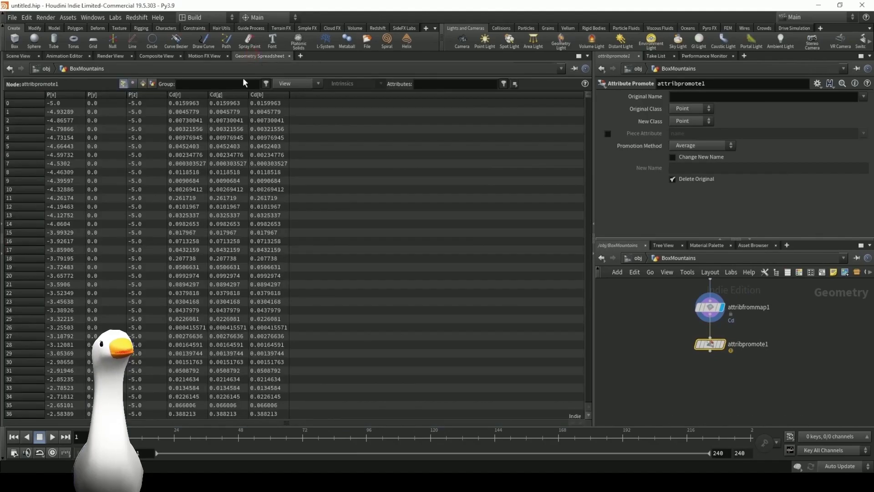
{"action": "left_click", "coordinate": [144, 84]}
{"action": "left_click", "coordinate": [123, 84]}
{"action": "left_click", "coordinate": [20, 57]}
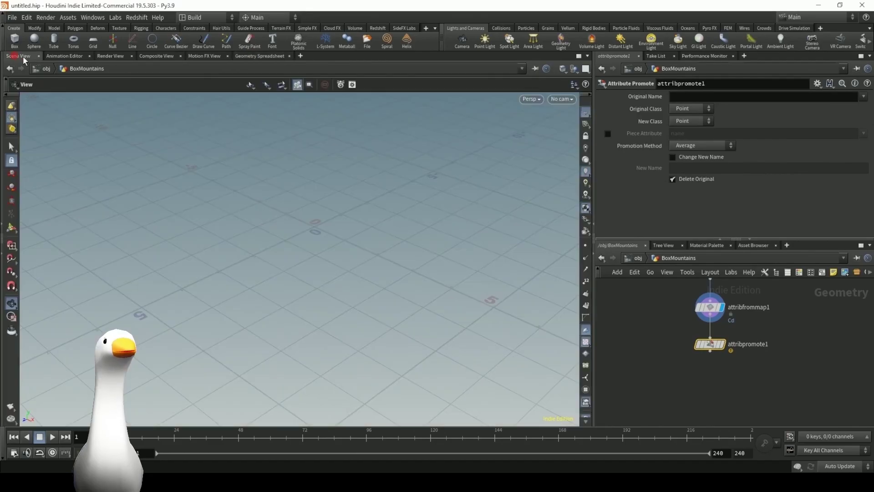
{"action": "left_click", "coordinate": [692, 120]}
{"action": "left_click", "coordinate": [696, 143]}
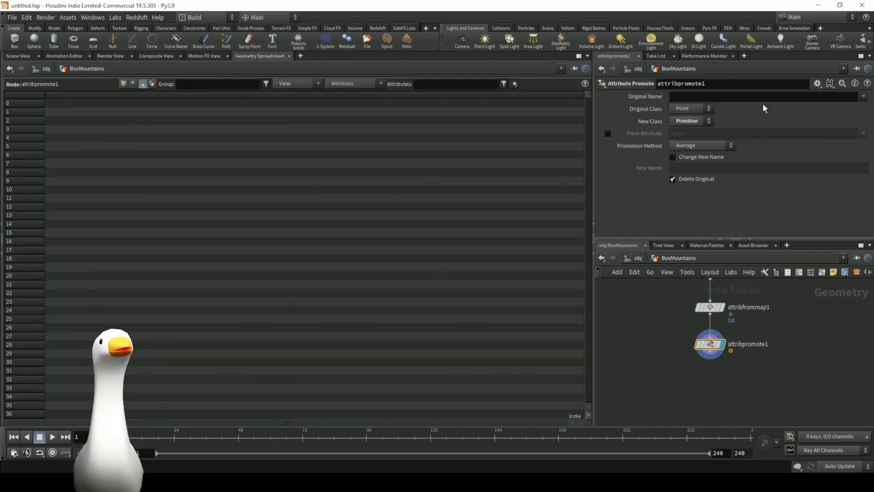
{"action": "left_click", "coordinate": [862, 97]}
{"action": "left_click", "coordinate": [863, 108]}
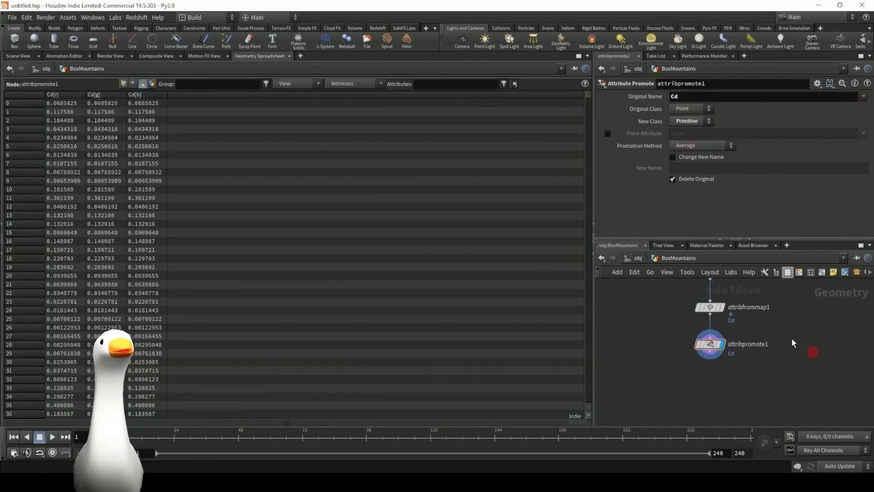
- Keep the original point Cd and compare point and primitive colour values in the spreadsheet
{"action": "left_click", "coordinate": [124, 84]}
{"action": "left_click", "coordinate": [144, 84]}
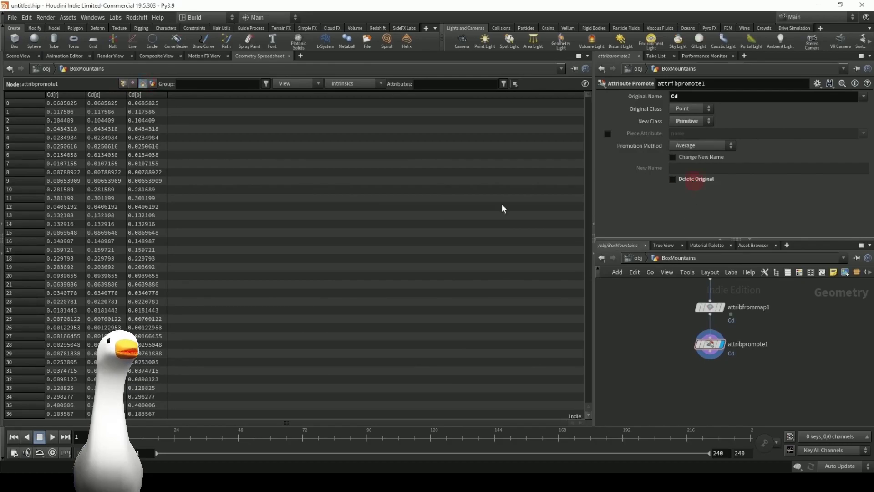
{"action": "left_click", "coordinate": [123, 85]}
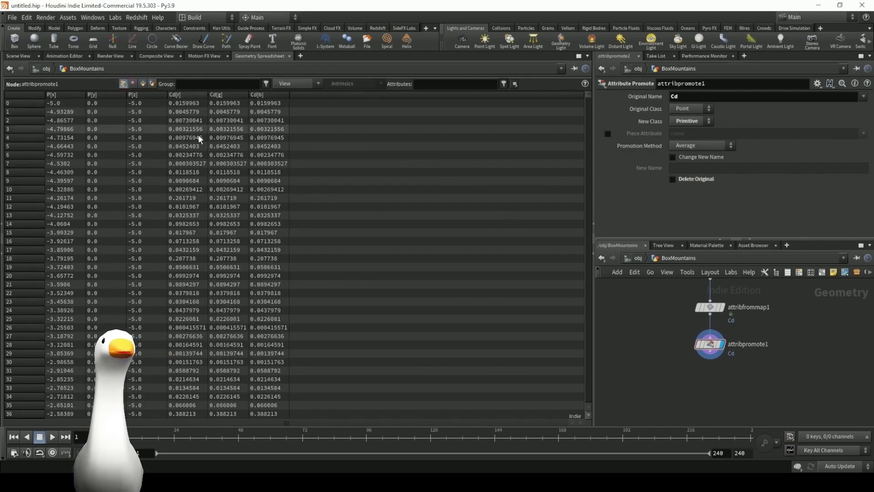
{"action": "left_click", "coordinate": [143, 84]}
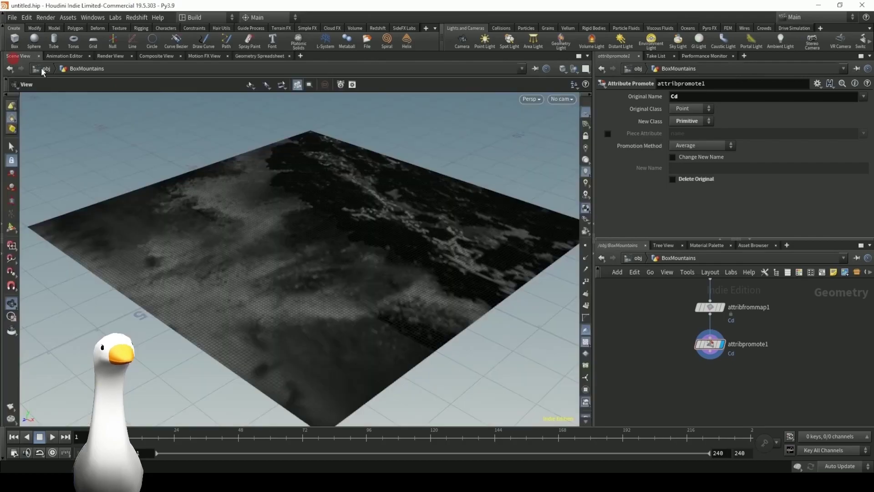
{"action": "left_click", "coordinate": [18, 56]}
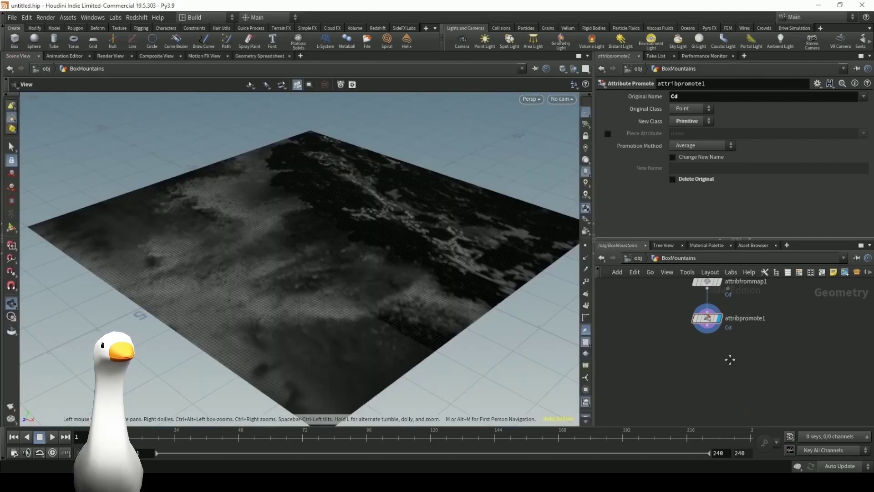
- Add a PolyExtrude node, polyextrude1, to the network
{"action": "key", "text": "Tab"}
{"action": "type", "text": "poly"}
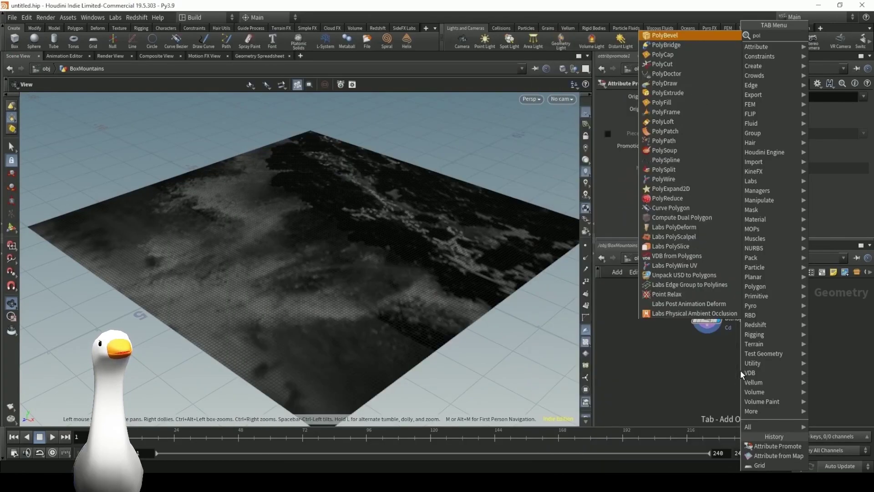
{"action": "key", "text": "Return"}
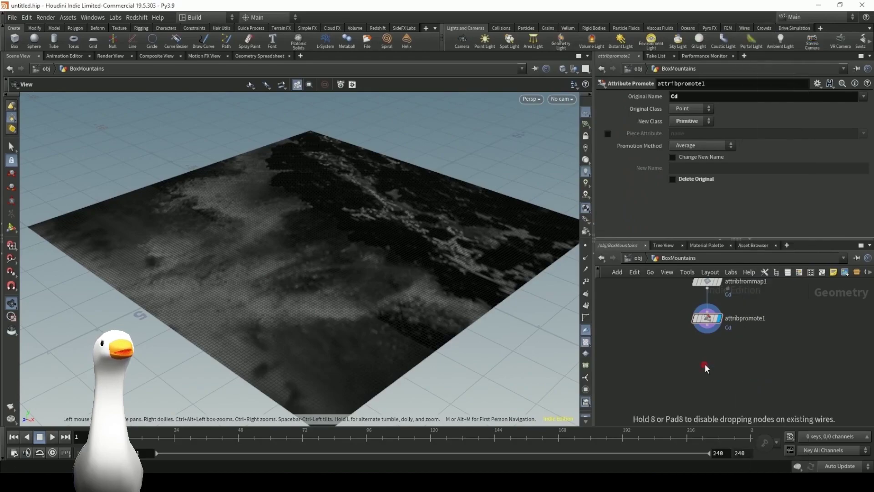
{"action": "left_click", "coordinate": [740, 370]}
{"action": "key", "text": "Tab"}
{"action": "type", "text": "a"}
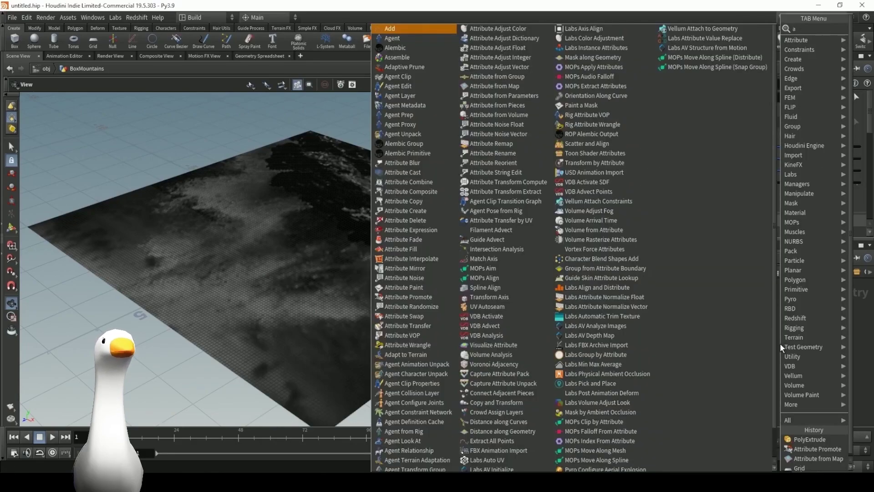
{"action": "type", "text": "ttribute wrangle"}
{"action": "key", "text": "Return"}
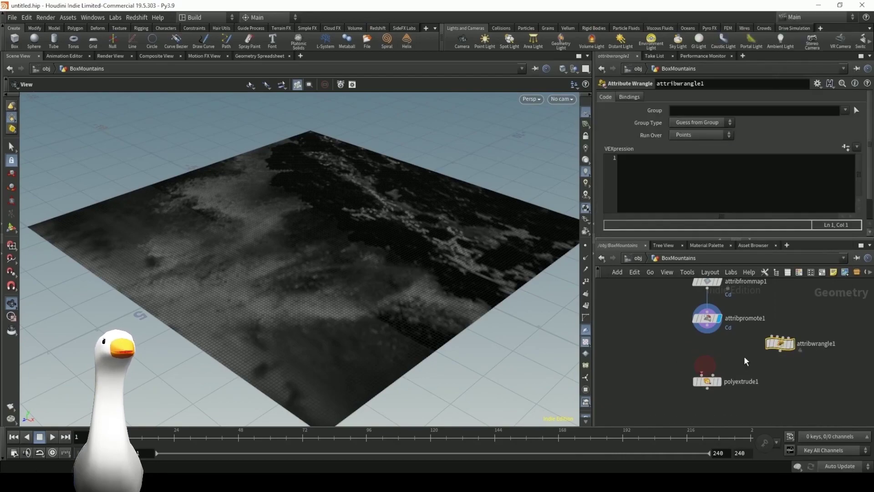
{"action": "left_click", "coordinate": [710, 349]}
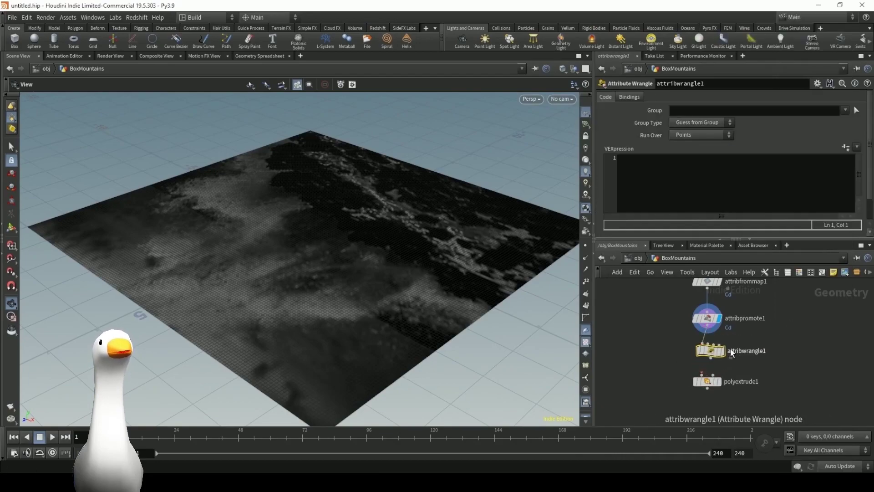
{"action": "mouse_move", "coordinate": [713, 357]}
{"action": "left_click", "coordinate": [714, 201]}
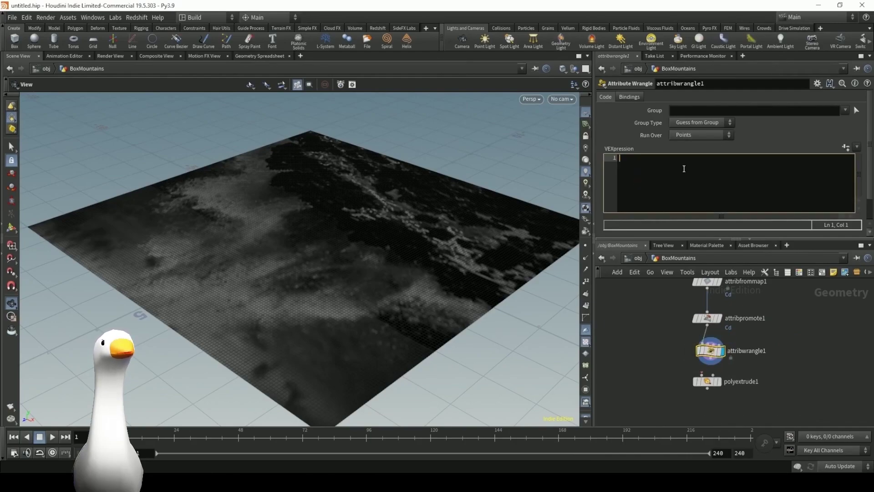
{"action": "type", "text": "@zextrustion"}
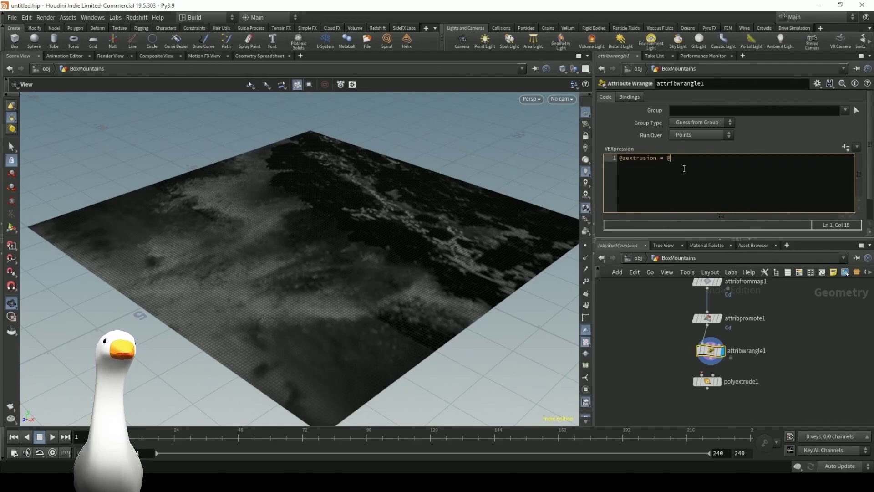
{"action": "type", "text": " = @Cd.g"}
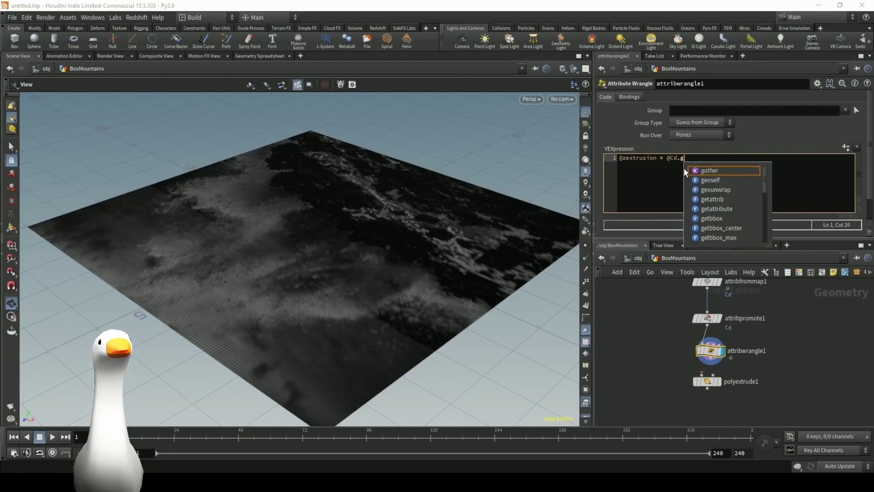
{"action": "type", "text": ";"}
{"action": "left_click", "coordinate": [647, 307]}
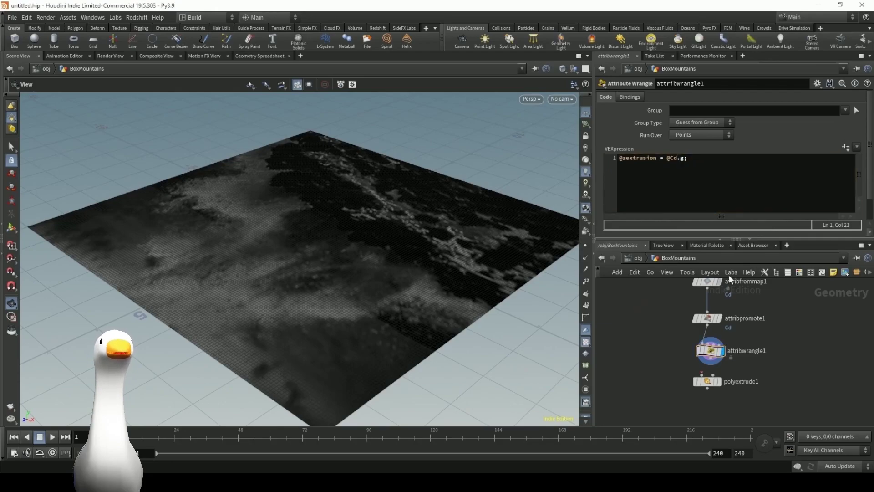
- Check the zextrusion point values in the Geometry Spreadsheet and move polyextrude1 lower
{"action": "left_click", "coordinate": [260, 56]}
{"action": "left_click", "coordinate": [709, 350]}
{"action": "left_click", "coordinate": [121, 84]}
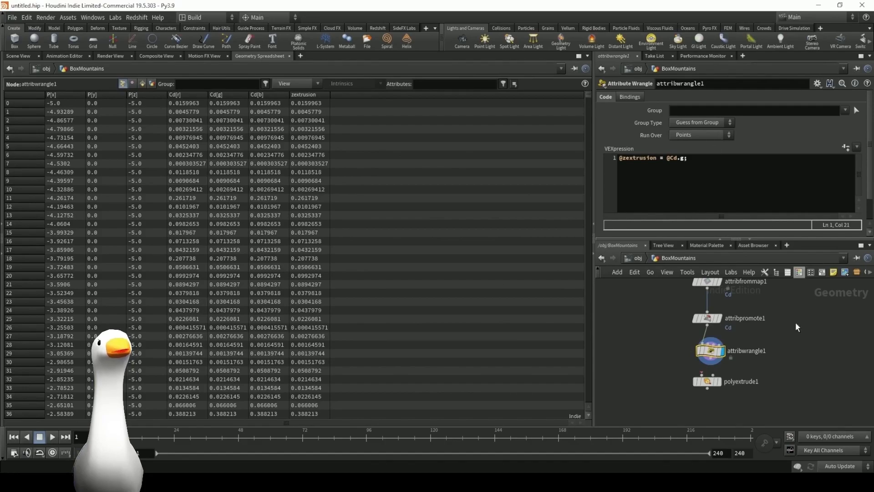
{"action": "left_click_drag", "start_coordinate": [705, 382], "coordinate": [714, 395]}
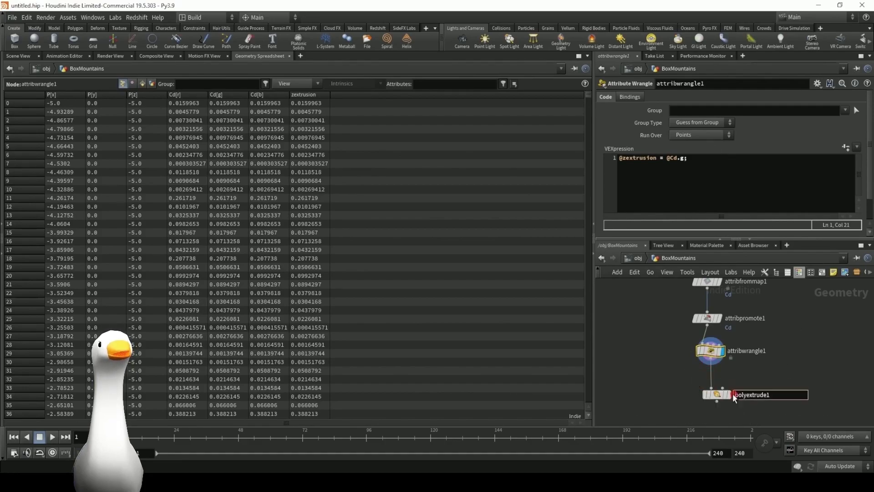
- Display polyextrude1 and enable Local Control distance scaling by the zextrusion attribute
{"action": "left_click", "coordinate": [729, 394]}
{"action": "left_click", "coordinate": [717, 395]}
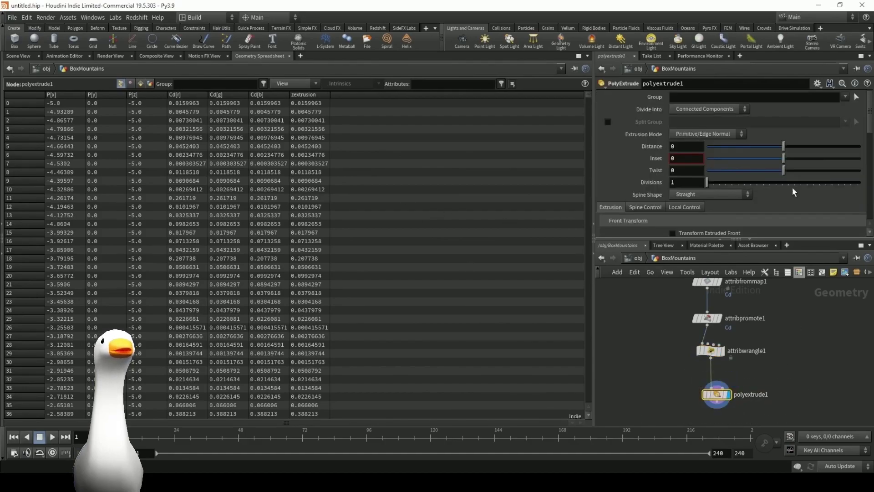
{"action": "scroll", "coordinate": [794, 186], "scroll_direction": "down", "scroll_amount": 3}
{"action": "left_click", "coordinate": [681, 115]}
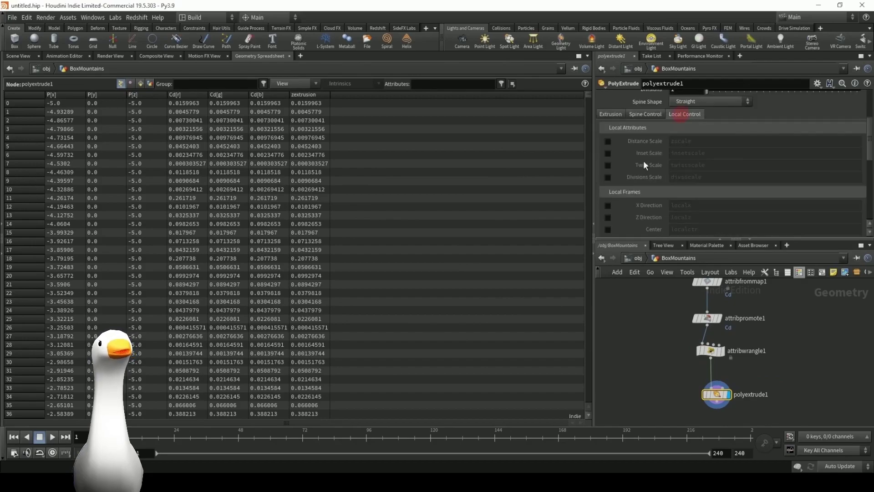
{"action": "left_click", "coordinate": [608, 141]}
{"action": "left_click", "coordinate": [729, 142]}
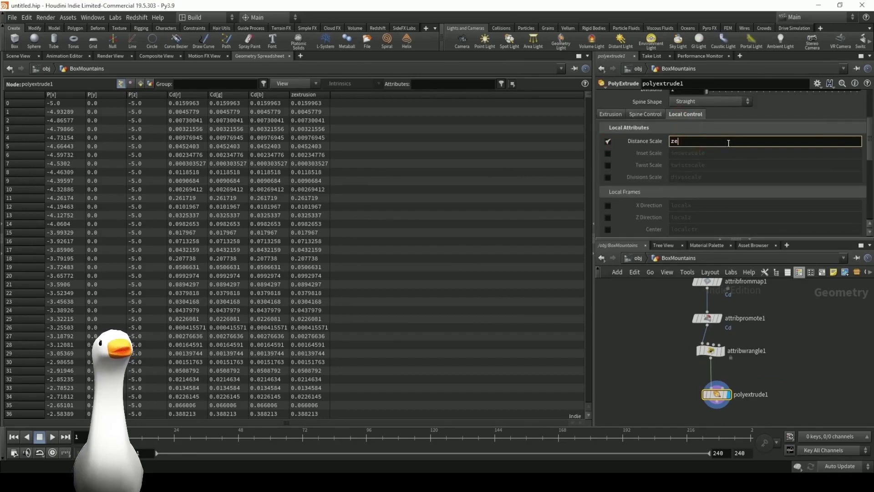
{"action": "key", "text": "Return"}
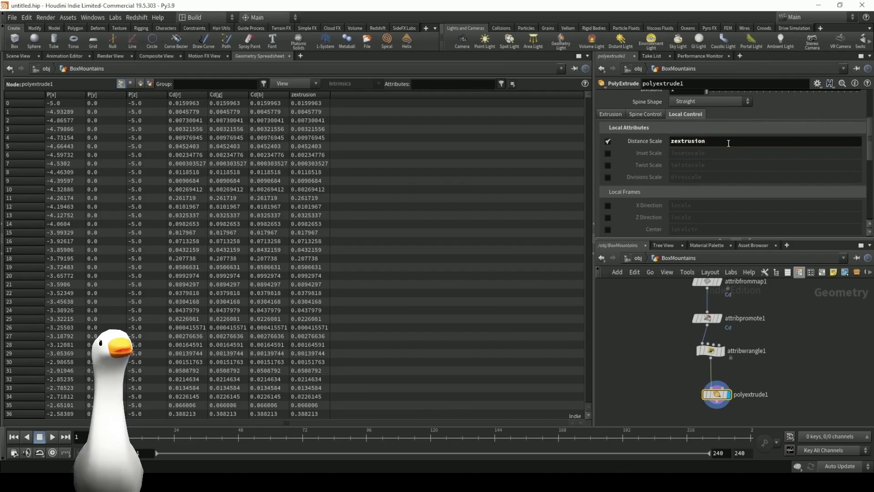
- Verify the zextrusion name in the wrangle code and return to polyextrude1 in the 3D view
{"action": "left_click", "coordinate": [711, 351]}
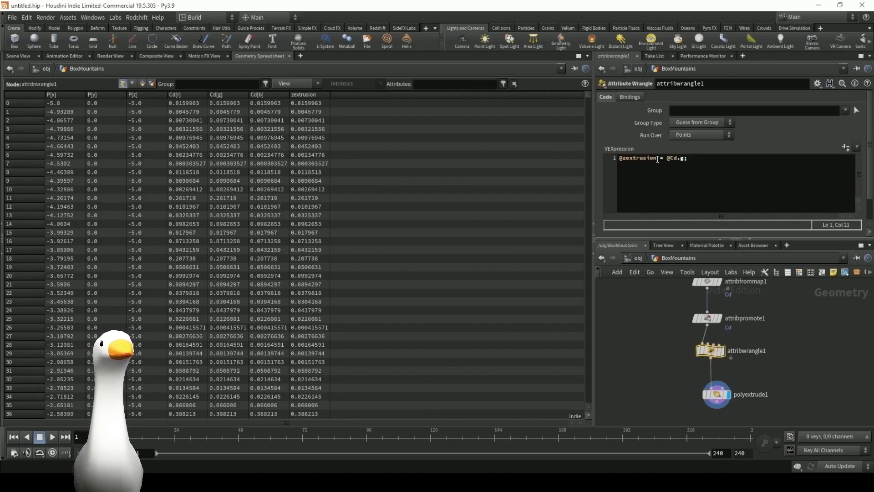
{"action": "double_click", "coordinate": [656, 159]}
{"action": "left_click", "coordinate": [717, 394]}
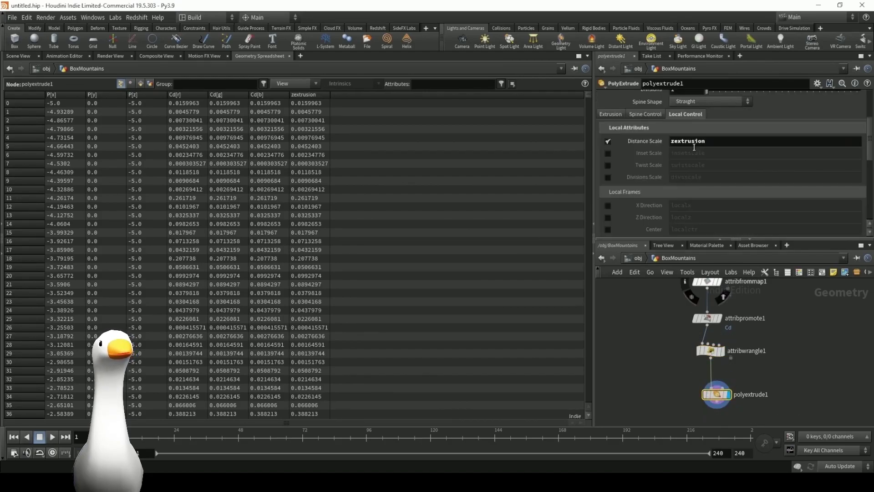
{"action": "left_click", "coordinate": [17, 56]}
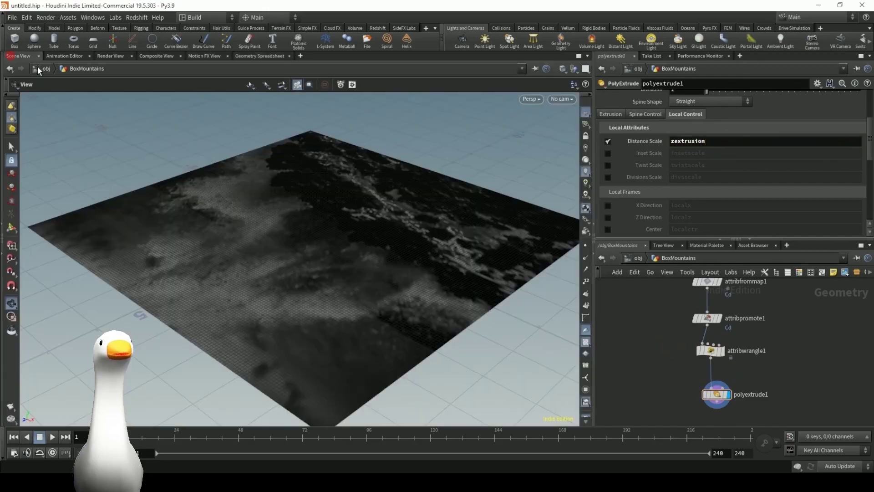
{"action": "mouse_move", "coordinate": [721, 387]}
{"action": "left_mouse_down"}
{"action": "mouse_move", "coordinate": [706, 384]}
{"action": "mouse_move", "coordinate": [714, 375]}
{"action": "left_mouse_up"}
{"action": "scroll", "coordinate": [766, 185], "scroll_direction": "up", "scroll_amount": 5}
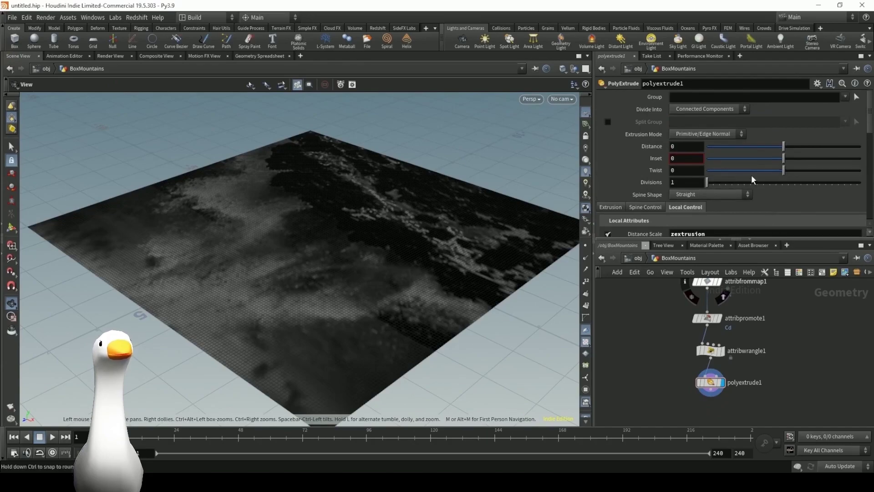
- Set extrusion distance to about 0.956 and Divide Into to Individual Elements
{"action": "left_click_drag", "start_coordinate": [794, 146], "coordinate": [857, 146]}
{"action": "left_click", "coordinate": [708, 108]}
{"action": "left_click", "coordinate": [706, 119]}
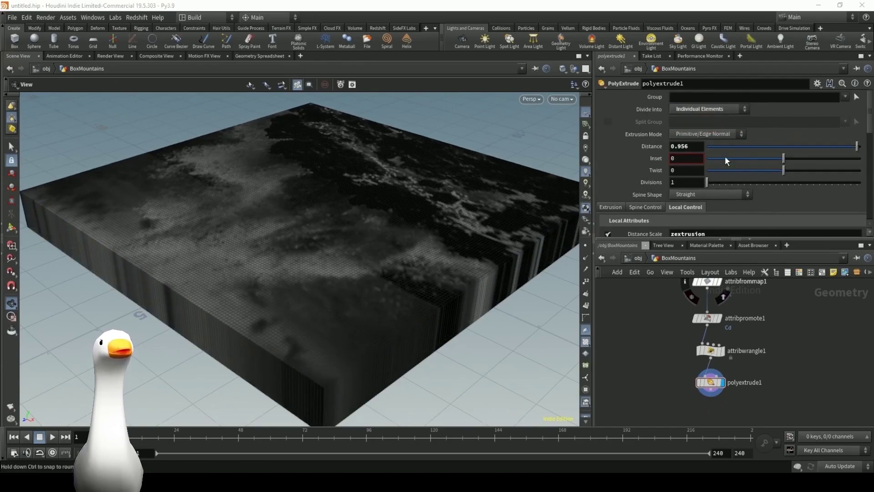
- Set attribwrangle1's Run Over to Primitives and orbit closer to the voxel terrain
{"action": "left_click", "coordinate": [709, 348]}
{"action": "left_click", "coordinate": [701, 134]}
{"action": "left_click", "coordinate": [694, 171]}
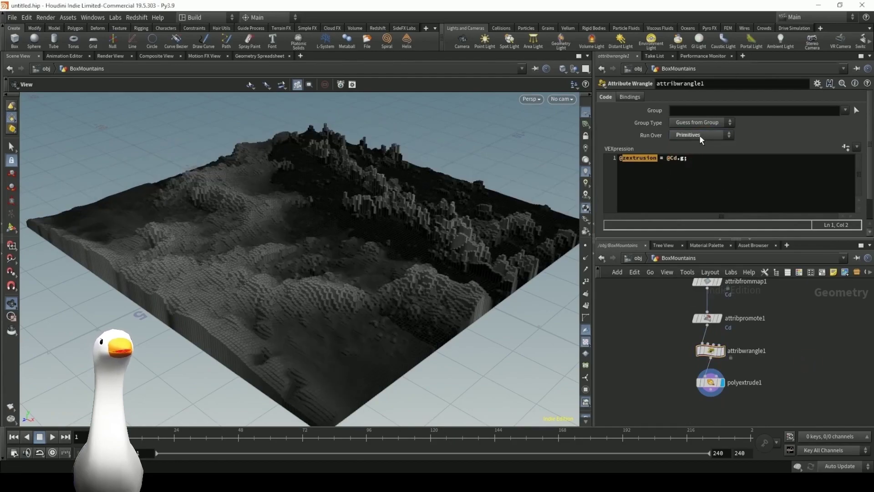
{"action": "left_click_drag", "start_coordinate": [487, 359], "coordinate": [393, 320]}
{"action": "right_click_drag", "start_coordinate": [394, 320], "coordinate": [451, 280]}
- Try a lower extrusion distance, then settle polyextrude1's distance at 1
{"action": "left_click", "coordinate": [711, 382]}
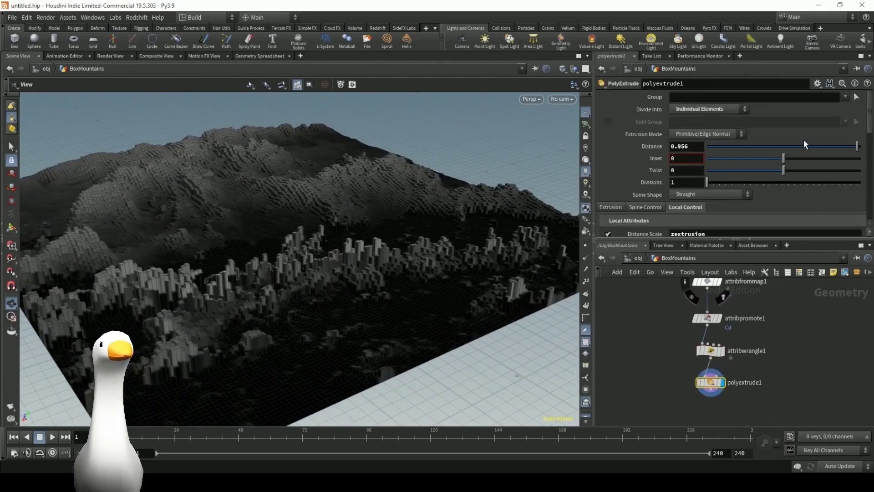
{"action": "left_click_drag", "start_coordinate": [805, 145], "coordinate": [868, 156]}
{"action": "left_click_drag", "start_coordinate": [319, 314], "coordinate": [431, 270]}
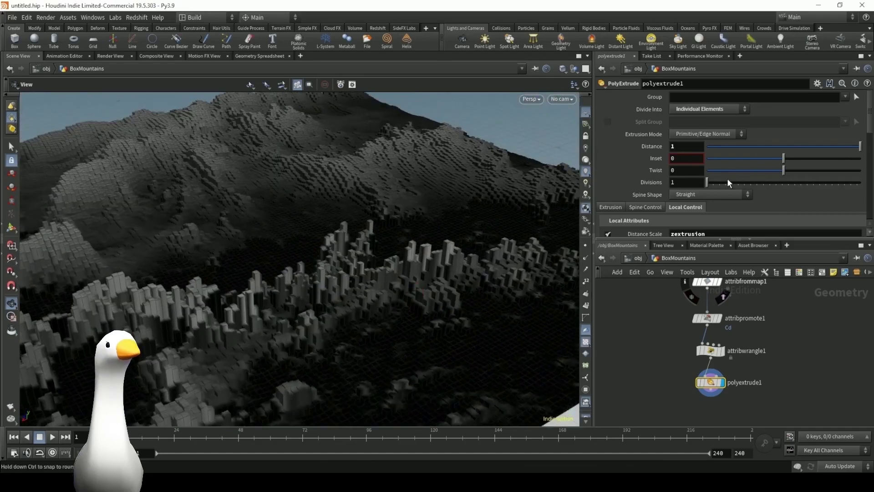
{"action": "middle_click_drag", "start_coordinate": [756, 262], "coordinate": [738, 357]}
- Set grid1's rows and columns to 500 and orbit to inspect the finer columns
{"action": "left_click", "coordinate": [688, 341]}
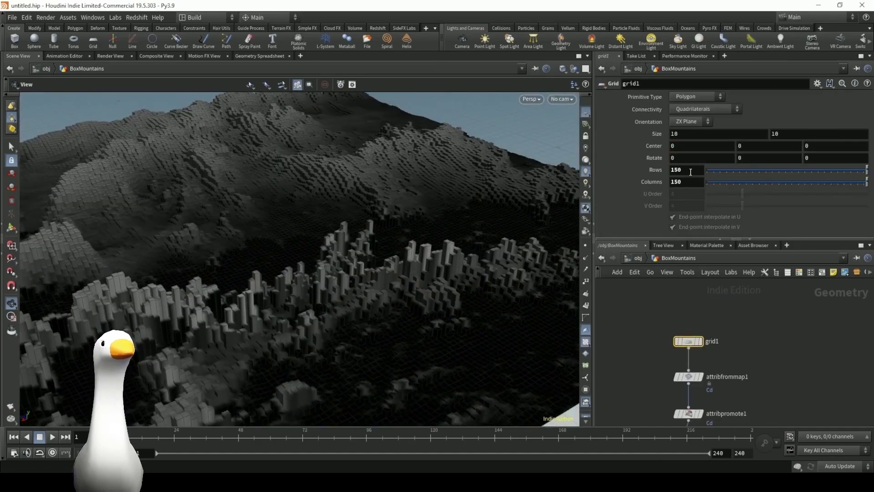
{"action": "double_click", "coordinate": [676, 169]}
{"action": "type", "text": "500"}
{"action": "key", "text": "Return"}
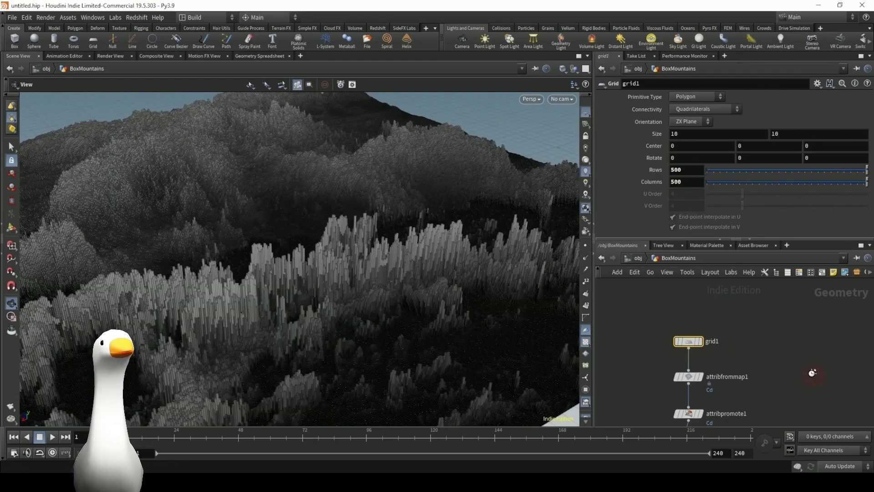
{"action": "left_click_drag", "start_coordinate": [452, 324], "coordinate": [501, 273]}
- Create camera cam1 from the current terrain view
{"action": "left_click", "coordinate": [858, 386]}
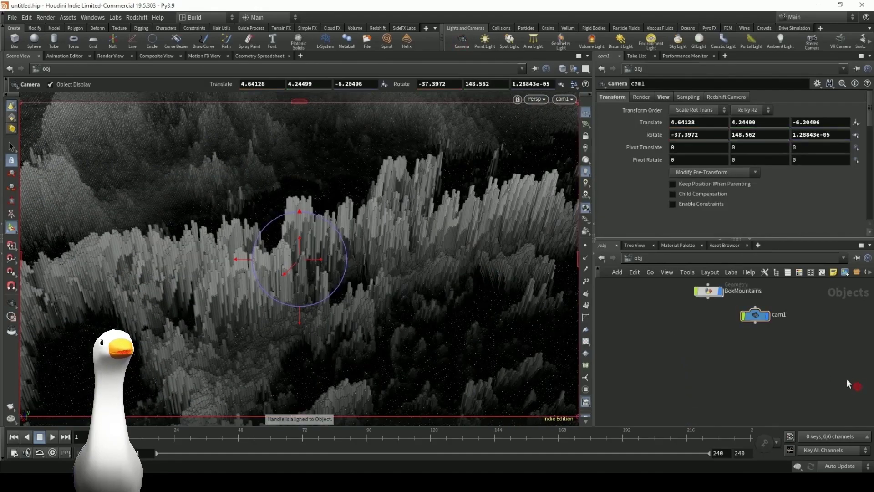
{"action": "left_click", "coordinate": [641, 256]}
{"action": "left_click", "coordinate": [662, 301]}
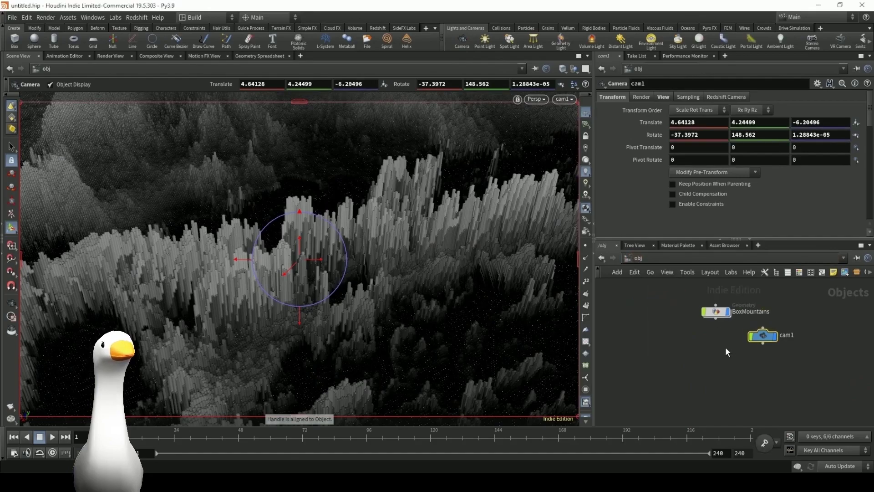
- Inside BoxMountains, add a Color node below polyextrude1 and display it
{"action": "double_click", "coordinate": [718, 312]}
{"action": "key", "text": "Tab"}
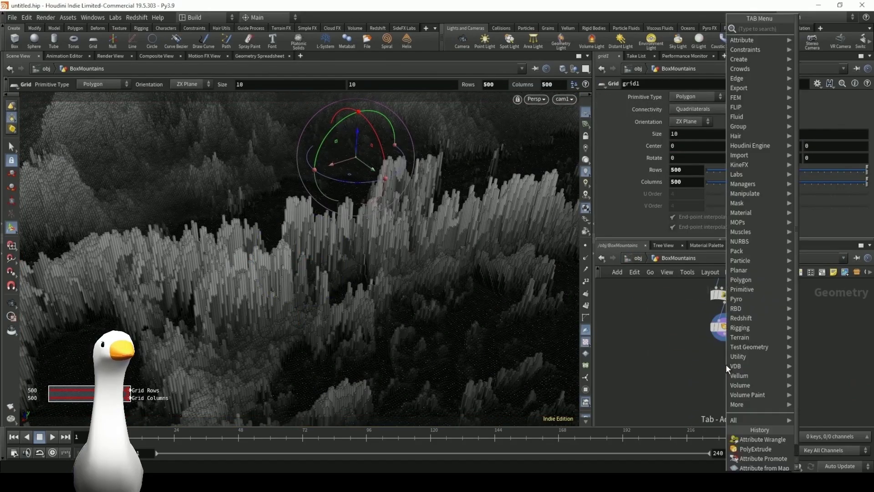
{"action": "type", "text": "color"}
{"action": "key", "text": "Return"}
{"action": "left_click", "coordinate": [726, 364]}
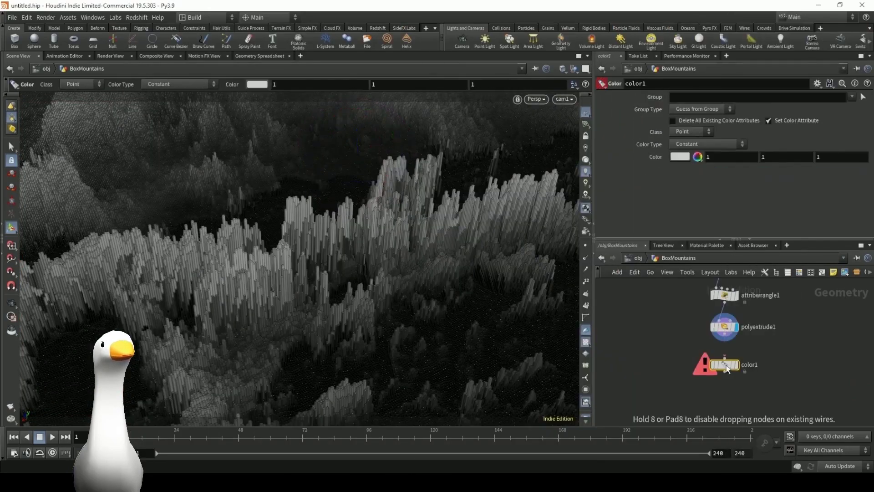
{"action": "left_click_drag", "start_coordinate": [729, 338], "coordinate": [725, 358]}
{"action": "left_click", "coordinate": [735, 365]}
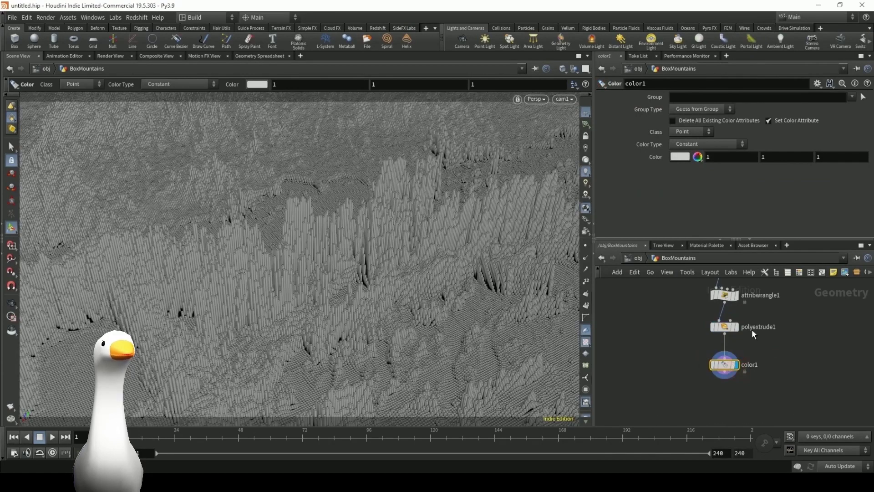
- Set color1 to primitive class with an Attribute Ramp driven by zextrusion
{"action": "left_click", "coordinate": [691, 132]}
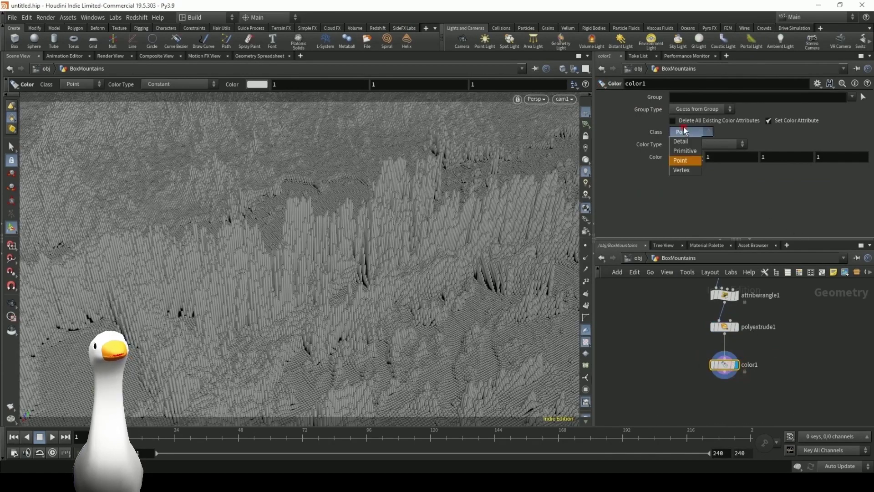
{"action": "left_click", "coordinate": [685, 151]}
{"action": "left_click", "coordinate": [711, 144]}
{"action": "left_click", "coordinate": [712, 185]}
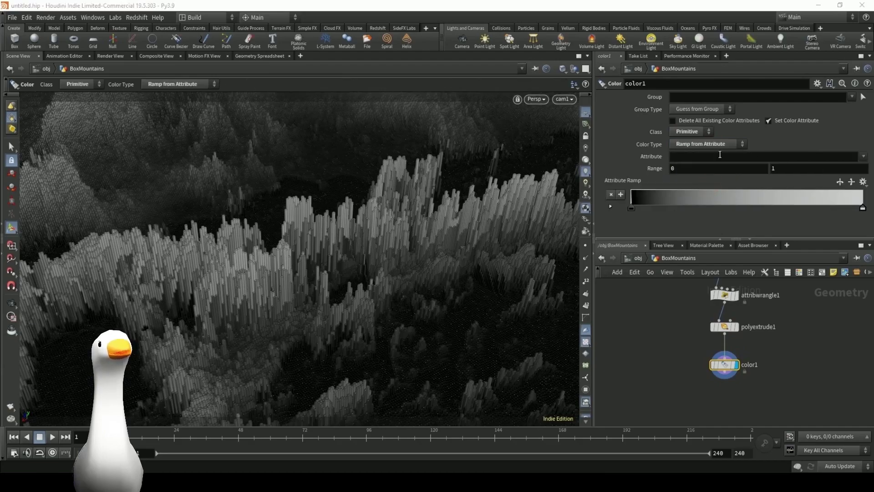
{"action": "left_click", "coordinate": [864, 156]}
{"action": "left_click", "coordinate": [854, 167]}
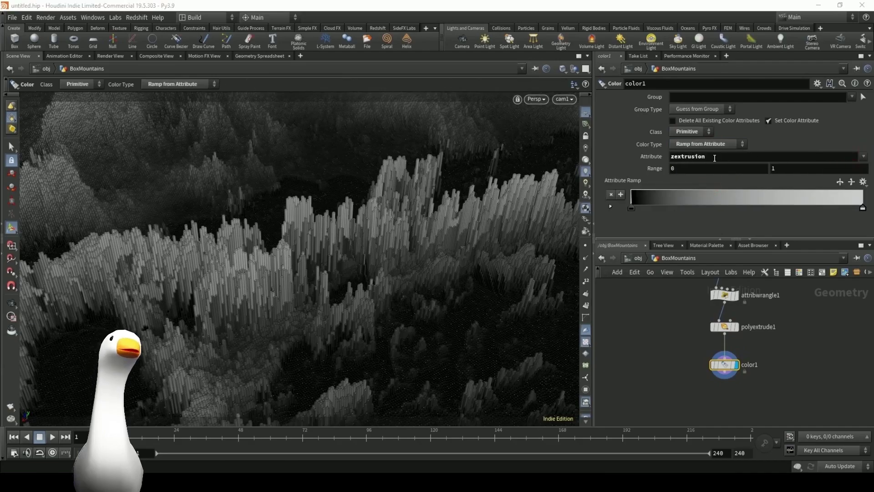
- Switch the colour class to points and try ramp presets, ending with White to Red
{"action": "left_click", "coordinate": [863, 182]}
{"action": "left_click", "coordinate": [852, 267]}
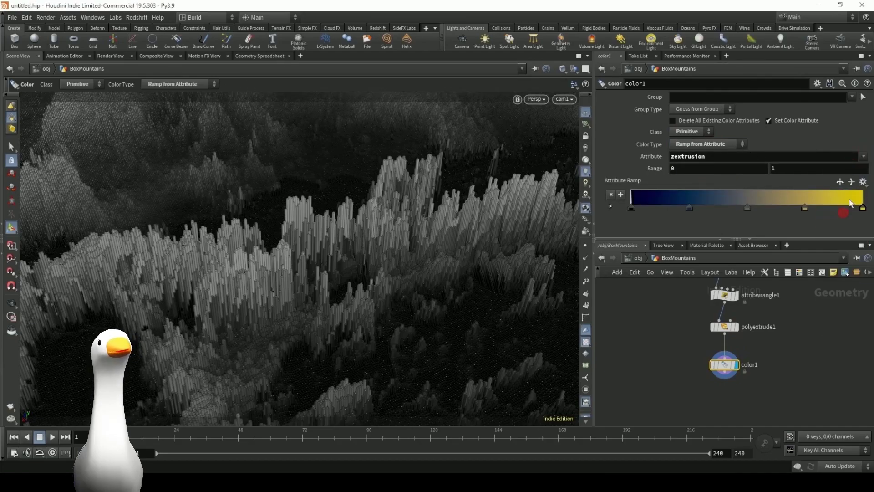
{"action": "left_click", "coordinate": [698, 136]}
{"action": "left_click", "coordinate": [686, 135]}
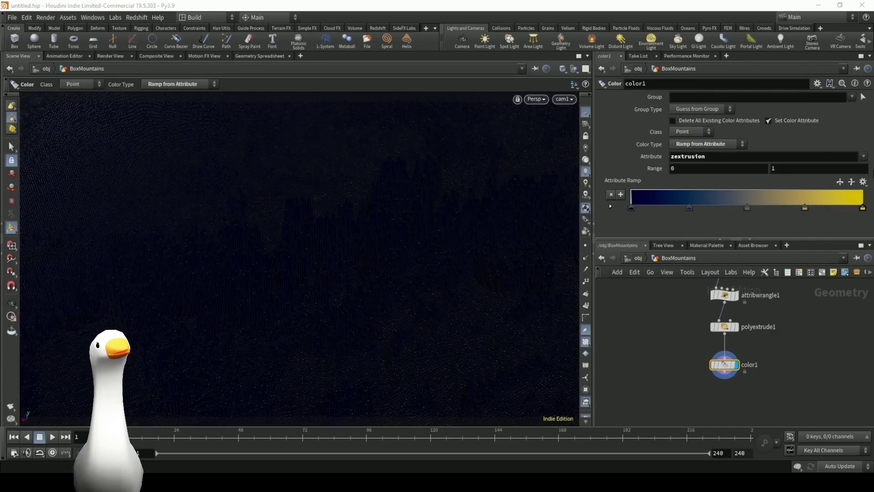
{"action": "left_click", "coordinate": [863, 182]}
{"action": "left_click", "coordinate": [843, 255]}
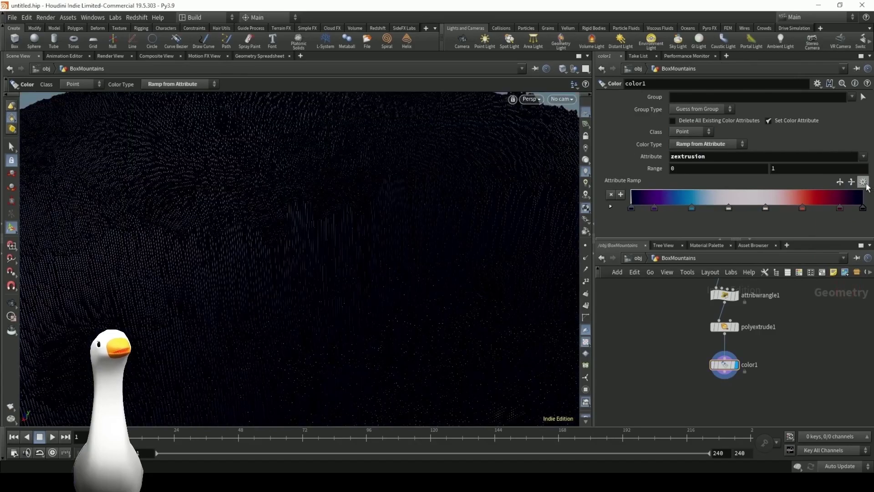
{"action": "left_click", "coordinate": [864, 182]}
{"action": "left_click", "coordinate": [851, 271]}
{"action": "left_click", "coordinate": [864, 182]}
{"action": "left_click", "coordinate": [849, 319]}
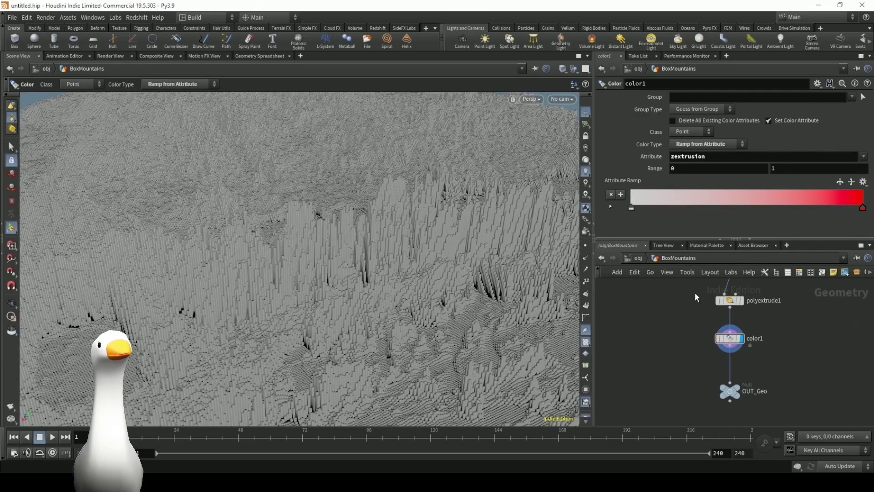
- Go up to the object-level network
{"action": "left_click", "coordinate": [638, 258]}
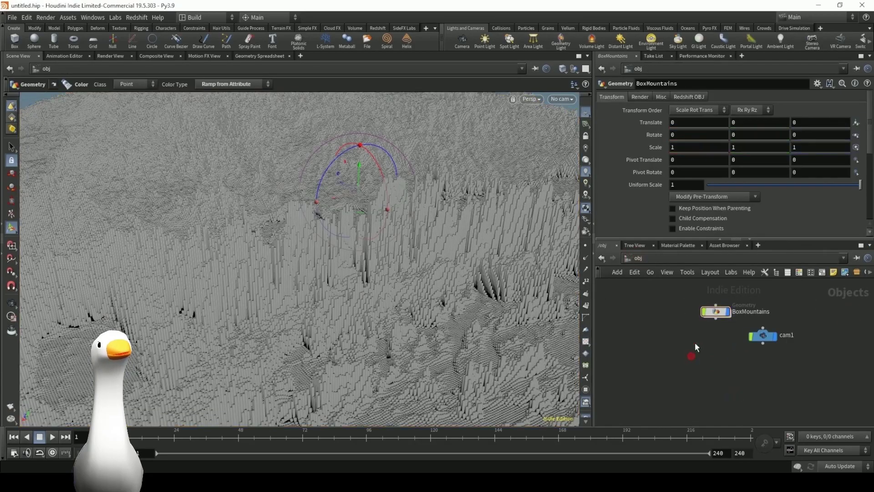
{"action": "left_click", "coordinate": [686, 259]}
{"action": "key", "text": "Escape"}
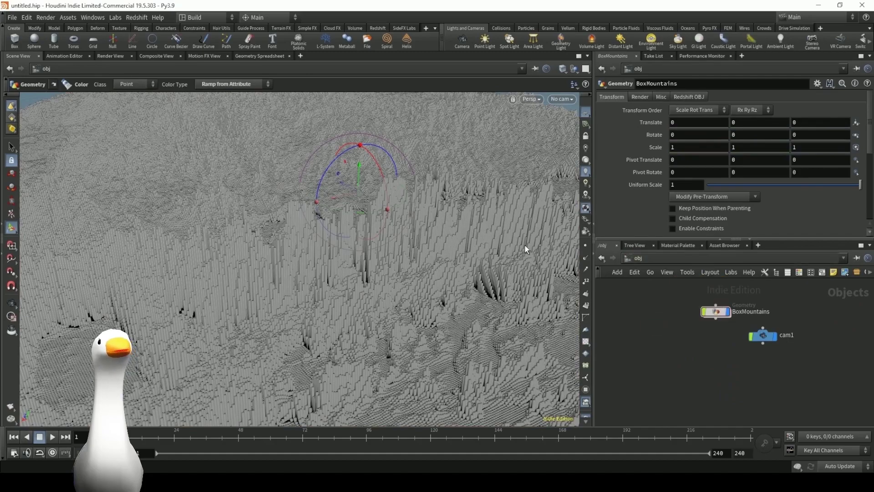
- Create a Redshift ROP from the Redshift shelf and select Redshift_ROP1
{"action": "left_click", "coordinate": [378, 29]}
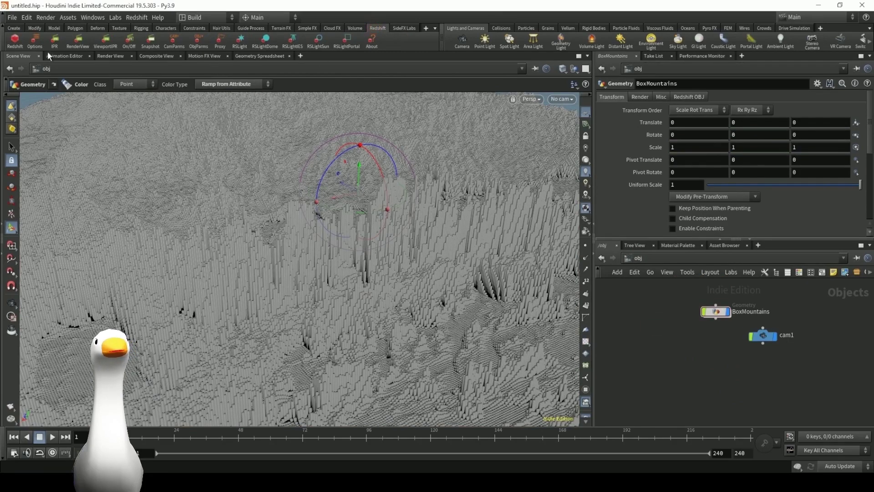
{"action": "left_click", "coordinate": [10, 44]}
{"action": "left_click", "coordinate": [700, 333]}
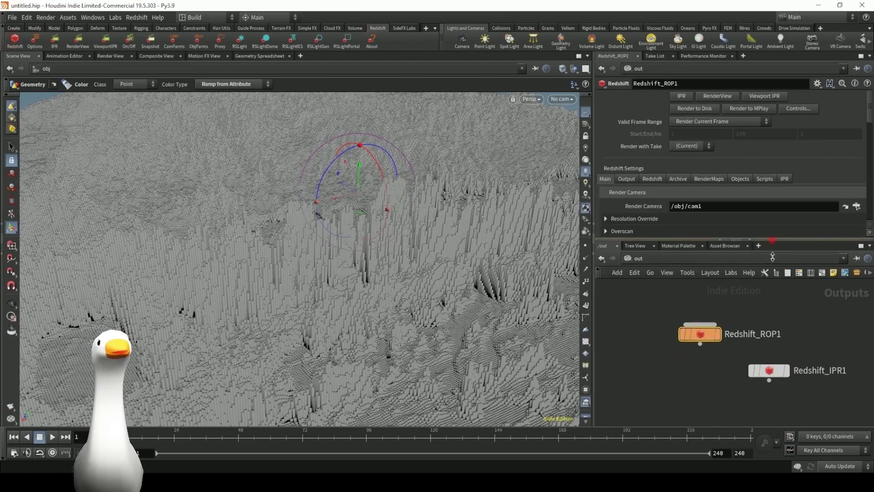
{"action": "left_click_drag", "start_coordinate": [773, 257], "coordinate": [773, 358]}
- Switch the Redshift settings to Advanced mode and enable Motion Blur
{"action": "left_click", "coordinate": [627, 179]}
{"action": "left_click", "coordinate": [649, 178]}
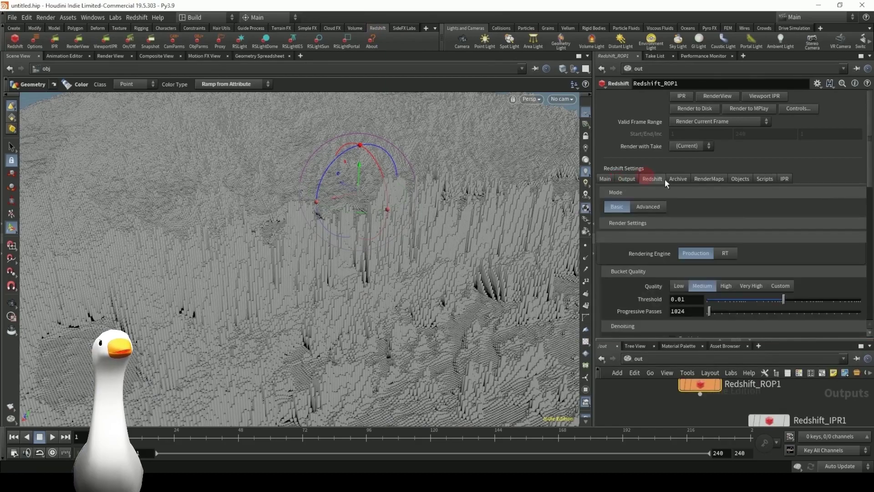
{"action": "left_click", "coordinate": [648, 206]}
{"action": "left_click", "coordinate": [647, 222]}
{"action": "left_click", "coordinate": [699, 249]}
- Enable Volume Scattering, then switch the network path back to obj
{"action": "left_click", "coordinate": [717, 223]}
{"action": "left_click", "coordinate": [758, 223]}
{"action": "left_click", "coordinate": [796, 223]}
{"action": "left_click", "coordinate": [843, 223]}
{"action": "left_click", "coordinate": [803, 223]}
{"action": "left_click", "coordinate": [673, 249]}
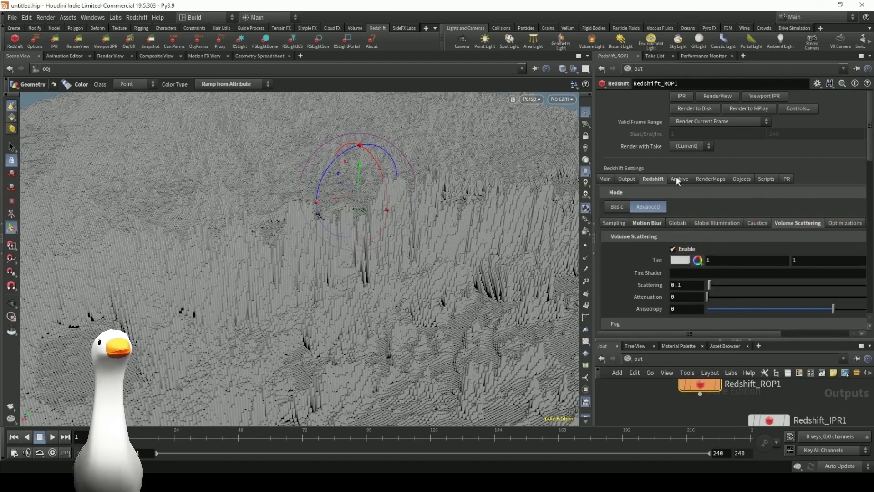
{"action": "left_click", "coordinate": [631, 358]}
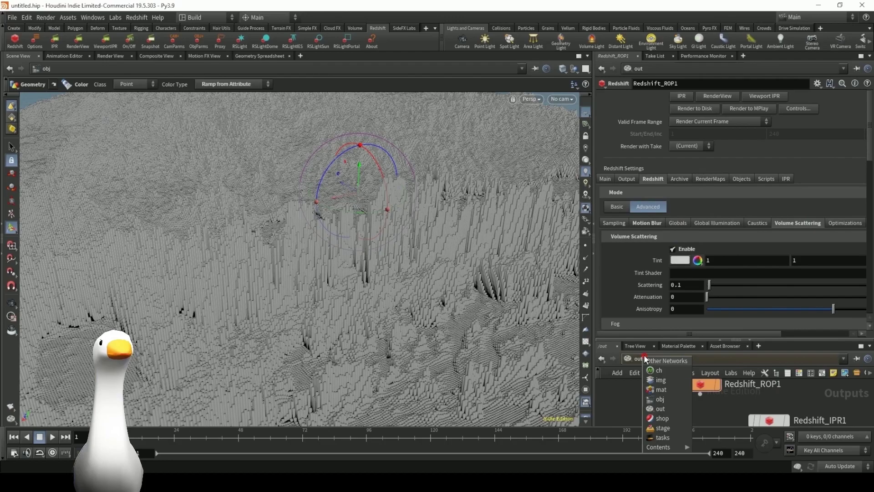
{"action": "left_click", "coordinate": [656, 392]}
- Select cam1 and bring up its Redshift Camera depth-of-field options
{"action": "left_click_drag", "start_coordinate": [785, 339], "coordinate": [785, 221]}
{"action": "left_click", "coordinate": [462, 40], "text": "ctrl"}
{"action": "left_click", "coordinate": [652, 98]}
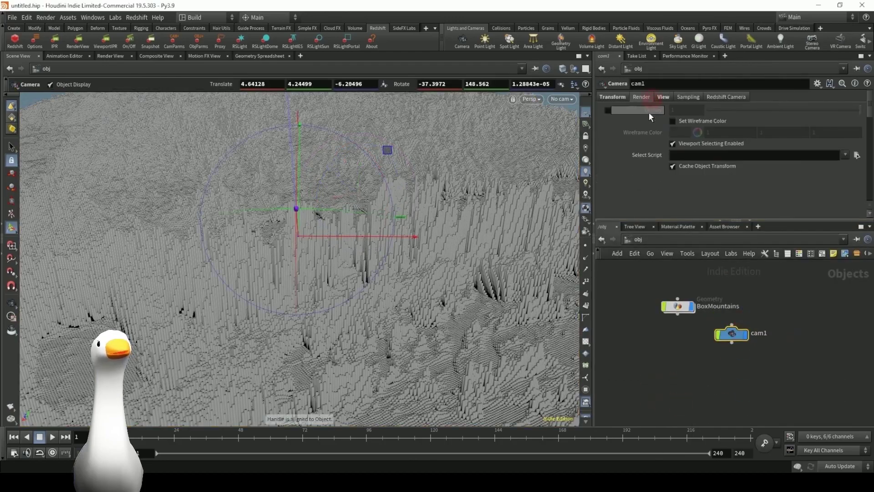
{"action": "left_click", "coordinate": [725, 96]}
{"action": "left_click", "coordinate": [633, 111]}
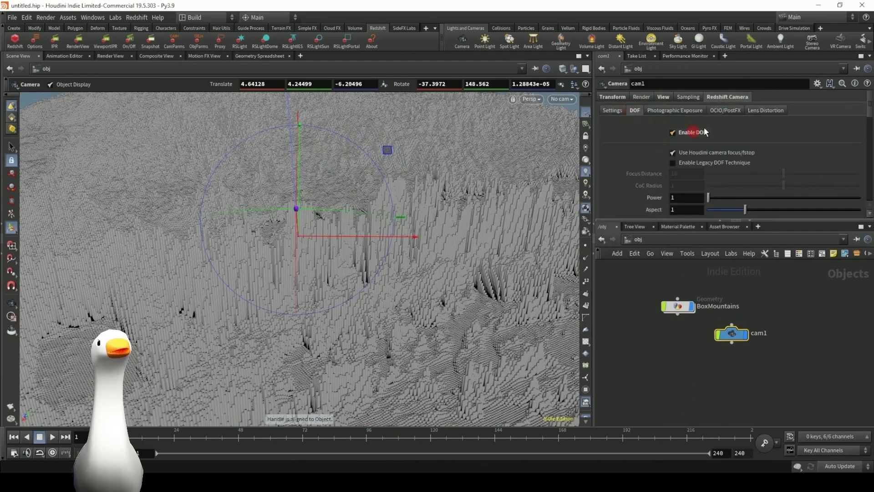
{"action": "left_click", "coordinate": [685, 110]}
{"action": "left_click", "coordinate": [725, 111]}
{"action": "left_click", "coordinate": [767, 111]}
{"action": "left_click", "coordinate": [634, 111]}
{"action": "scroll", "coordinate": [628, 147], "scroll_direction": "down", "scroll_amount": 5}
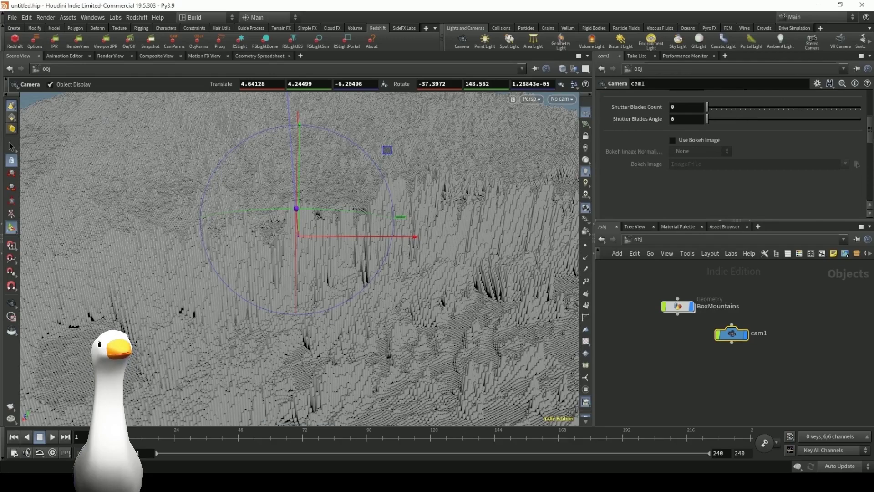
{"action": "scroll", "coordinate": [870, 129], "scroll_direction": "up", "scroll_amount": 5}
- Turn off Use Houdini camera focus/fstop so cam1's DOF uses its own focus distance of 10
{"action": "left_click", "coordinate": [716, 155]}
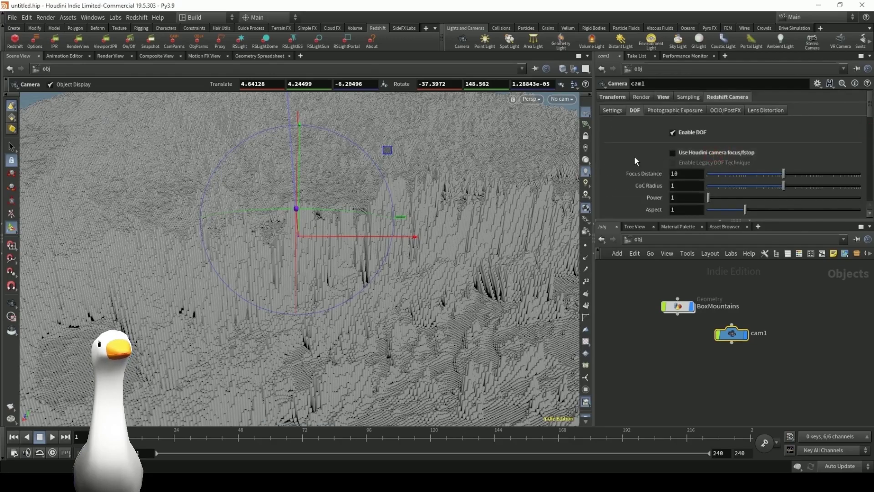
{"action": "left_click", "coordinate": [721, 373]}
{"action": "left_click", "coordinate": [661, 240]}
- In the mat network, create an RS Material Builder named RS_Red
{"action": "left_click", "coordinate": [685, 275]}
{"action": "key", "text": "Tab"}
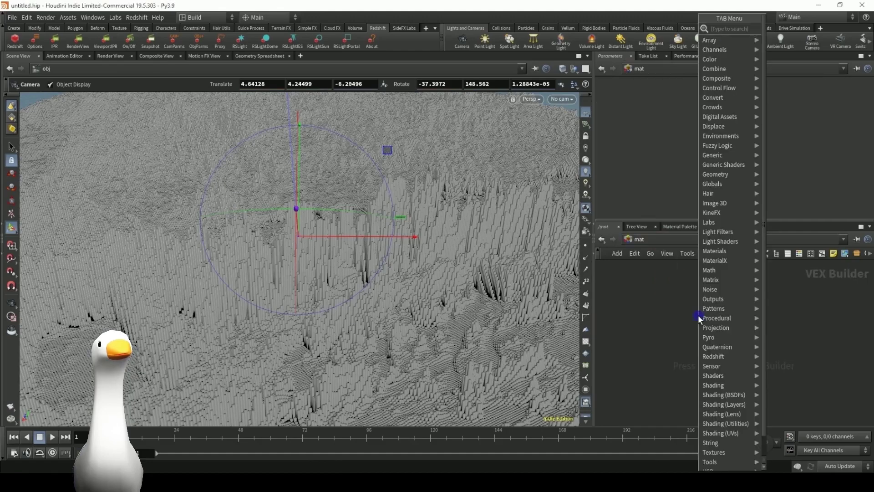
{"action": "mouse_move", "coordinate": [752, 359]}
{"action": "left_click", "coordinate": [797, 357]}
{"action": "left_click", "coordinate": [747, 337]}
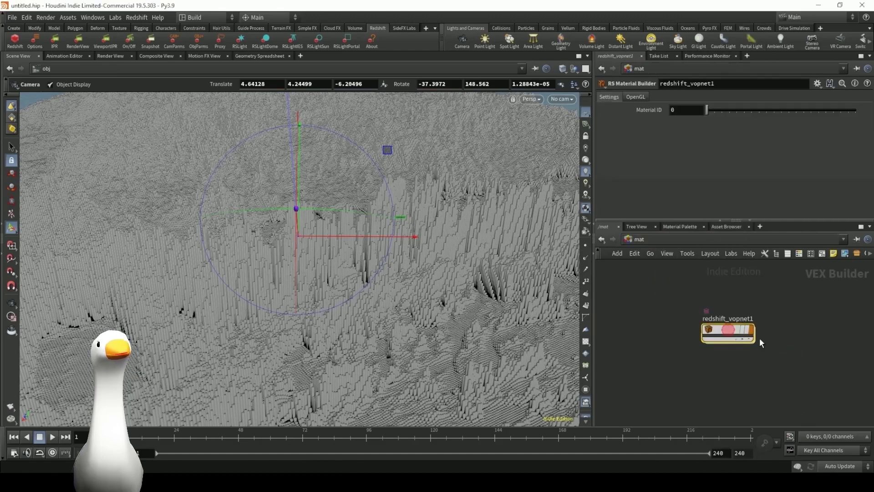
{"action": "double_click", "coordinate": [775, 318]}
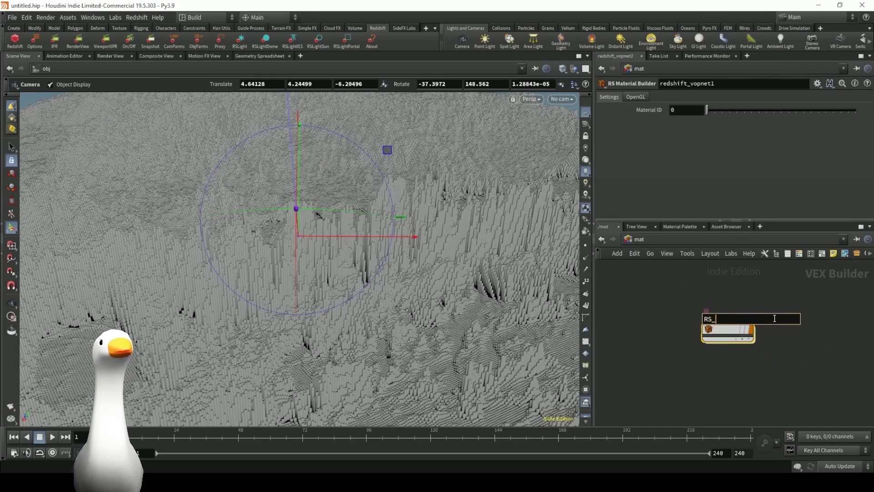
{"action": "type", "text": "RS_Red"}
{"action": "key", "text": "Return"}
- Inside RS_Red, add an RS Color User Data node reading Cd and wire it into base_color
{"action": "double_click", "coordinate": [751, 335]}
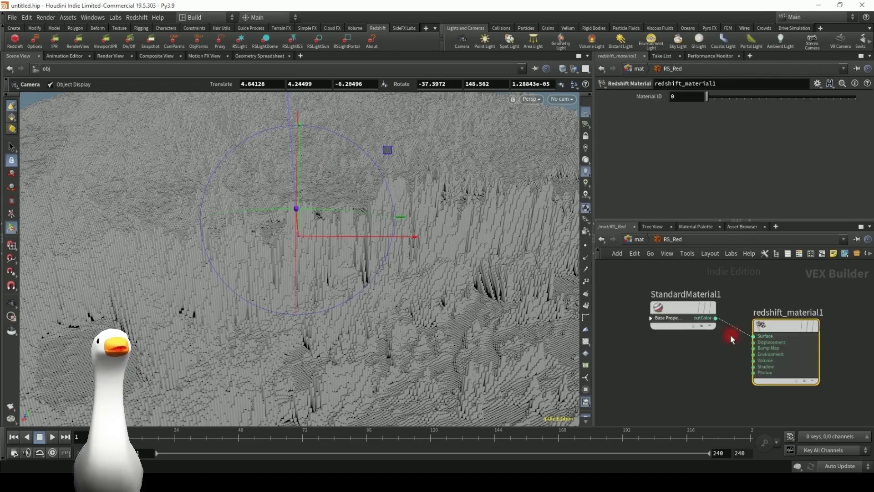
{"action": "key", "text": "Tab"}
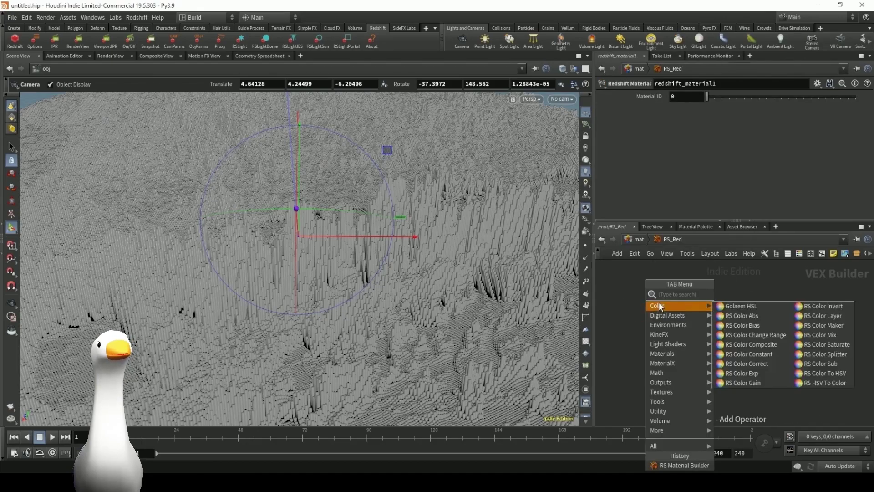
{"action": "type", "text": "tex"}
{"action": "key", "text": "Return"}
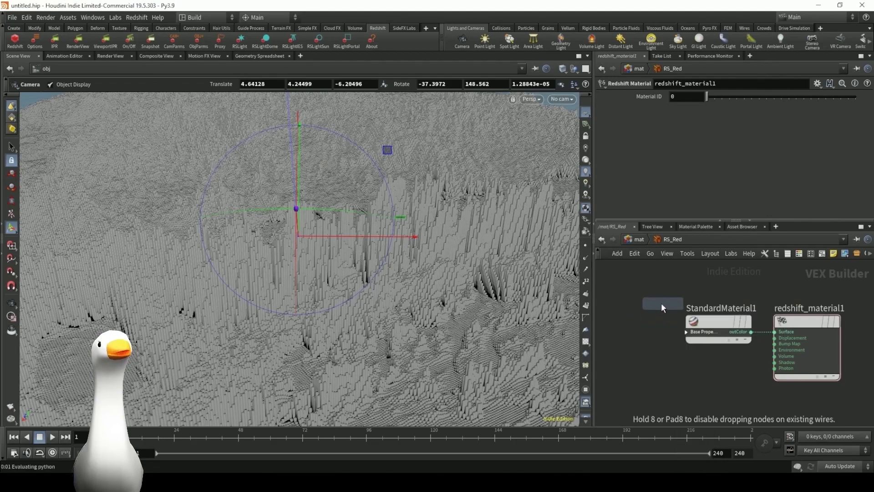
{"action": "left_click", "coordinate": [663, 308]}
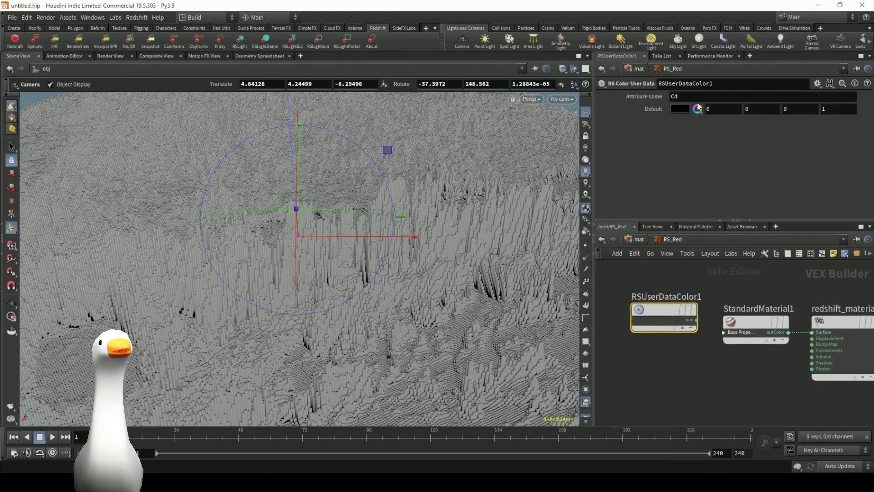
{"action": "left_click", "coordinate": [686, 96]}
{"action": "left_click", "coordinate": [668, 361]}
{"action": "left_click", "coordinate": [697, 320]}
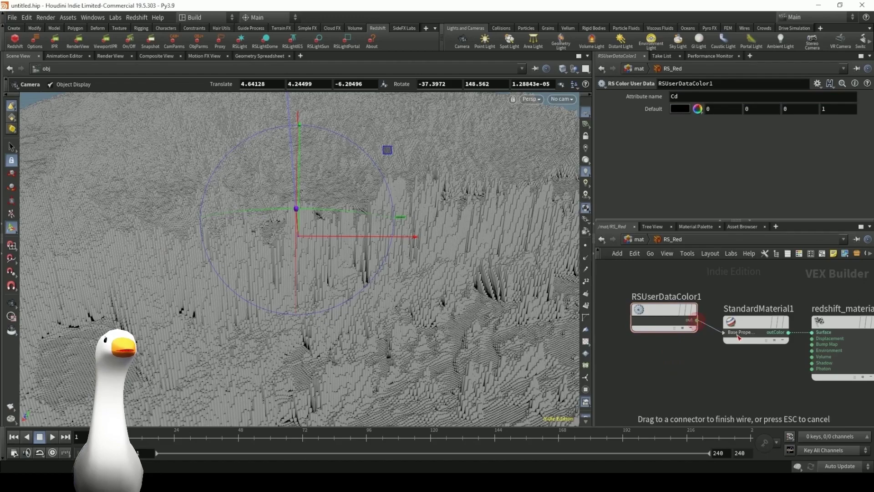
{"action": "left_click", "coordinate": [747, 322]}
{"action": "left_click", "coordinate": [762, 21]}
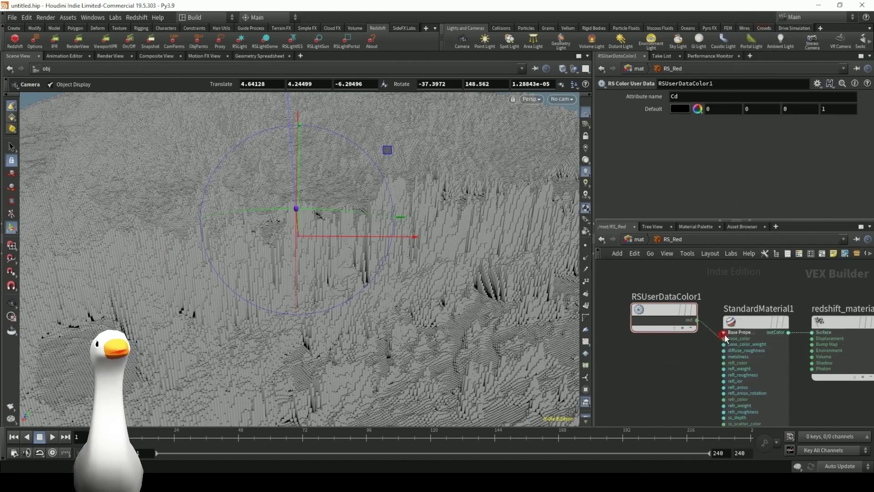
- Set StandardMaterial1's Reflection Weight to 0 and return to the mat network
{"action": "middle_click_drag", "start_coordinate": [697, 361], "coordinate": [647, 347]}
{"action": "left_click", "coordinate": [708, 310]}
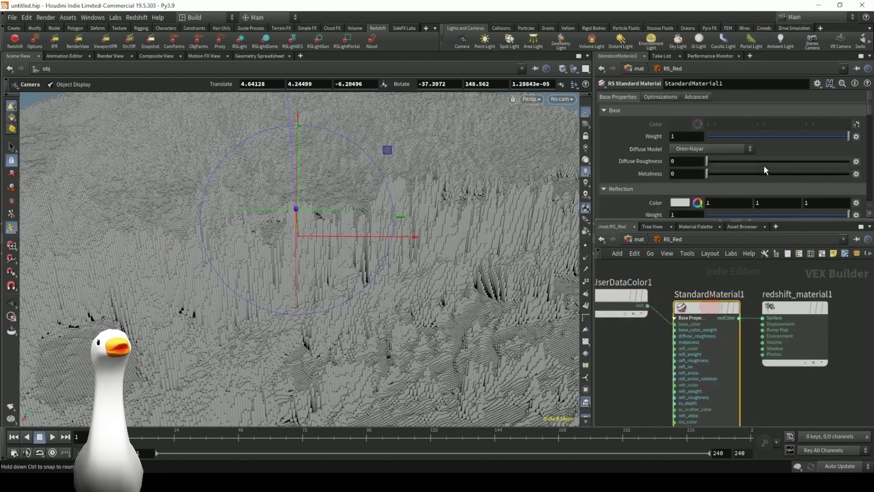
{"action": "left_click_drag", "start_coordinate": [740, 177], "coordinate": [704, 178]}
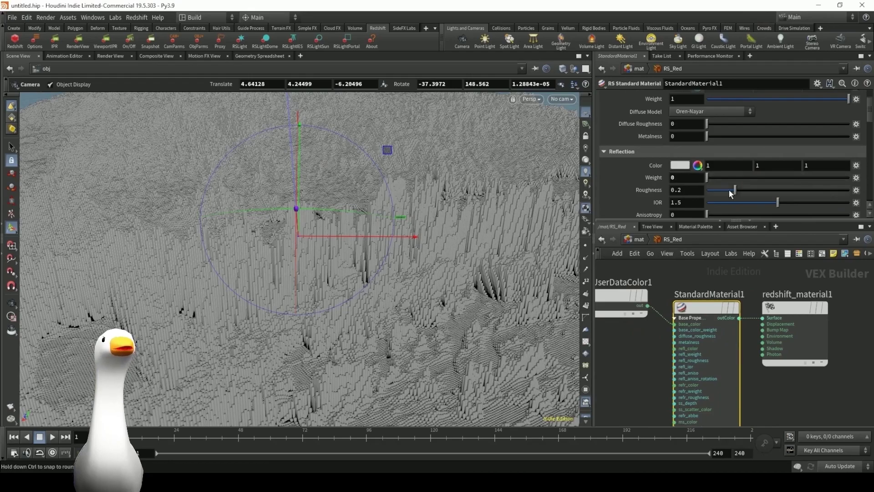
{"action": "scroll", "coordinate": [733, 191], "scroll_direction": "down", "scroll_amount": 10}
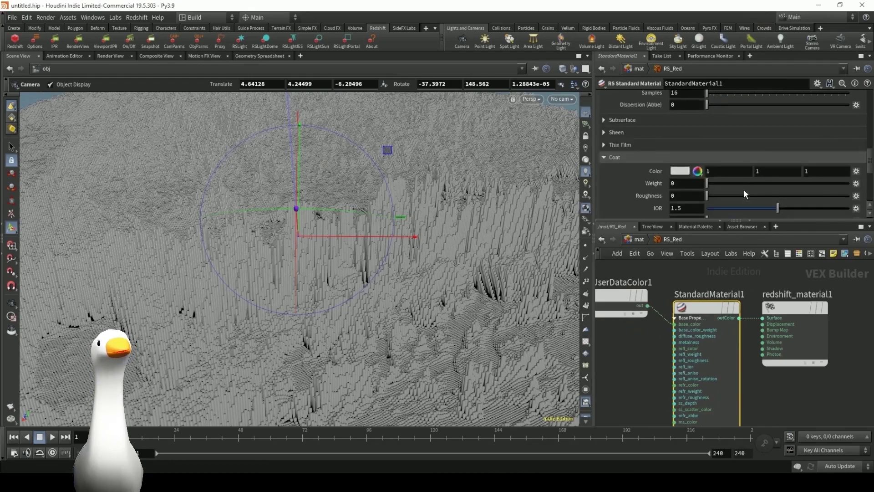
{"action": "scroll", "coordinate": [744, 190], "scroll_direction": "down", "scroll_amount": 6}
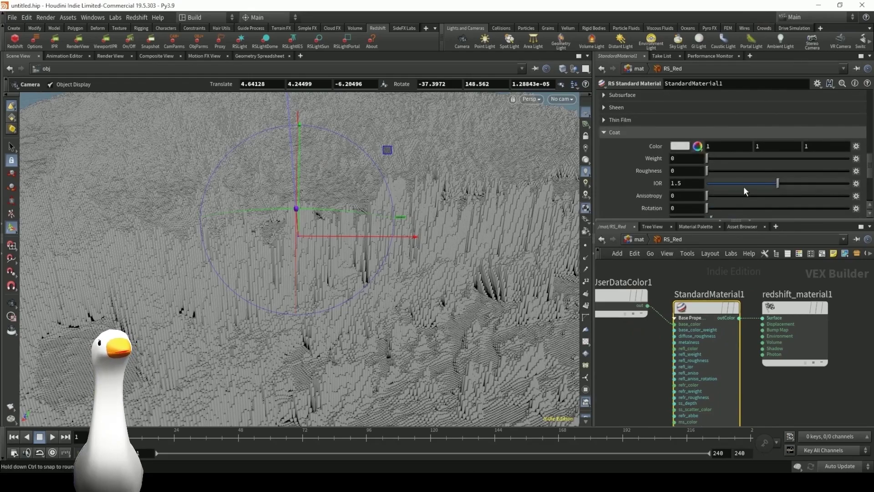
{"action": "left_click", "coordinate": [776, 314]}
{"action": "left_click", "coordinate": [637, 240]}
{"action": "left_click", "coordinate": [656, 240]}
- Assign /mat/RS_Red as BoxMountains' material from its Render settings
{"action": "left_click", "coordinate": [665, 282]}
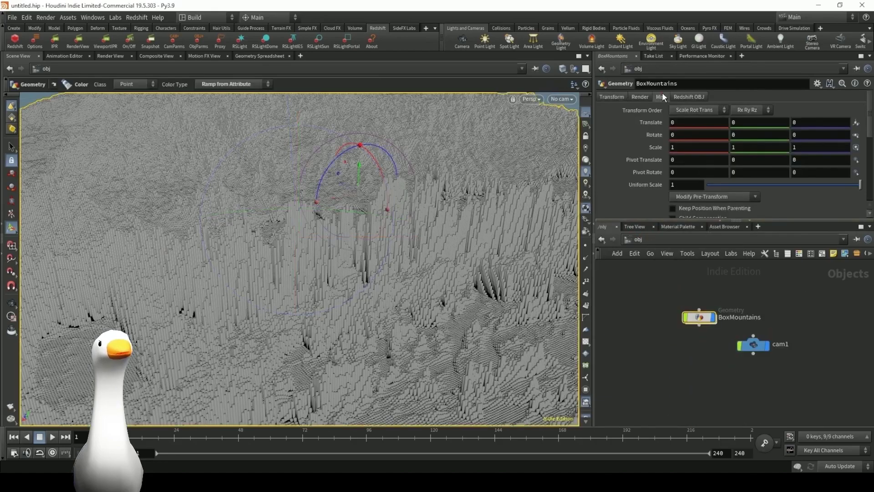
{"action": "left_click", "coordinate": [661, 97]}
{"action": "left_click", "coordinate": [640, 97]}
{"action": "left_click", "coordinate": [864, 111]}
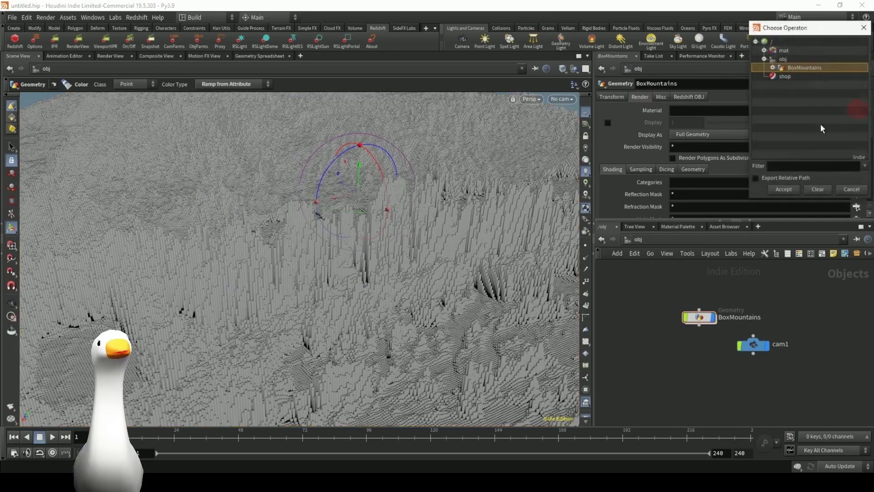
{"action": "left_click", "coordinate": [765, 50]}
{"action": "double_click", "coordinate": [789, 59]}
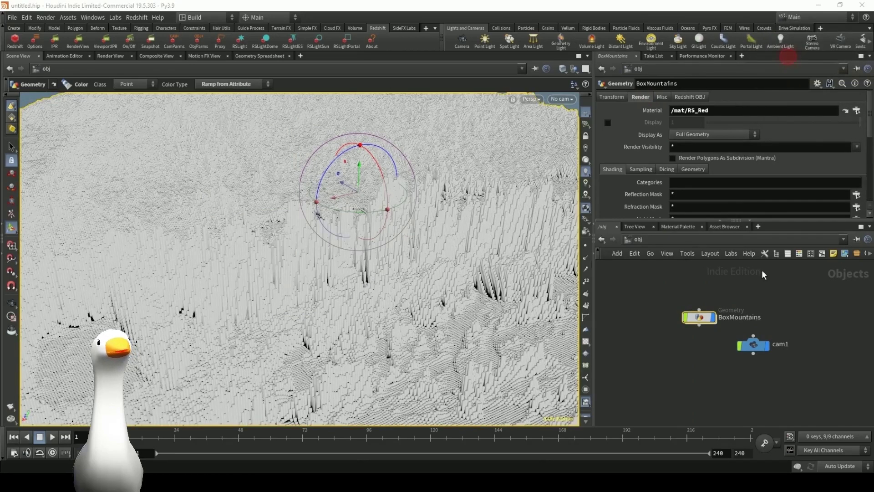
{"action": "mouse_move", "coordinate": [752, 347]}
{"action": "left_mouse_down"}
{"action": "mouse_move", "coordinate": [770, 315]}
{"action": "mouse_move", "coordinate": [783, 326]}
{"action": "left_mouse_up"}
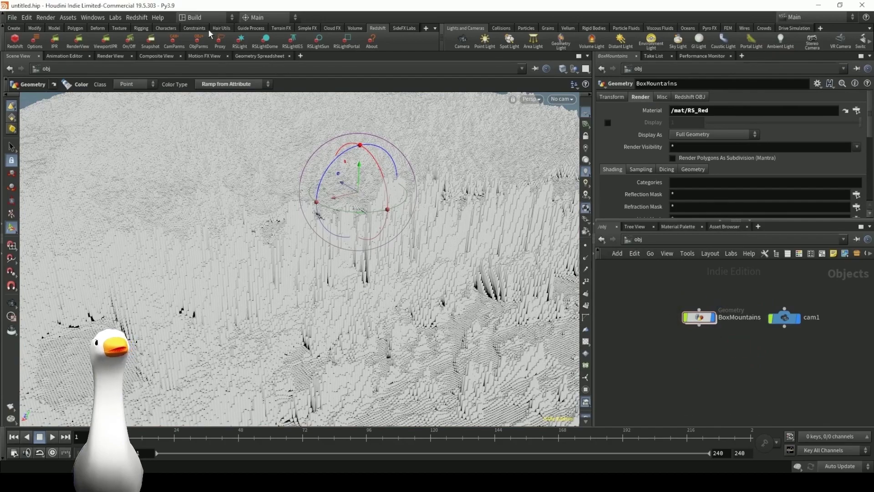
- Add a Redshift dome light and set its intensity to 0.5
{"action": "left_click", "coordinate": [266, 42]}
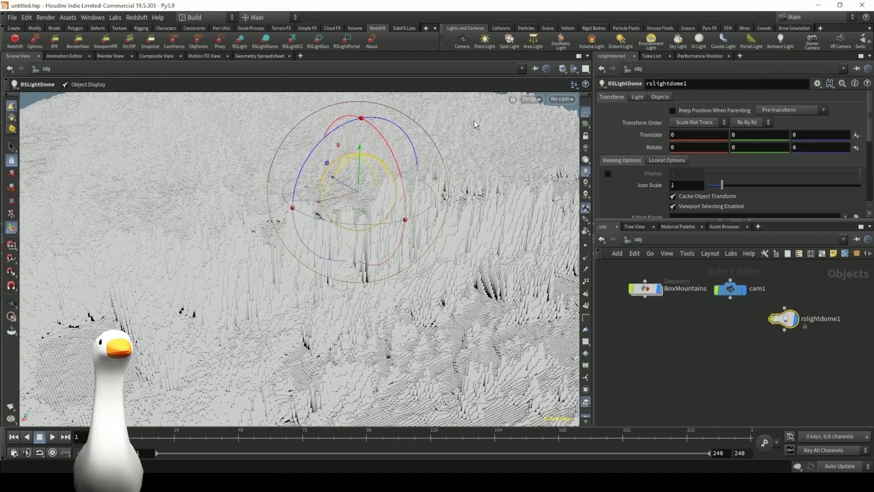
{"action": "left_click", "coordinate": [637, 96]}
{"action": "double_click", "coordinate": [692, 162]}
{"action": "type", "text": ".5"}
{"action": "key", "text": "Return"}
- Place a Redshift area light rslight1 and reset its position to the origin
{"action": "left_click", "coordinate": [239, 40]}
{"action": "left_click", "coordinate": [551, 217]}
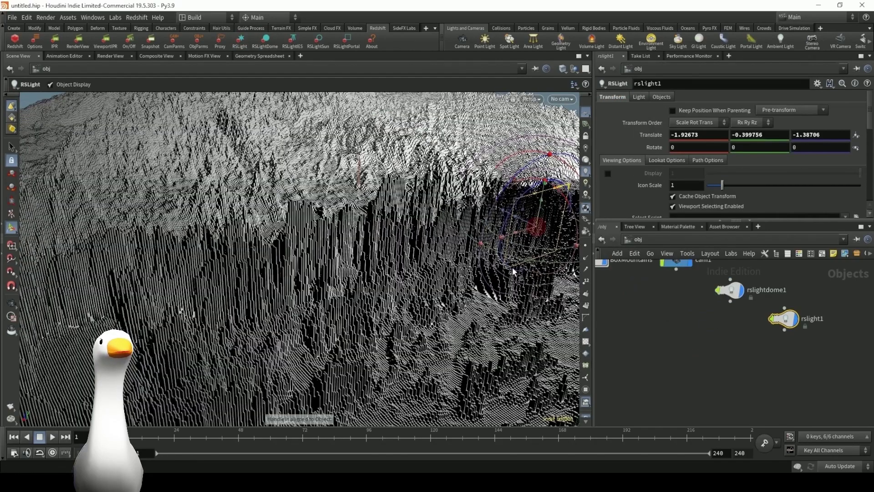
{"action": "key", "text": "Escape"}
{"action": "mouse_move", "coordinate": [452, 178]}
{"action": "left_mouse_down"}
{"action": "mouse_move", "coordinate": [494, 191]}
{"action": "mouse_move", "coordinate": [502, 175]}
{"action": "mouse_move", "coordinate": [460, 192]}
{"action": "left_mouse_up"}
{"action": "key", "text": "Return"}
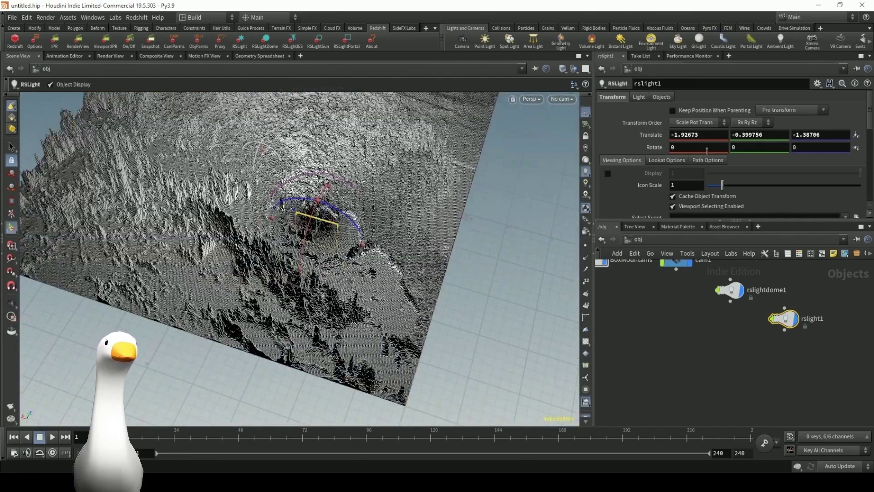
{"action": "middle_click", "coordinate": [652, 127], "text": "ctrl"}
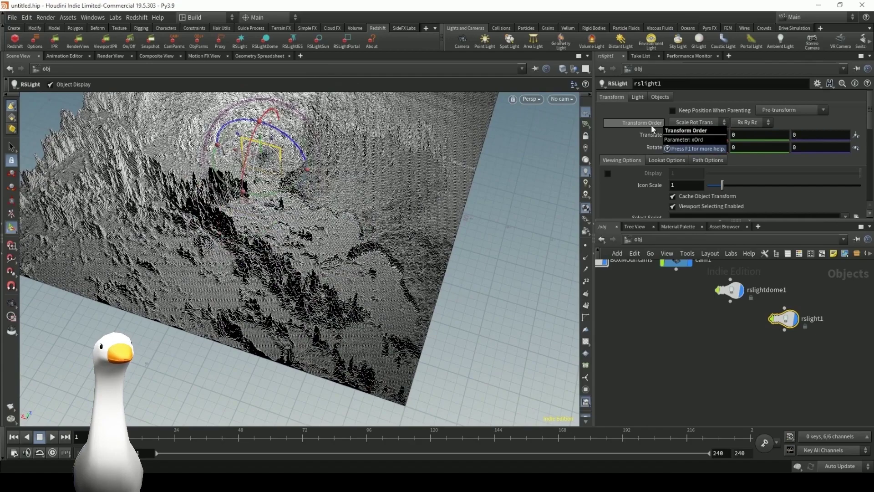
- Move rslight1 to about (-5.92, 0, -4.91) and rotate it 230.189° around Y
{"action": "left_click_drag", "start_coordinate": [299, 182], "coordinate": [245, 171]}
{"action": "left_click", "coordinate": [11, 169]}
{"action": "key", "text": "Return"}
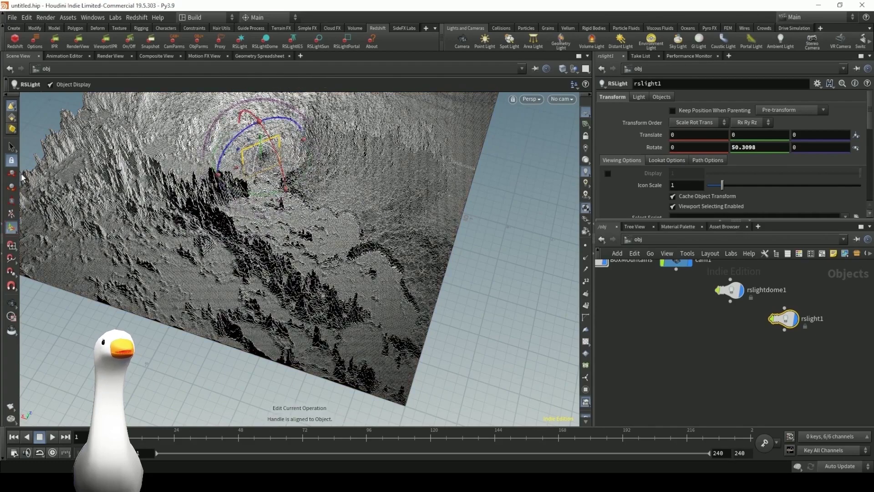
{"action": "left_click", "coordinate": [22, 174]}
{"action": "left_click_drag", "start_coordinate": [245, 142], "coordinate": [391, 291]}
{"action": "key", "text": "ctrl+z"}
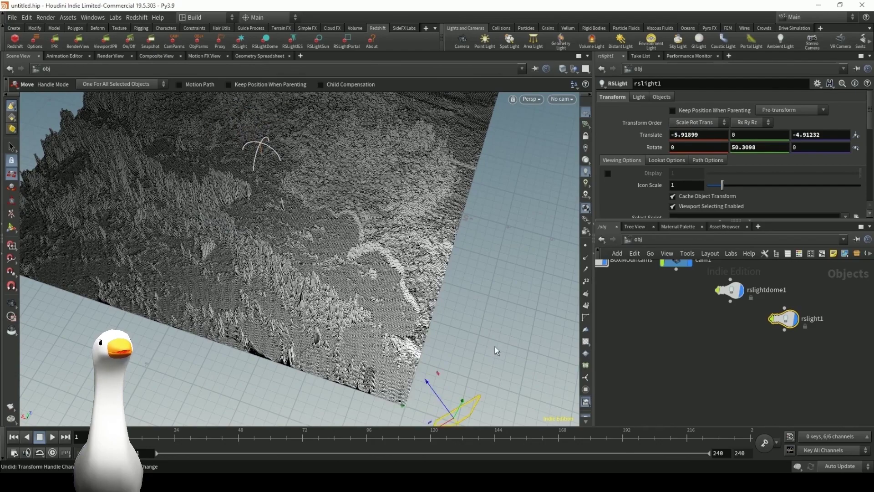
{"action": "key", "text": "e"}
{"action": "left_click_drag", "start_coordinate": [494, 354], "coordinate": [127, 196], "text": "alt"}
{"action": "key", "text": "r"}
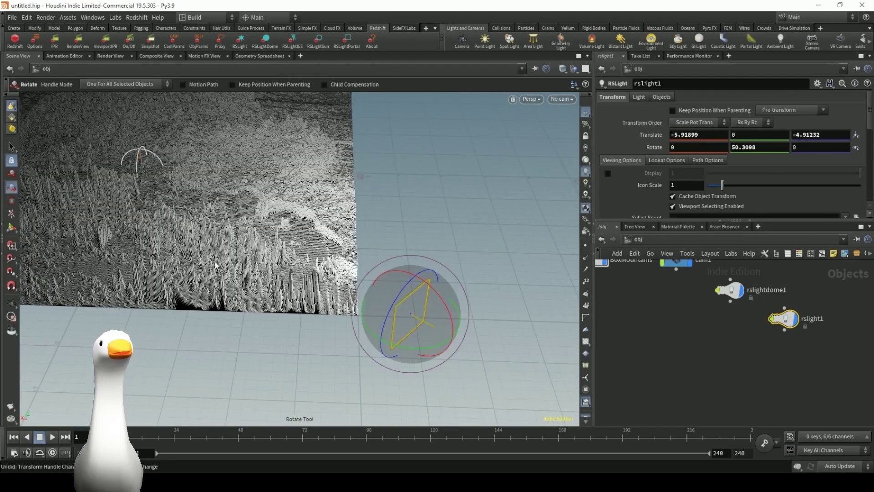
{"action": "left_click_drag", "start_coordinate": [411, 350], "coordinate": [621, 190]}
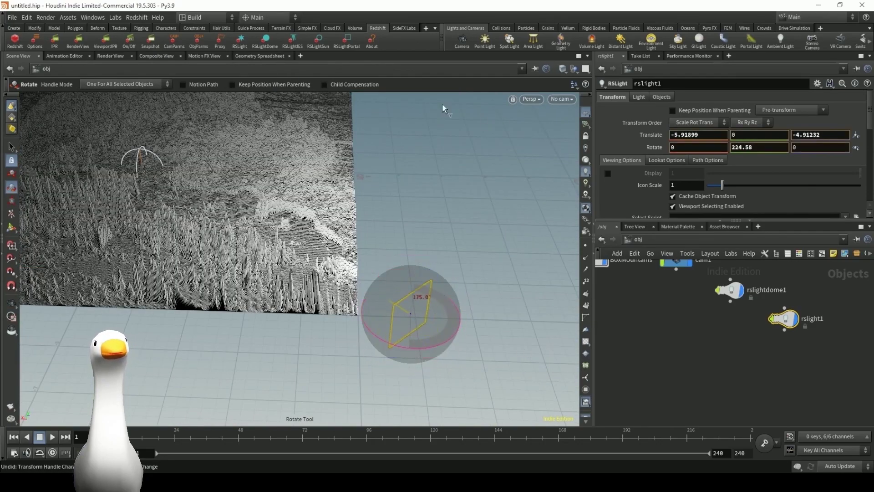
{"action": "left_click_drag", "start_coordinate": [415, 96], "coordinate": [415, 96]}
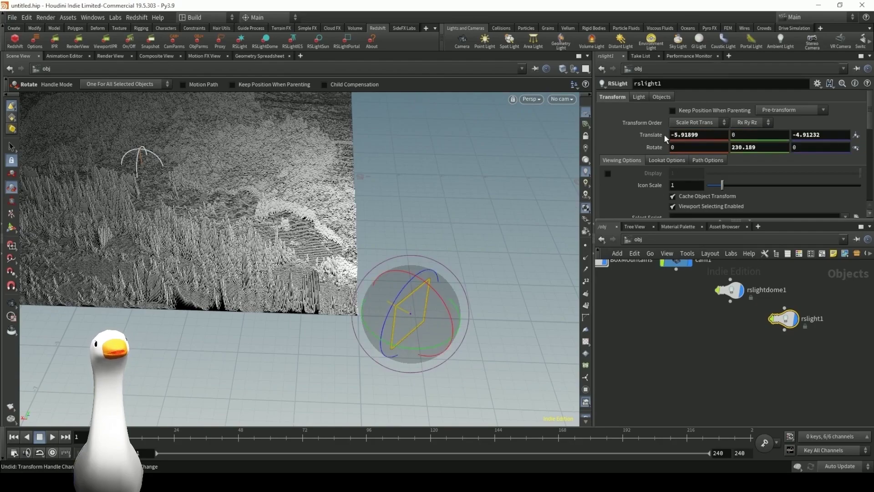
- Set the area light's Shape Size Y to 5, making it 1 × 5
{"action": "left_click", "coordinate": [639, 97]}
{"action": "scroll", "coordinate": [640, 166], "scroll_direction": "down", "scroll_amount": 5}
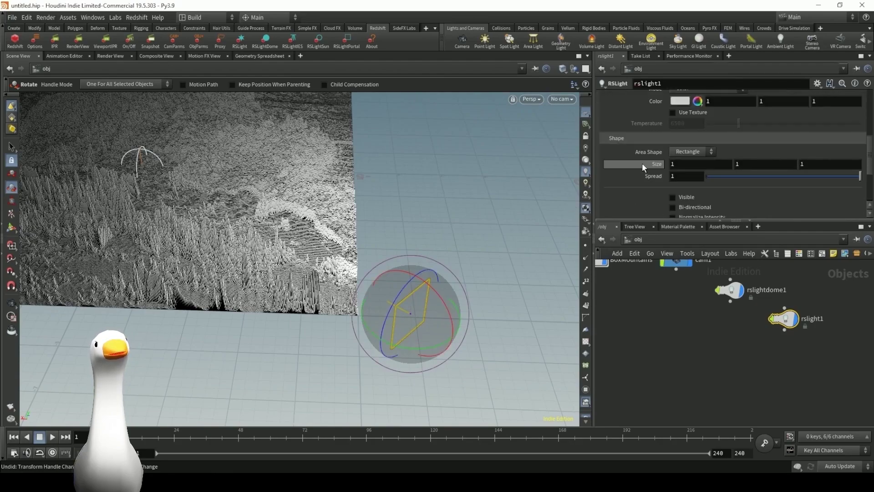
{"action": "middle_click_drag", "start_coordinate": [718, 124], "coordinate": [45, 130]}
- Rotate the light rectangle upright beside the terrain
{"action": "key", "text": "Escape"}
{"action": "mouse_move", "coordinate": [519, 258]}
{"action": "left_mouse_down"}
{"action": "mouse_move", "coordinate": [502, 283]}
{"action": "mouse_move", "coordinate": [456, 264]}
{"action": "mouse_move", "coordinate": [515, 272]}
{"action": "left_mouse_up"}
{"action": "key", "text": "r"}
{"action": "left_click_drag", "start_coordinate": [455, 283], "coordinate": [445, 289]}
{"action": "key", "text": "w"}
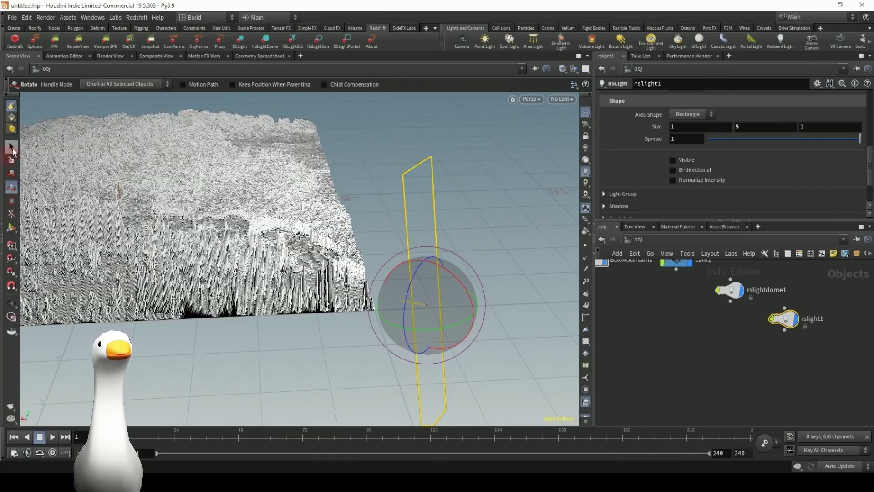
{"action": "left_click", "coordinate": [12, 147]}
- Fine-tune the upright light's placement next to the terrain, undoing a stray rotation
{"action": "key", "text": "t"}
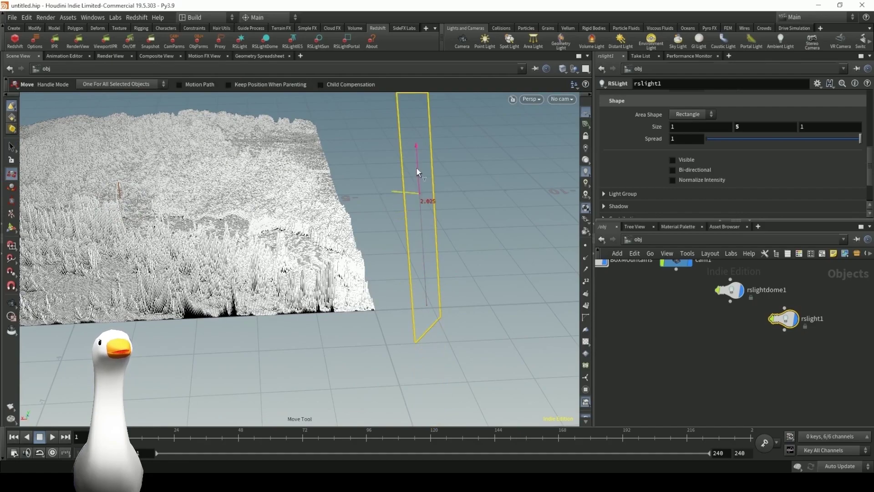
{"action": "key", "text": "Escape"}
{"action": "left_click_drag", "start_coordinate": [417, 168], "coordinate": [357, 173]}
{"action": "key", "text": "e"}
{"action": "key", "text": "r"}
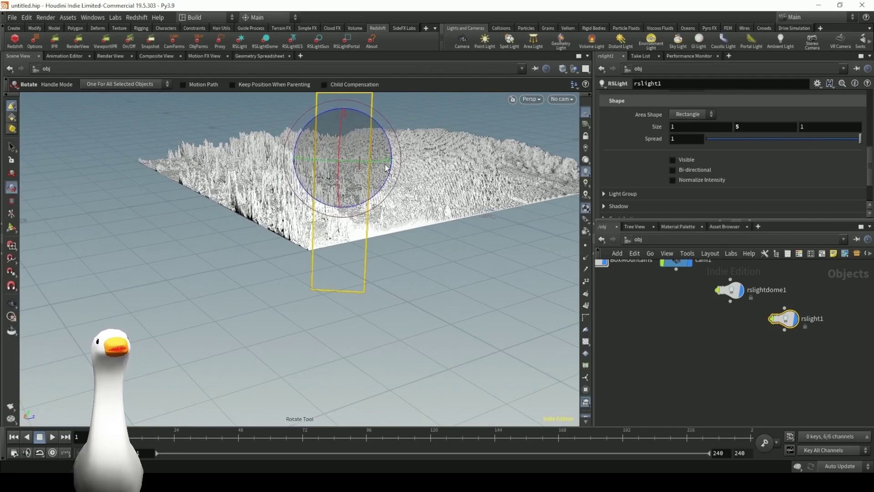
{"action": "left_click", "coordinate": [362, 162]}
{"action": "key", "text": "ctrl+z"}
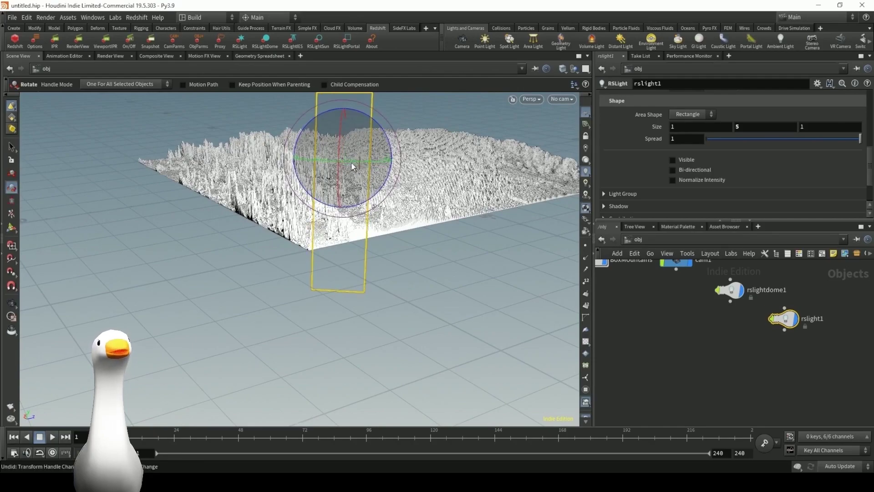
{"action": "key", "text": "Escape"}
{"action": "left_click_drag", "start_coordinate": [357, 164], "coordinate": [412, 251]}
{"action": "key", "text": "r"}
{"action": "left_click", "coordinate": [560, 100]}
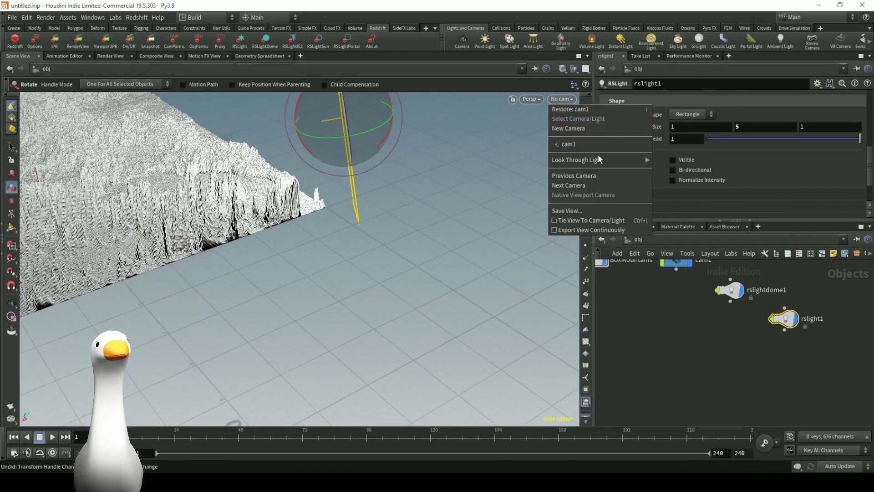
- Look through rslight1 with the view locked and aim it by orbiting
{"action": "mouse_move", "coordinate": [599, 158]}
{"action": "left_click", "coordinate": [674, 169]}
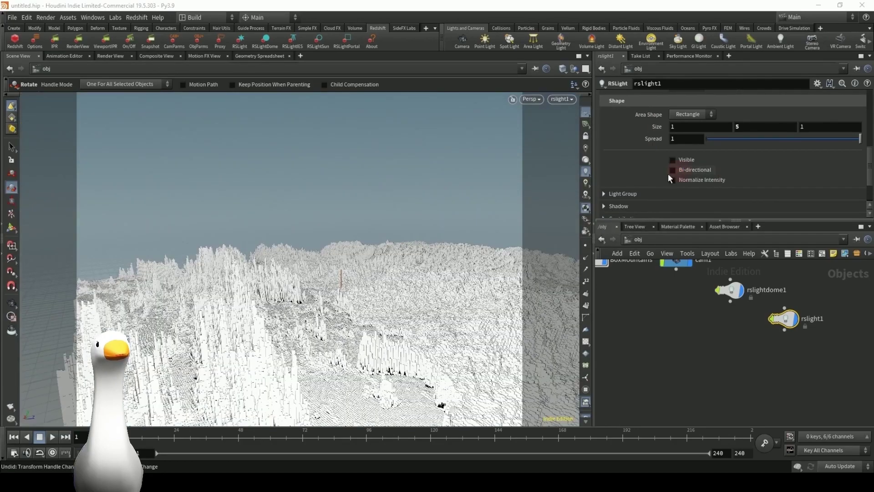
{"action": "right_click", "coordinate": [408, 193]}
{"action": "key", "text": "Escape"}
{"action": "left_click", "coordinate": [586, 136]}
{"action": "key", "text": "Escape"}
{"action": "mouse_move", "coordinate": [413, 163]}
{"action": "left_mouse_down"}
{"action": "mouse_move", "coordinate": [415, 175]}
{"action": "mouse_move", "coordinate": [402, 178]}
{"action": "mouse_move", "coordinate": [392, 199]}
{"action": "mouse_move", "coordinate": [401, 200]}
{"action": "left_mouse_up"}
{"action": "key", "text": "r"}
- Return the viewport to cam1 and move the rslight1 node beside rslightdome1
{"action": "left_click", "coordinate": [560, 98]}
{"action": "left_click", "coordinate": [589, 154]}
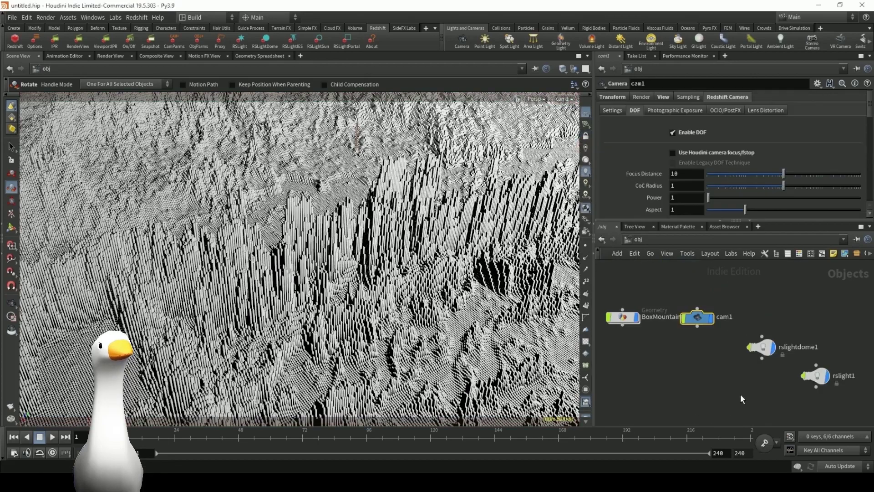
{"action": "left_click", "coordinate": [818, 366]}
{"action": "key", "text": "Escape"}
{"action": "left_click_drag", "start_coordinate": [819, 375], "coordinate": [833, 348]}
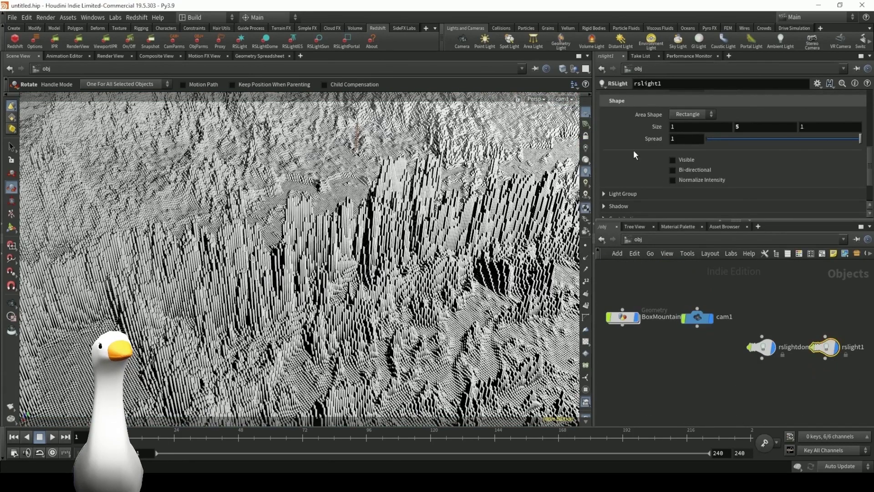
- Set rslight1's intensity to 20 and spread to 0.234, then start a Redshift RenderView
{"action": "scroll", "coordinate": [637, 174], "scroll_direction": "up", "scroll_amount": 5}
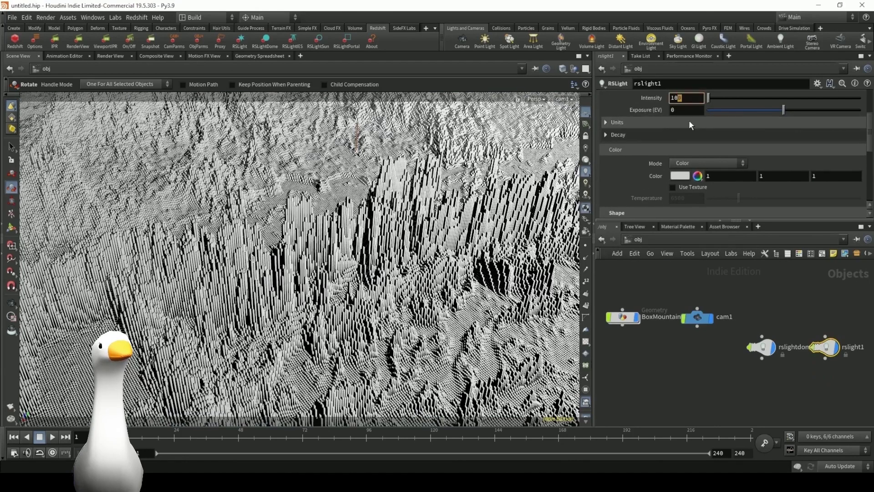
{"action": "type", "text": "20"}
{"action": "key", "text": "Return"}
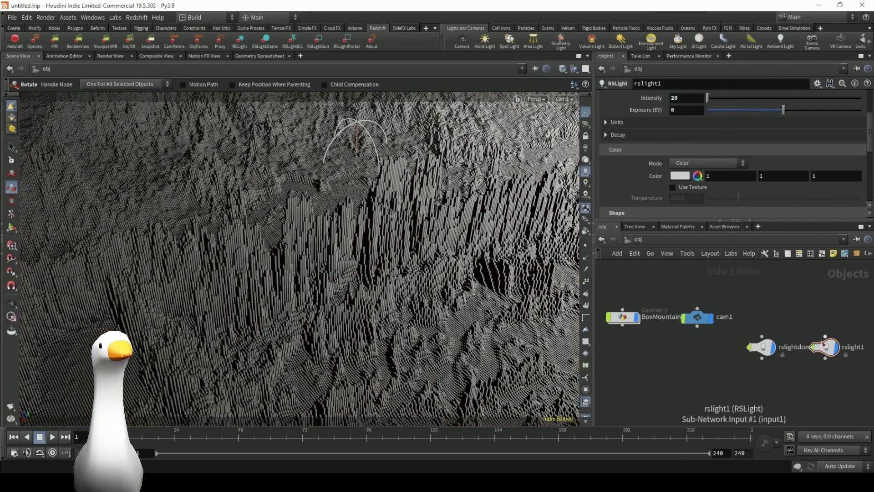
{"action": "mouse_move", "coordinate": [828, 348]}
{"action": "scroll", "coordinate": [761, 137], "scroll_direction": "down", "scroll_amount": 4}
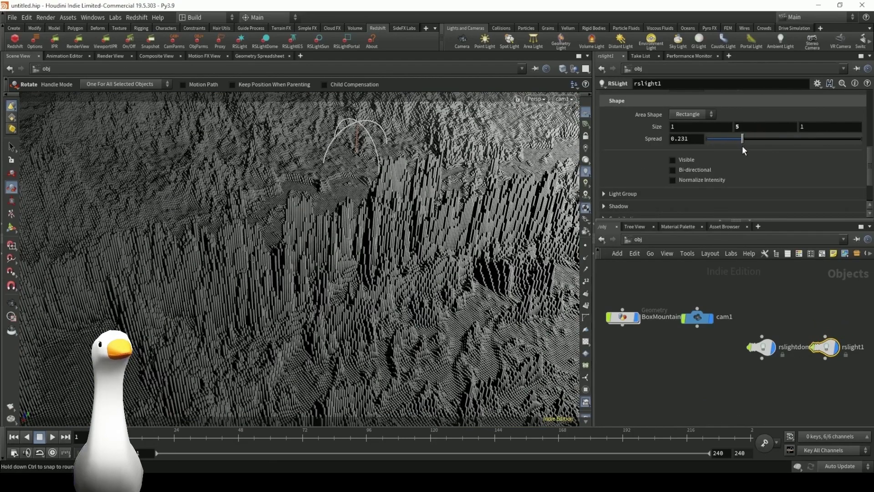
{"action": "left_click", "coordinate": [721, 360]}
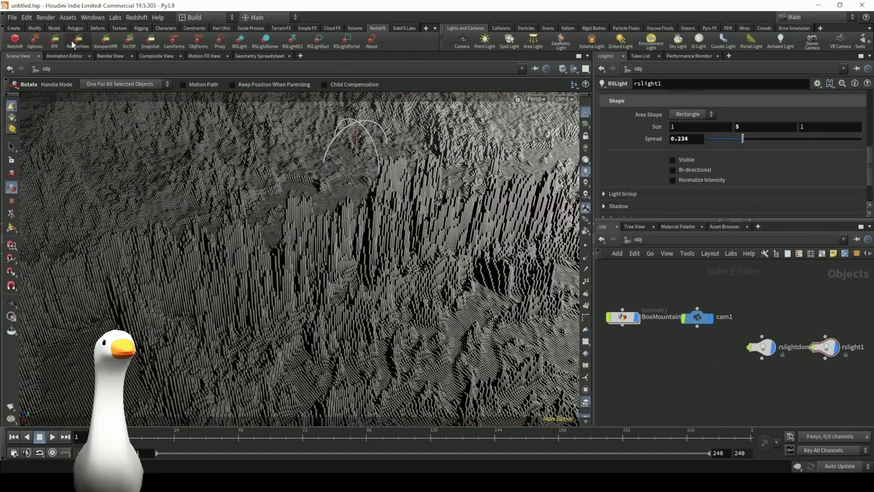
{"action": "left_click", "coordinate": [76, 44]}
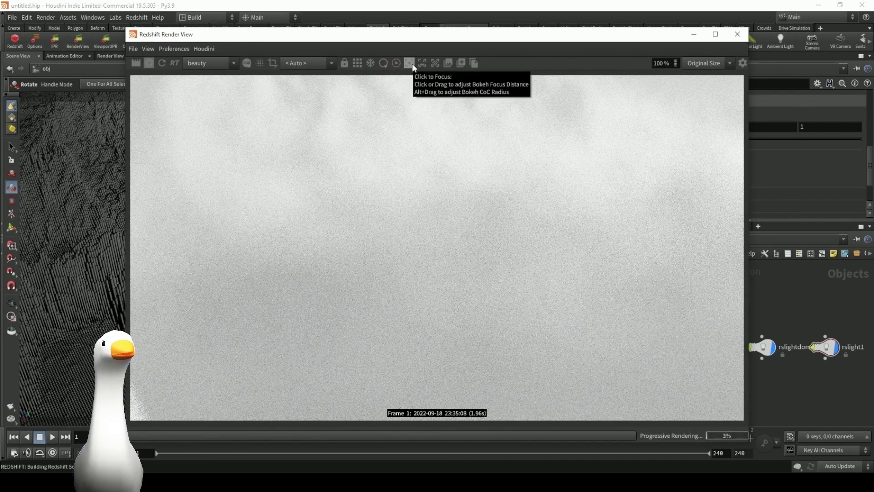
- Pick a focus point on the mountains in the Redshift render view
{"action": "left_click", "coordinate": [413, 65]}
{"action": "left_click", "coordinate": [437, 238]}
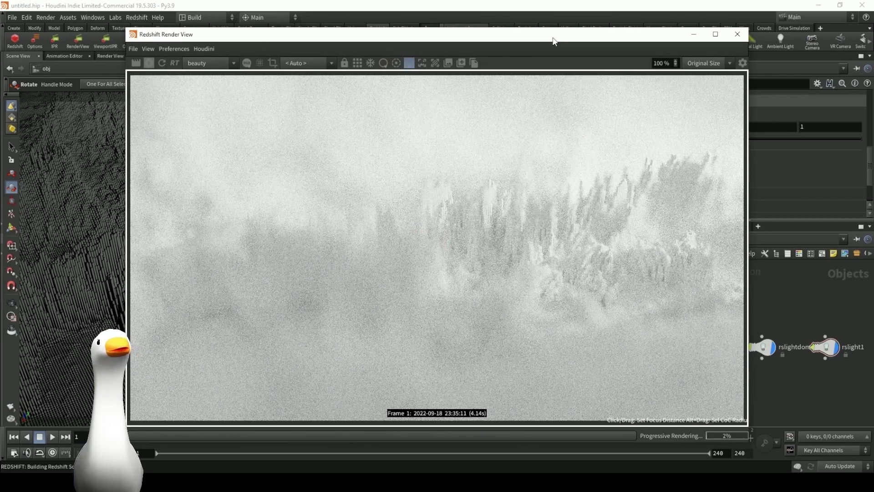
{"action": "left_click_drag", "start_coordinate": [553, 39], "coordinate": [408, 34]}
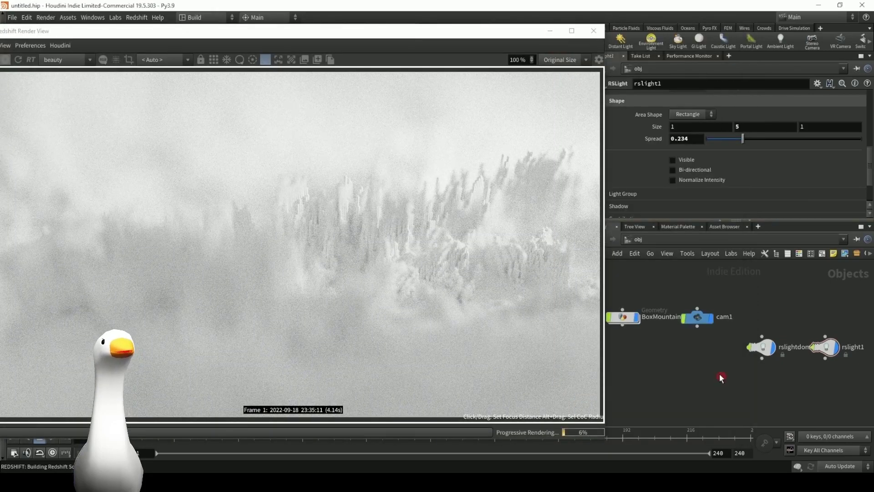
- Set cam1's depth-of-field CoC Radius to 0.05, after trying .02
{"action": "left_click", "coordinate": [706, 314]}
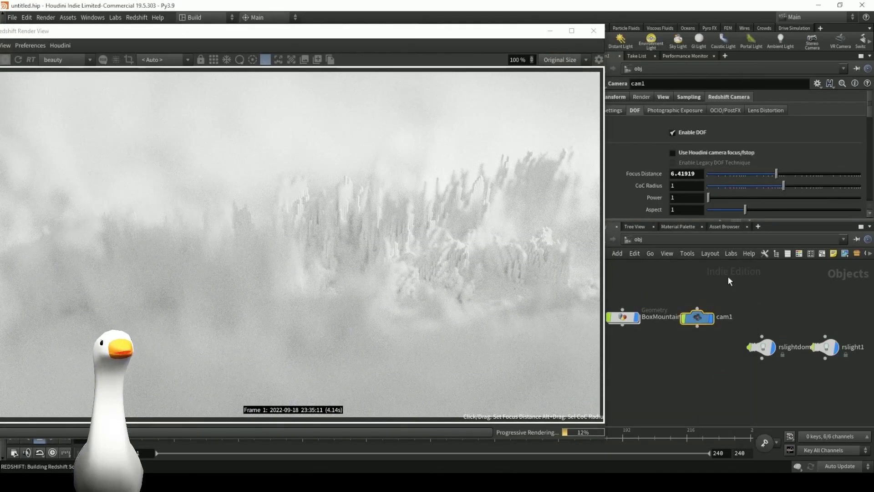
{"action": "scroll", "coordinate": [747, 173], "scroll_direction": "down", "scroll_amount": 2}
{"action": "left_click", "coordinate": [687, 148]}
{"action": "type", "text": ".02"}
{"action": "key", "text": "Return"}
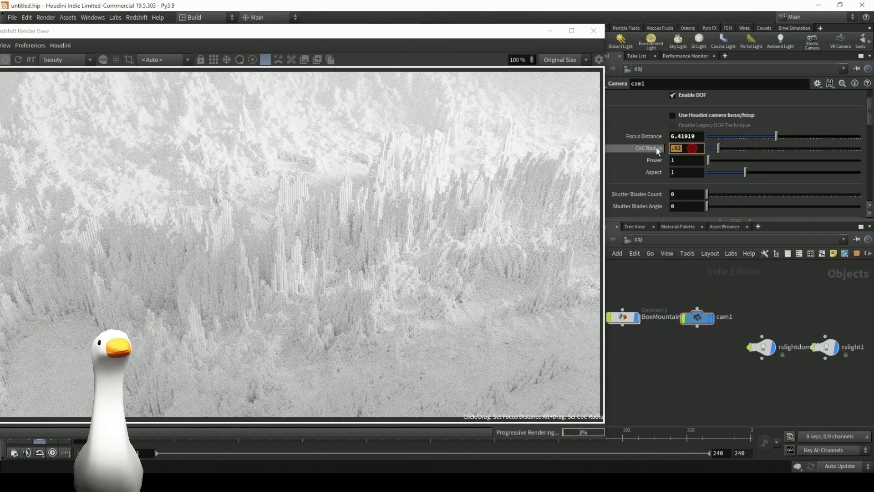
{"action": "type", "text": ".05"}
{"action": "key", "text": "Return"}
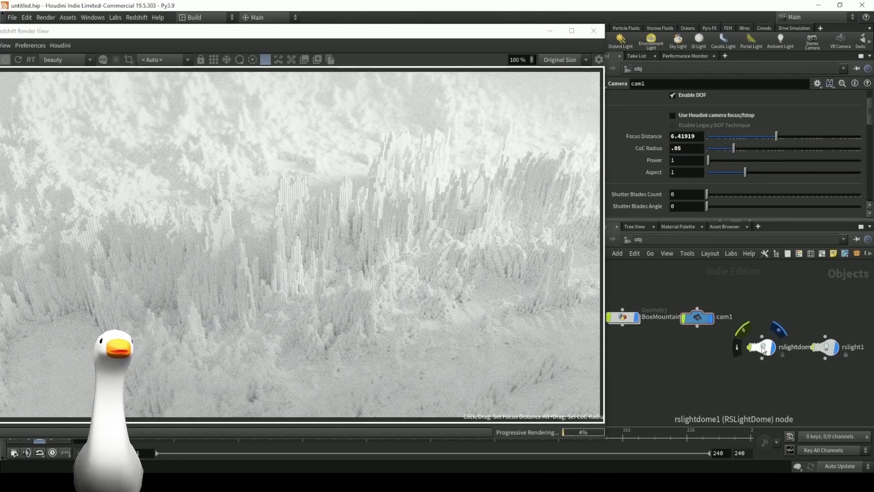
- Lower rslightdome1's intensity to .4 and bring up rslight1's parameters
{"action": "left_click", "coordinate": [764, 349]}
{"action": "left_click", "coordinate": [687, 159]}
{"action": "type", "text": ".4"}
{"action": "key", "text": "Return"}
{"action": "left_click", "coordinate": [831, 355]}
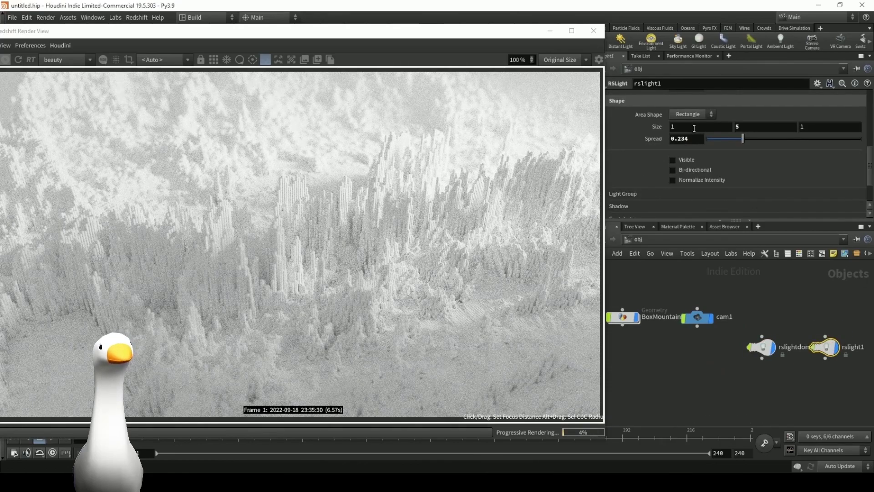
- Set the area light rslight1 intensity to 5
{"action": "scroll", "coordinate": [683, 146], "scroll_direction": "up", "scroll_amount": 5}
{"action": "double_click", "coordinate": [687, 110]}
{"action": "type", "text": "5"}
{"action": "key", "text": "Return"}
- Inside BoxMountains, switch color1 to per-primitive colouring and restart the render
{"action": "double_click", "coordinate": [636, 319]}
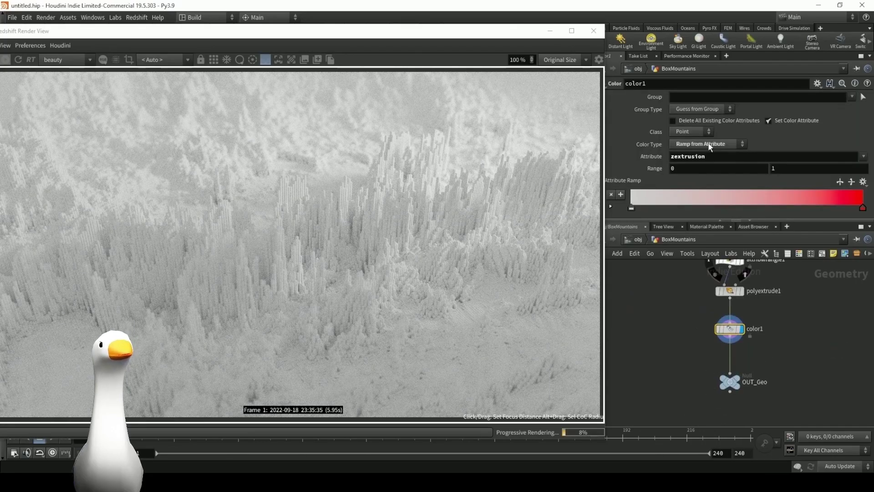
{"action": "left_click", "coordinate": [696, 150]}
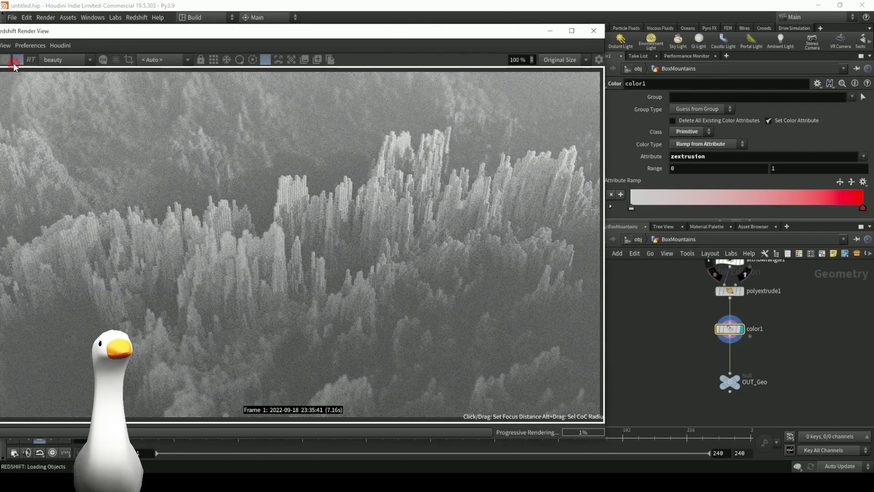
{"action": "left_click", "coordinate": [13, 64]}
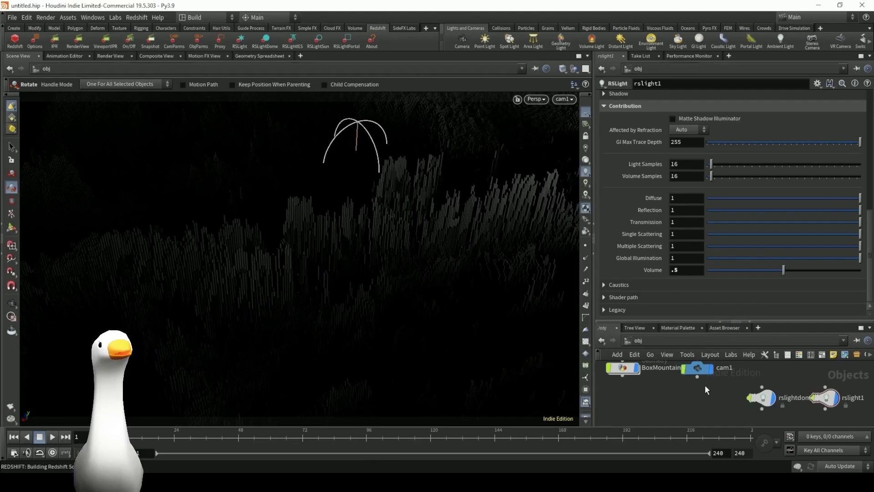
- Set color1's attribute to Cd with Point class and bring up the Redshift render view
{"action": "double_click", "coordinate": [622, 368]}
{"action": "scroll", "coordinate": [775, 414], "scroll_direction": "up", "scroll_amount": 5}
{"action": "left_click", "coordinate": [708, 378]}
{"action": "middle_click_drag", "start_coordinate": [753, 415], "coordinate": [759, 369]}
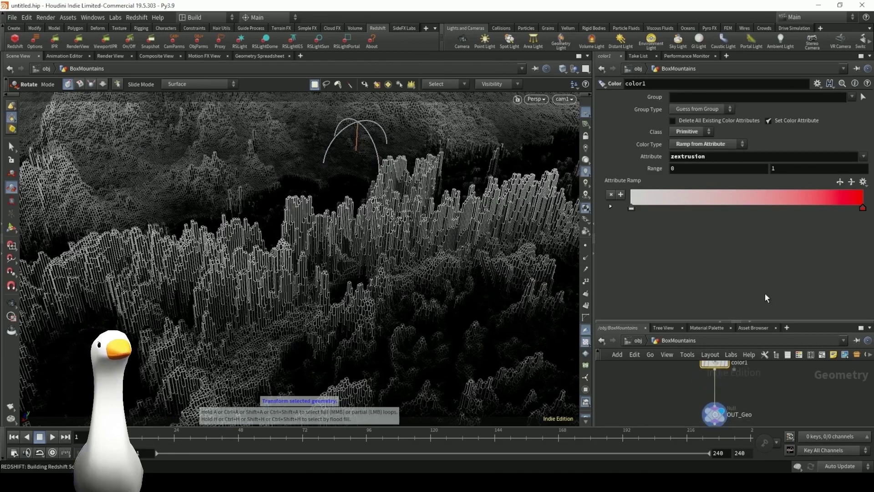
{"action": "double_click", "coordinate": [688, 156]}
{"action": "type", "text": "Cd"}
{"action": "key", "text": "Return"}
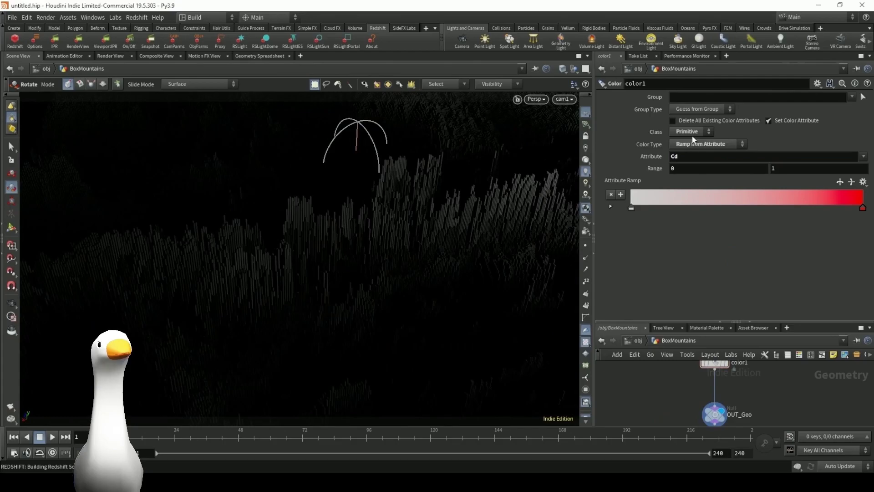
{"action": "left_click", "coordinate": [686, 162]}
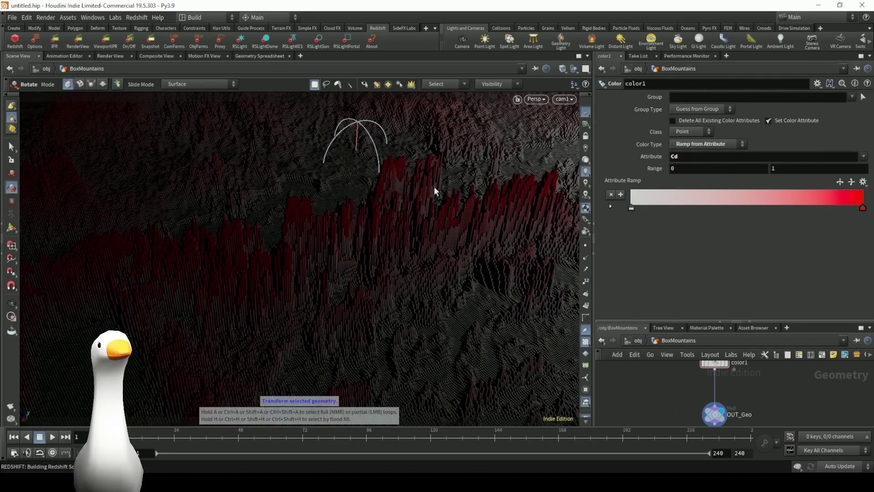
{"action": "left_click", "coordinate": [80, 39]}
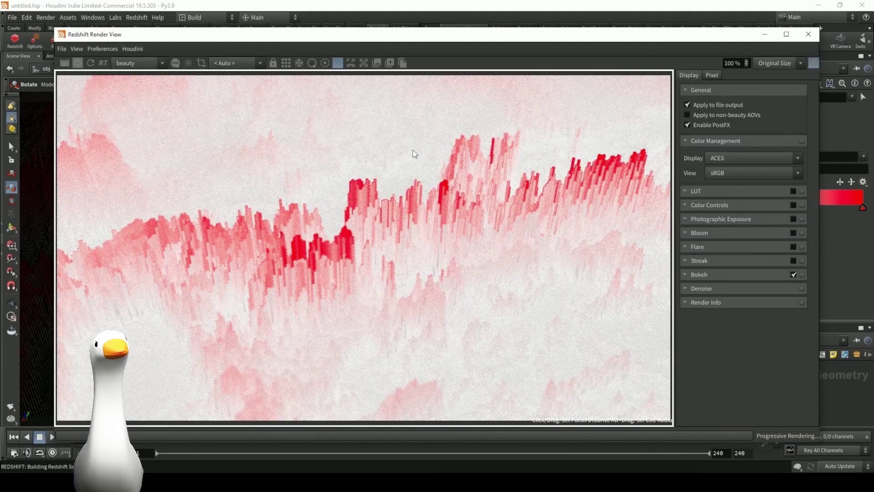
{"action": "left_click_drag", "start_coordinate": [692, 35], "coordinate": [619, 35]}
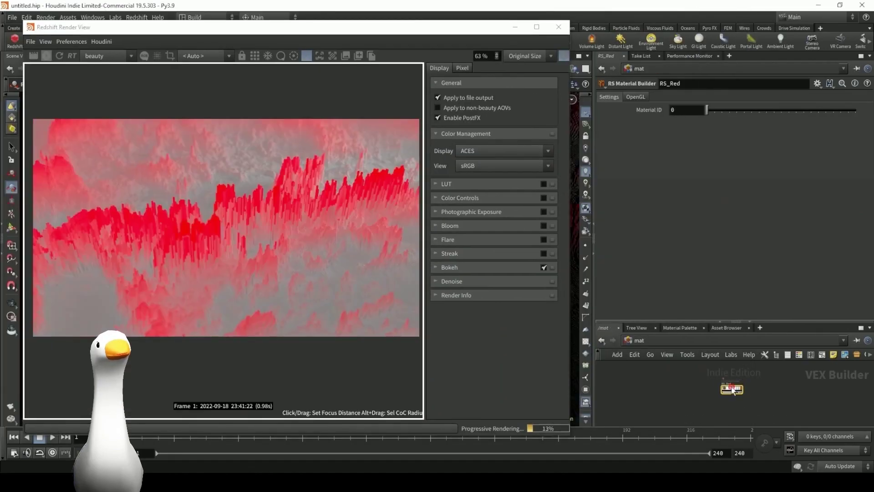
- Disconnect StandardMaterial1's emission input and set Emission Weight to 0
{"action": "left_click", "coordinate": [730, 387]}
{"action": "scroll", "coordinate": [697, 232], "scroll_direction": "down", "scroll_amount": 3}
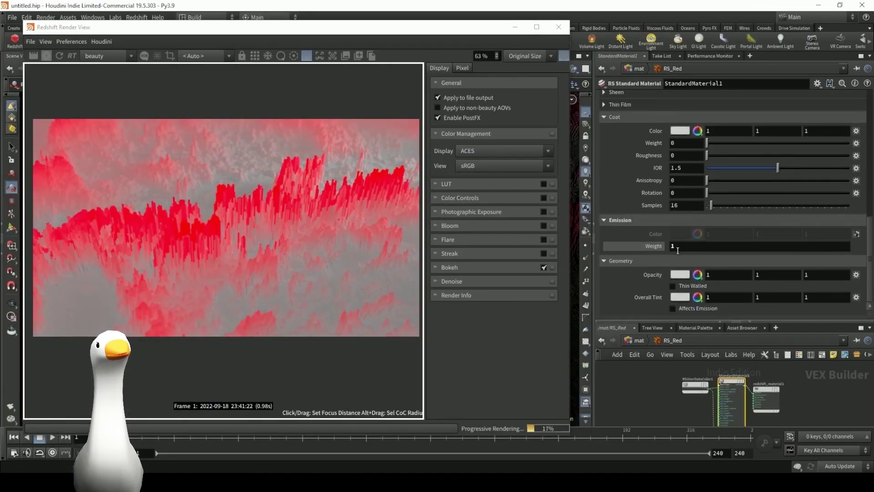
{"action": "left_click_drag", "start_coordinate": [711, 408], "coordinate": [704, 375]}
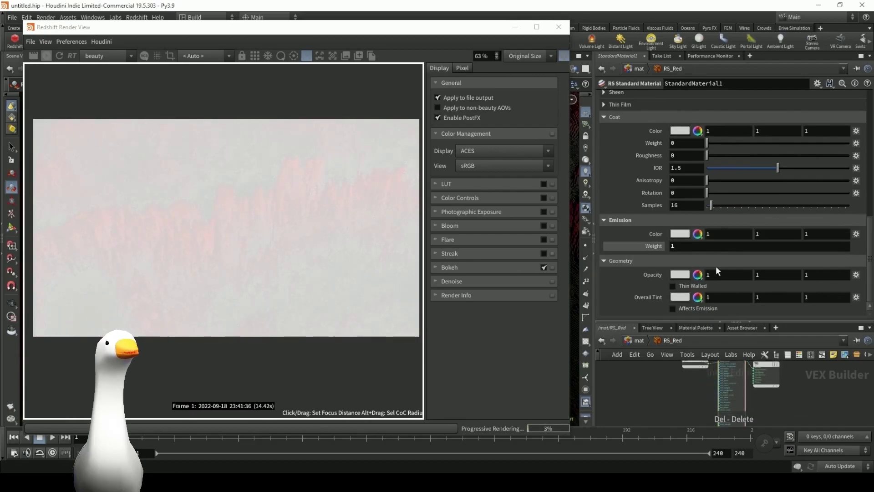
{"action": "scroll", "coordinate": [716, 266], "scroll_direction": "up", "scroll_amount": 4}
{"action": "scroll", "coordinate": [707, 290], "scroll_direction": "down", "scroll_amount": 4}
{"action": "left_click", "coordinate": [688, 246]}
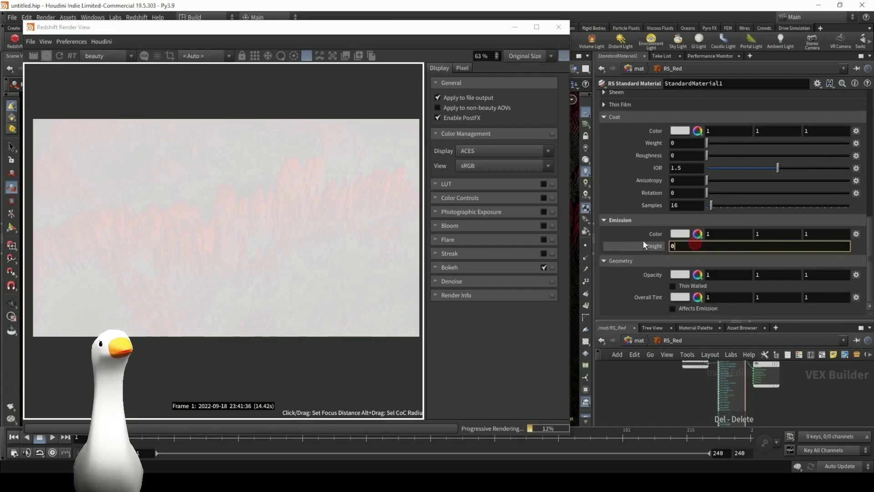
{"action": "type", "text": "0"}
{"action": "key", "text": "Return"}
- Raise the red material's Reflection Weight to 0.142
{"action": "scroll", "coordinate": [690, 258], "scroll_direction": "up", "scroll_amount": 5}
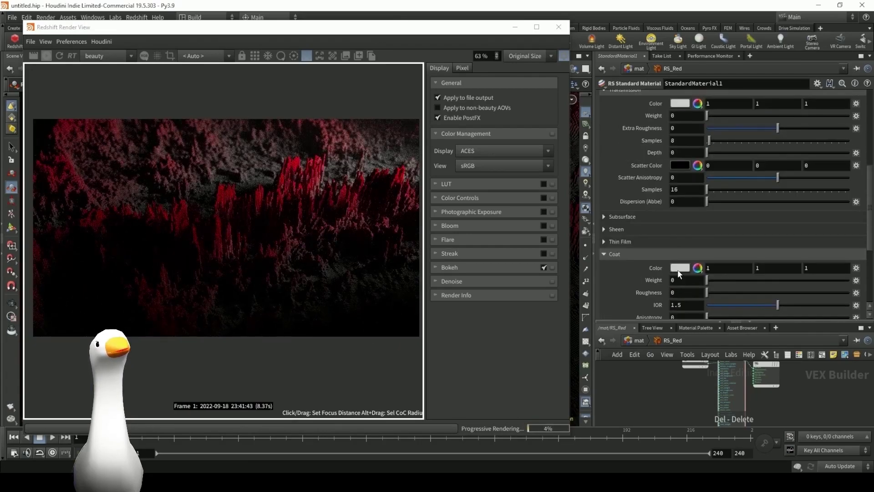
{"action": "scroll", "coordinate": [678, 273], "scroll_direction": "up", "scroll_amount": 5}
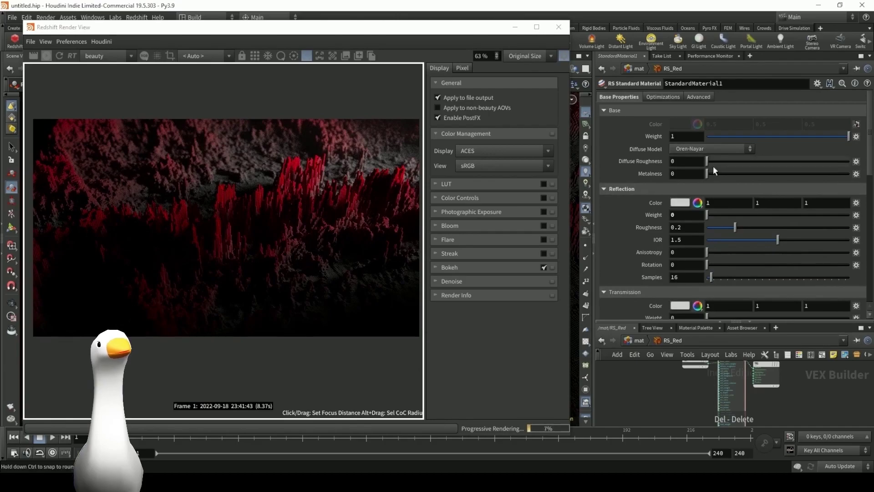
{"action": "left_click_drag", "start_coordinate": [708, 215], "coordinate": [727, 215]}
{"action": "scroll", "coordinate": [711, 242], "scroll_direction": "down", "scroll_amount": 3}
{"action": "scroll", "coordinate": [712, 241], "scroll_direction": "down", "scroll_amount": 5}
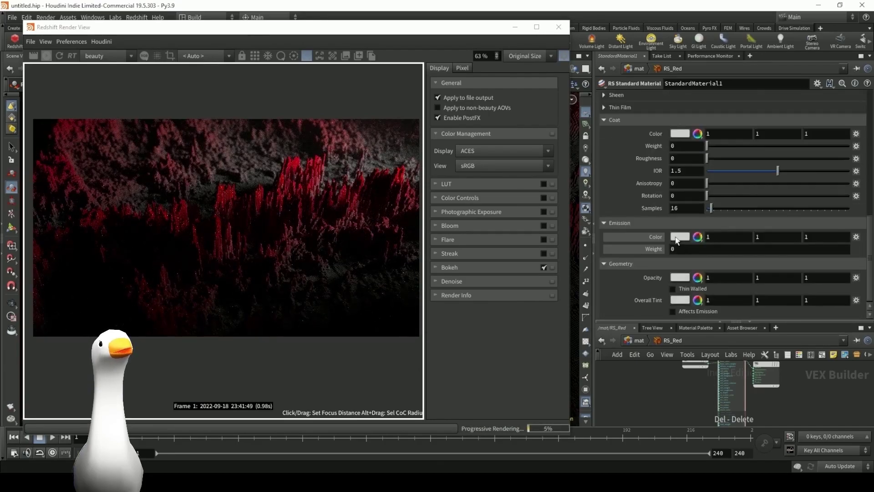
{"action": "scroll", "coordinate": [676, 240], "scroll_direction": "up", "scroll_amount": 8}
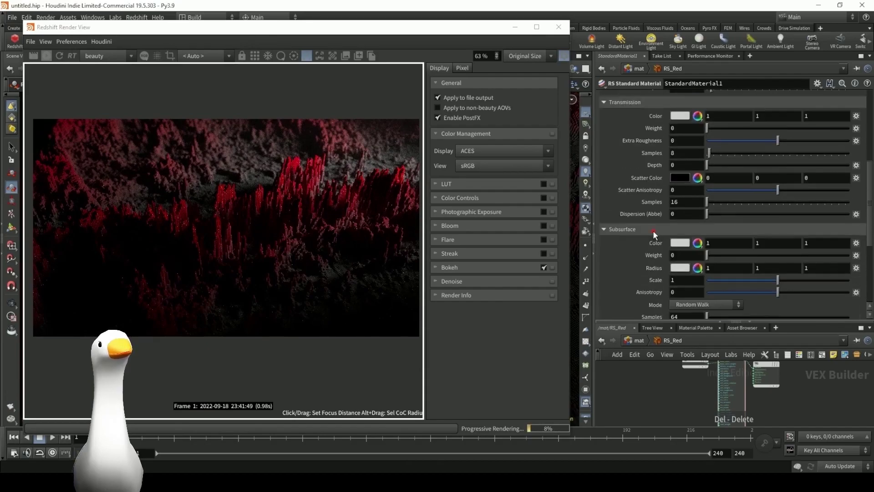
- Give the subsurface a dark red colour (0.5 0 0) and weight 0.166
{"action": "left_click_drag", "start_coordinate": [714, 256], "coordinate": [719, 255]}
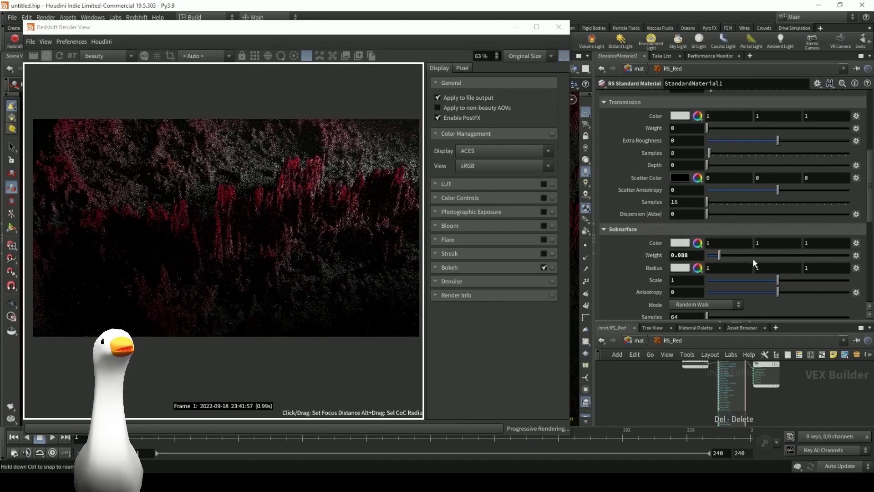
{"action": "left_click", "coordinate": [689, 244]}
{"action": "left_click", "coordinate": [595, 158]}
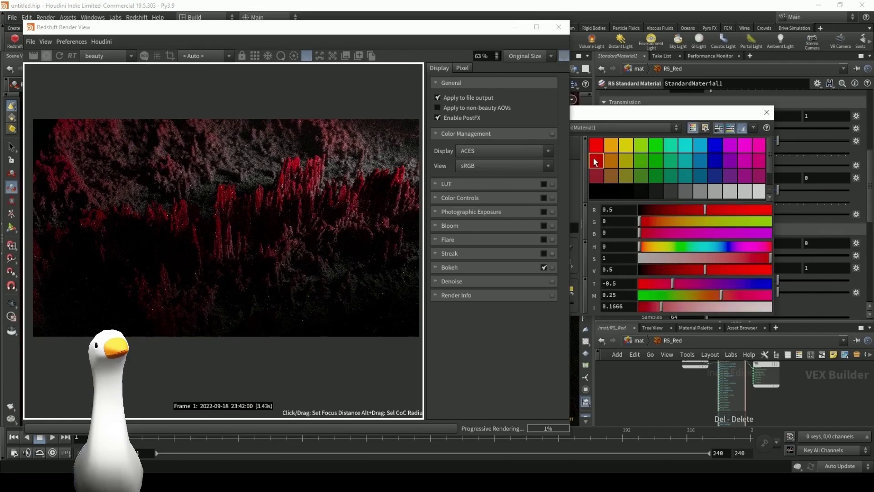
{"action": "left_click", "coordinate": [766, 112]}
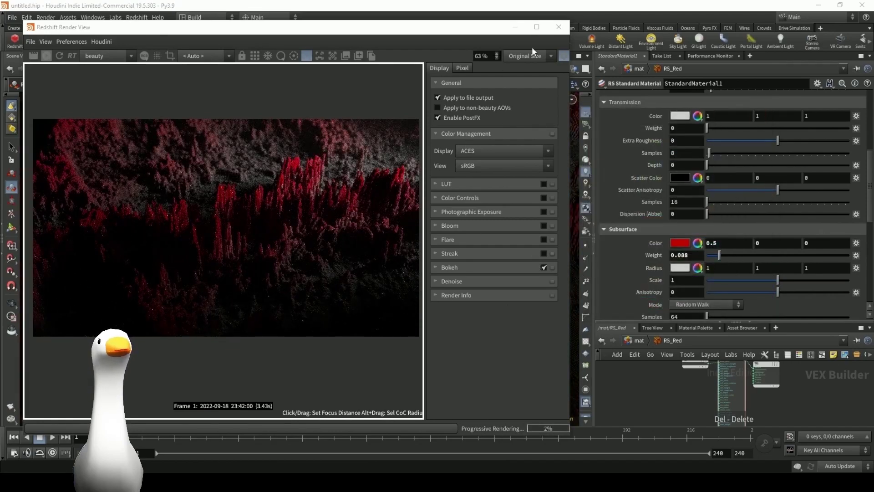
{"action": "left_click", "coordinate": [565, 55]}
{"action": "scroll", "coordinate": [426, 244], "scroll_direction": "up", "scroll_amount": 3}
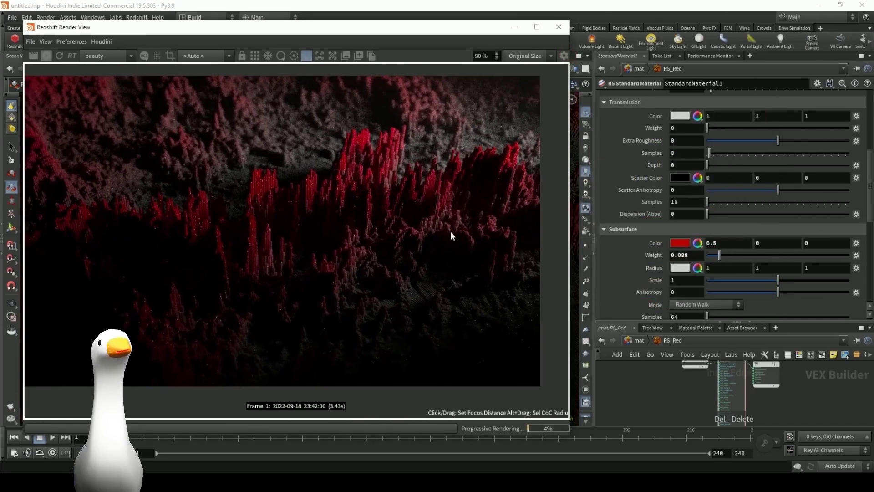
{"action": "left_click", "coordinate": [731, 256]}
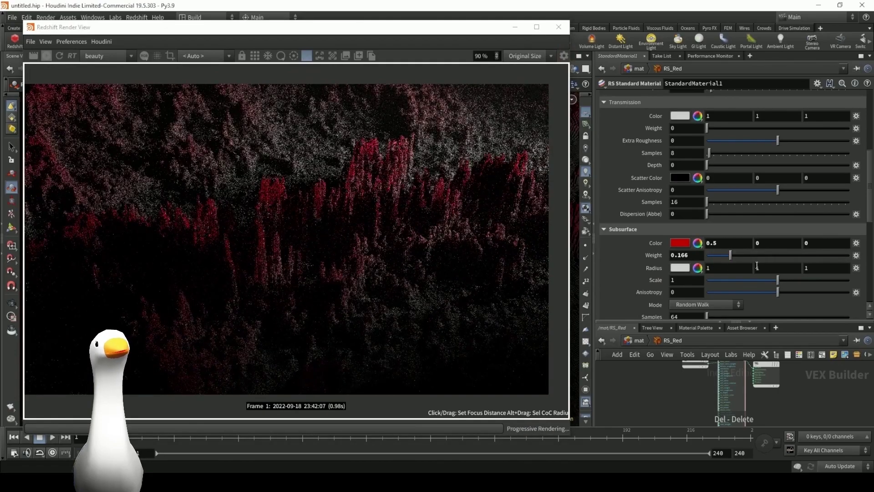
- Set the subsurface radius to dark red, weight to 0.216 and raise the scale
{"action": "left_click", "coordinate": [688, 271]}
{"action": "left_click", "coordinate": [597, 159]}
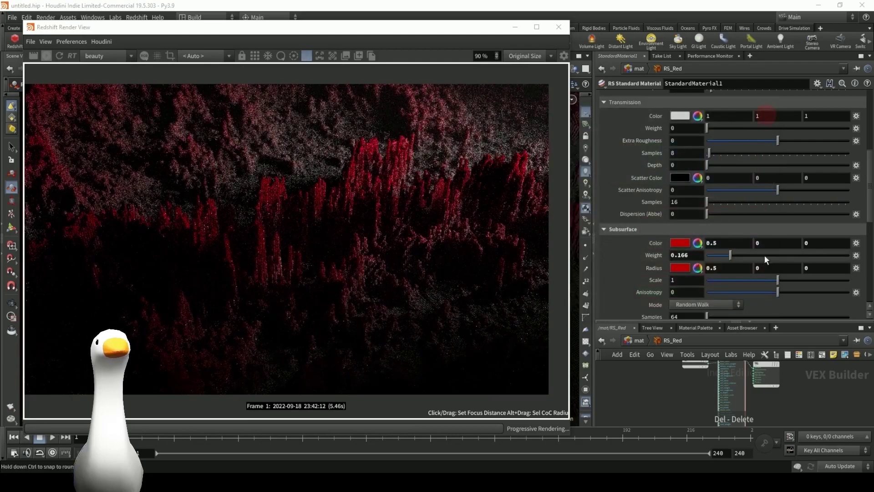
{"action": "left_click", "coordinate": [706, 279]}
{"action": "left_click_drag", "start_coordinate": [730, 255], "coordinate": [779, 248]}
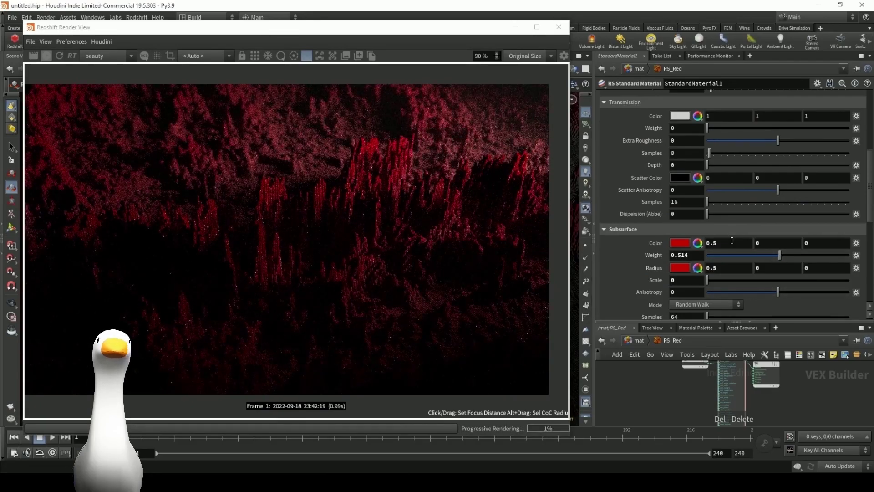
{"action": "left_click", "coordinate": [738, 255]}
{"action": "left_click", "coordinate": [712, 280]}
{"action": "left_click_drag", "start_coordinate": [712, 281], "coordinate": [738, 283]}
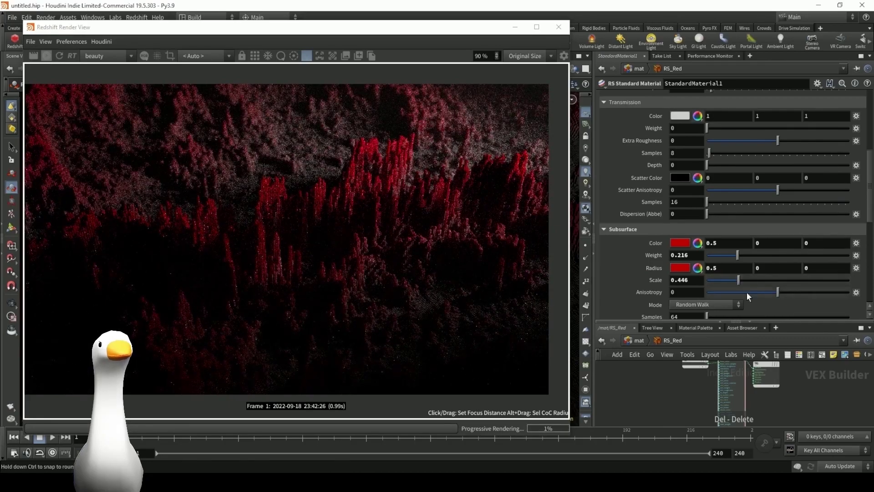
- Raise the Reflection Weight and set Sheen Weight to 0.209
{"action": "scroll", "coordinate": [647, 258], "scroll_direction": "up", "scroll_amount": 7}
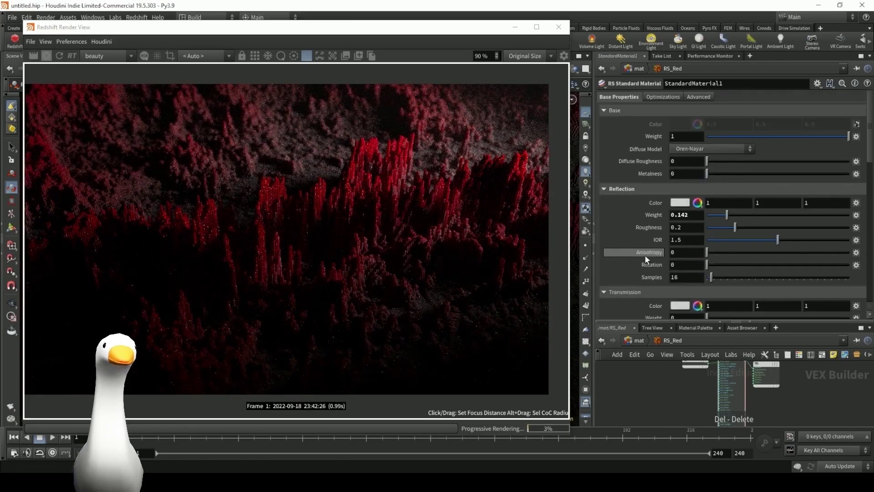
{"action": "left_click_drag", "start_coordinate": [727, 215], "coordinate": [746, 213]}
{"action": "scroll", "coordinate": [653, 256], "scroll_direction": "down", "scroll_amount": 4}
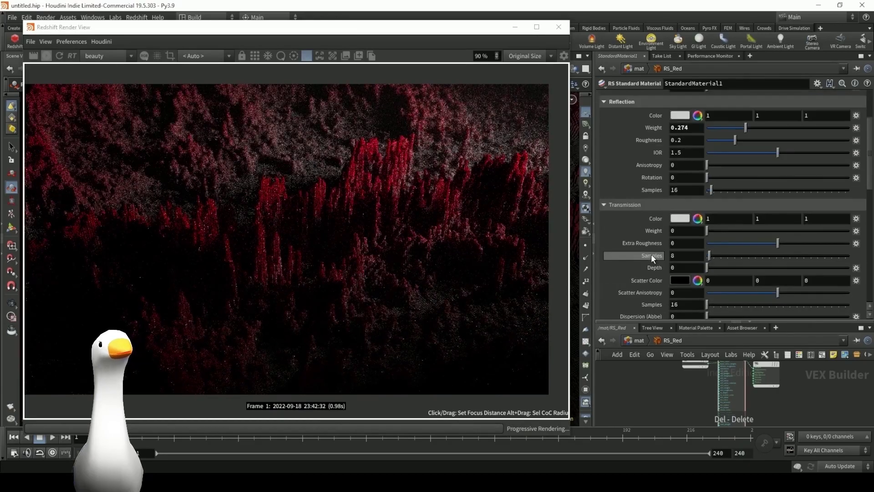
{"action": "scroll", "coordinate": [652, 255], "scroll_direction": "down", "scroll_amount": 5}
{"action": "left_click_drag", "start_coordinate": [708, 261], "coordinate": [737, 262]}
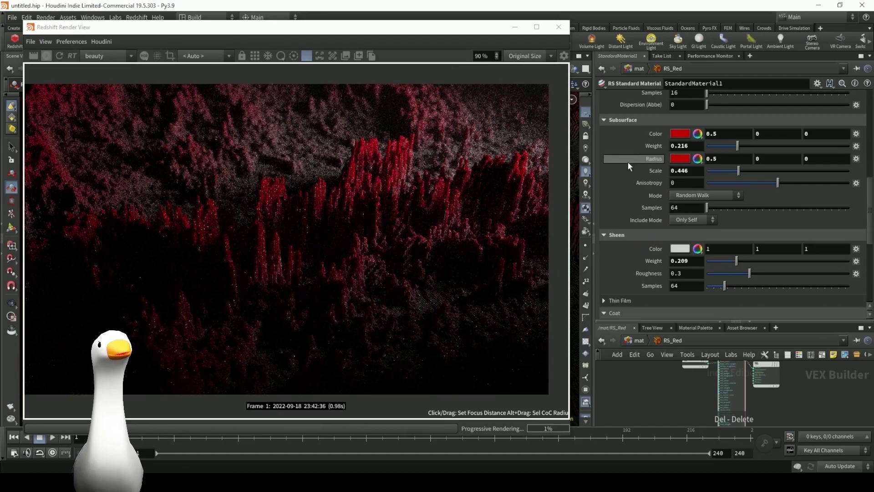
{"action": "left_click", "coordinate": [564, 55]}
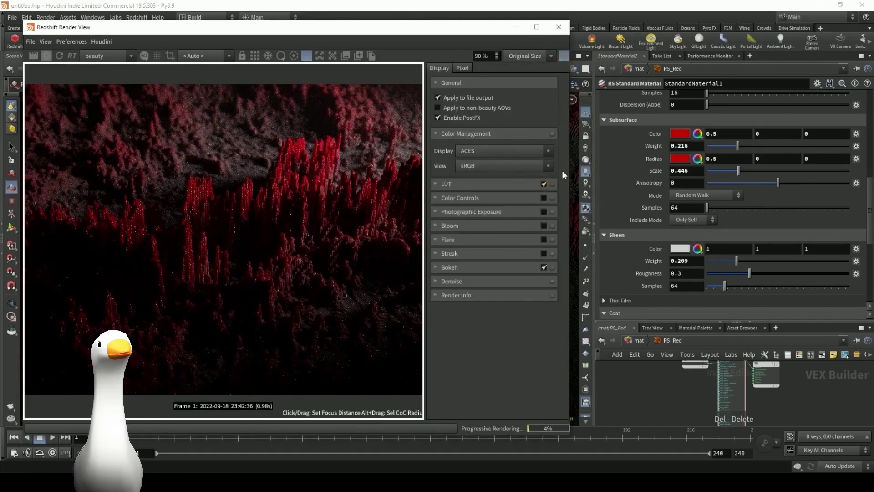
- Try several film LUT files and settle on AgfaColor_Ultra_050 at strength 1.000
{"action": "left_click_drag", "start_coordinate": [569, 169], "coordinate": [858, 173]}
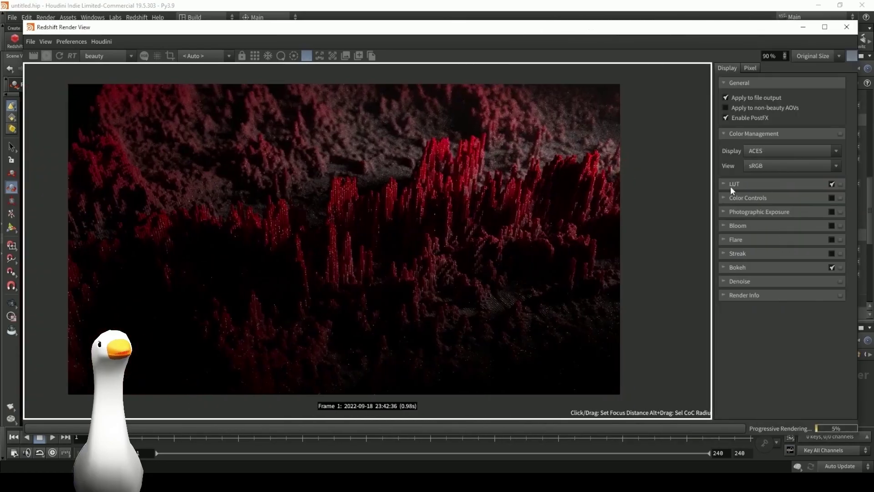
{"action": "left_click", "coordinate": [730, 186]}
{"action": "left_click", "coordinate": [833, 215]}
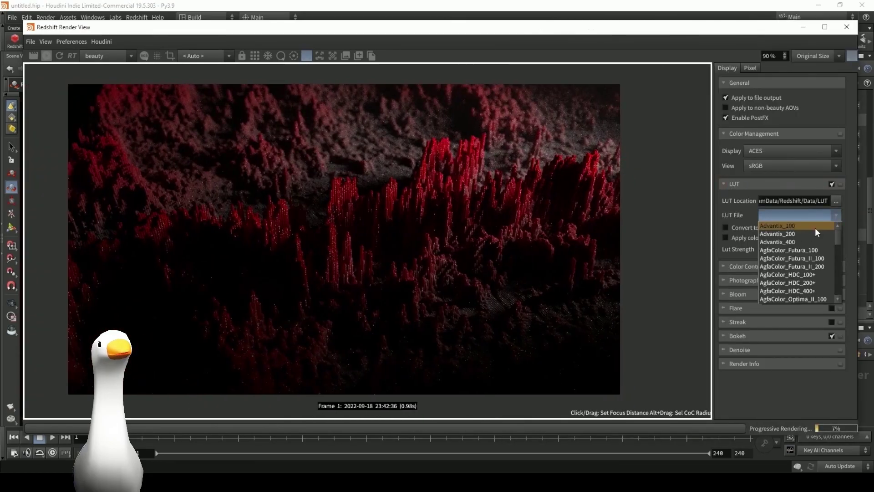
{"action": "left_click", "coordinate": [816, 226]}
{"action": "left_click", "coordinate": [802, 215]}
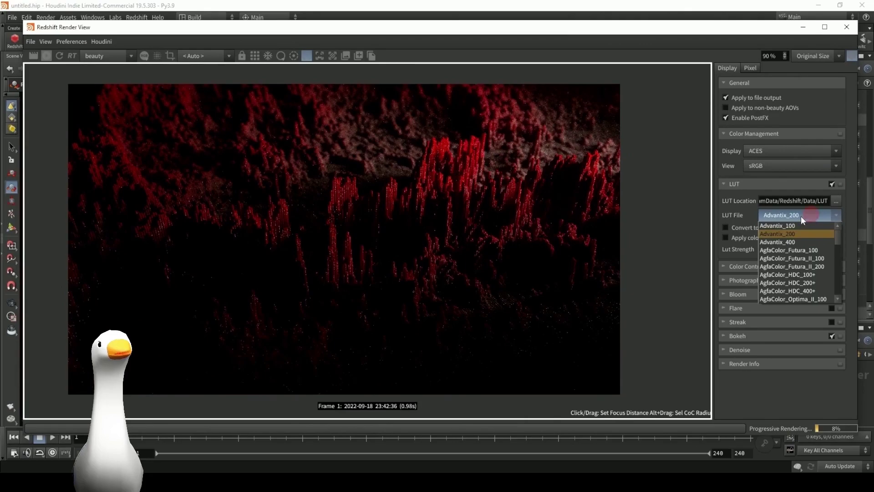
{"action": "left_click", "coordinate": [747, 219]}
{"action": "left_click", "coordinate": [778, 220]}
{"action": "left_click", "coordinate": [787, 231]}
{"action": "key", "text": "Down"}
{"action": "key", "text": "Down"}
{"action": "key", "text": "Down"}
{"action": "key", "text": "Up"}
{"action": "key", "text": "Down"}
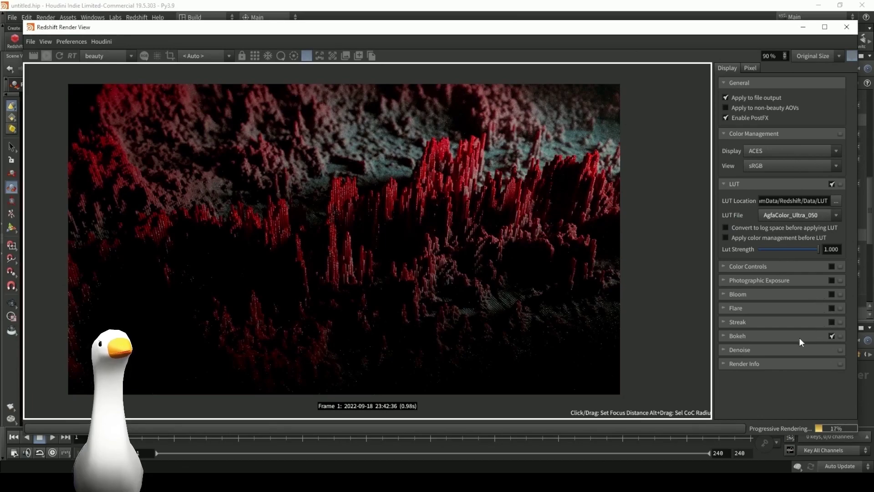
- Enable bloom with threshold 0.200 and intensity about 0.679, then close the render view
{"action": "left_click", "coordinate": [832, 294]}
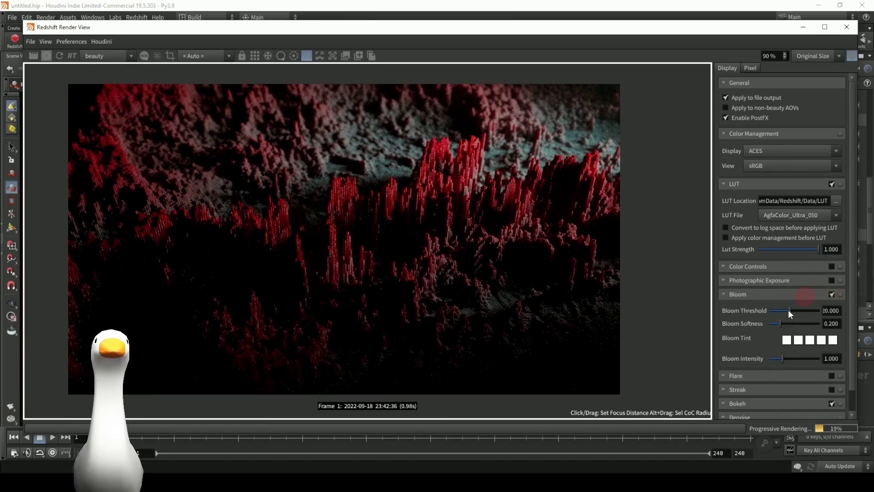
{"action": "mouse_move", "coordinate": [767, 311]}
{"action": "left_mouse_down"}
{"action": "mouse_move", "coordinate": [796, 323]}
{"action": "mouse_move", "coordinate": [769, 308]}
{"action": "left_mouse_up"}
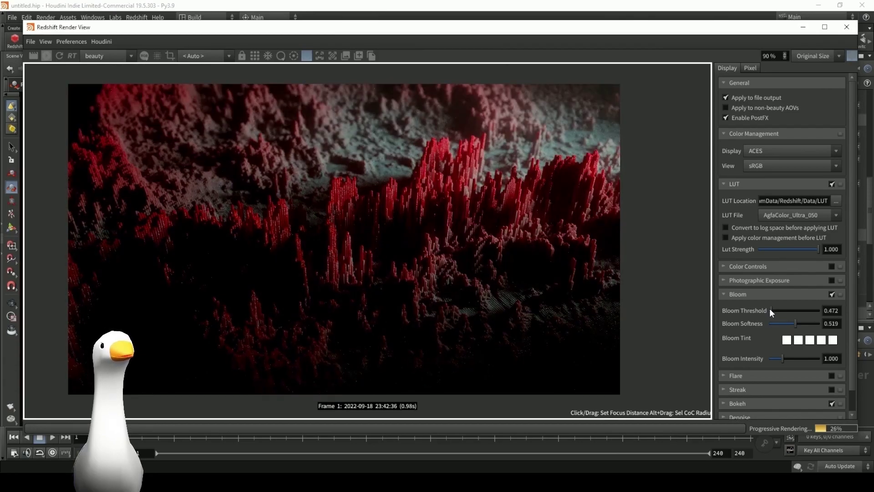
{"action": "double_click", "coordinate": [831, 311]}
{"action": "type", "text": "0.472"}
{"action": "key", "text": "Return"}
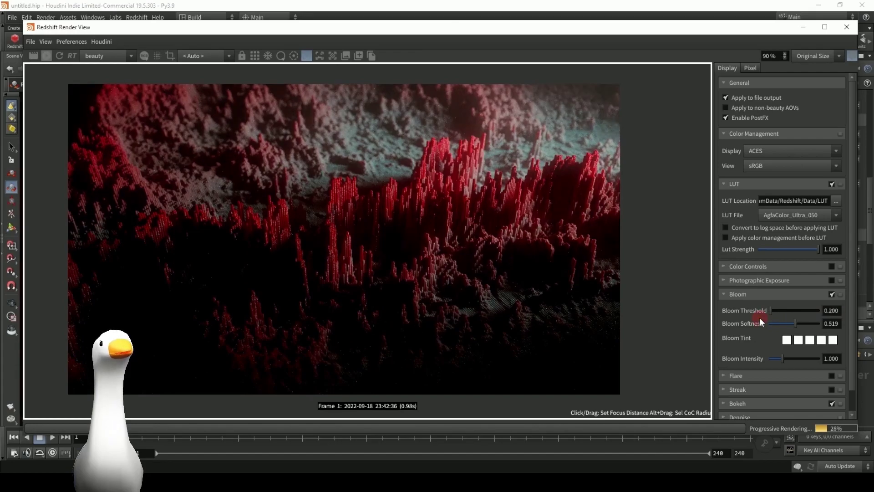
{"action": "mouse_move", "coordinate": [783, 359]}
{"action": "left_mouse_down"}
{"action": "mouse_move", "coordinate": [775, 362]}
{"action": "mouse_move", "coordinate": [807, 362]}
{"action": "mouse_move", "coordinate": [769, 362]}
{"action": "mouse_move", "coordinate": [777, 362]}
{"action": "left_mouse_up"}
{"action": "scroll", "coordinate": [750, 343], "scroll_direction": "down", "scroll_amount": 2}
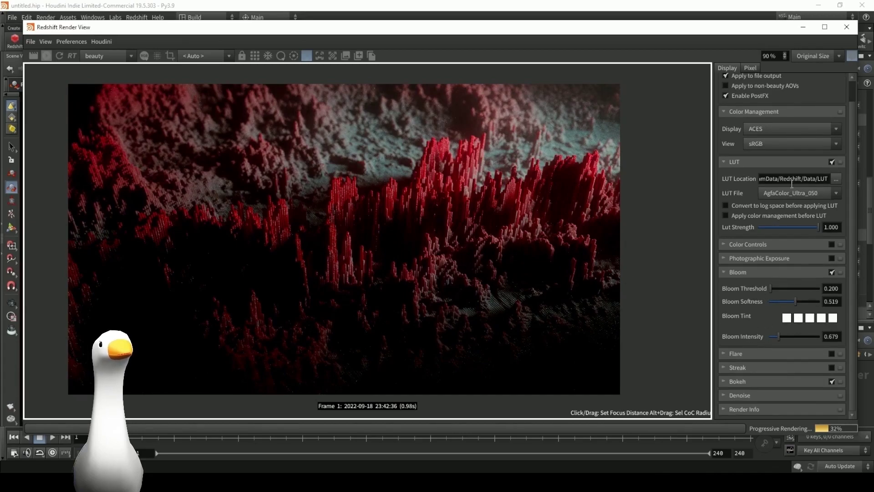
{"action": "left_click", "coordinate": [847, 27]}
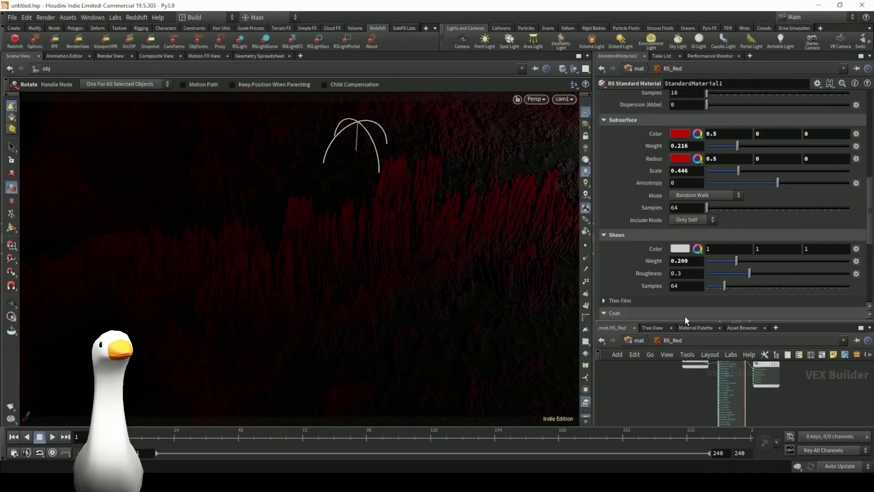
- Back at /obj, turn on the rslightdome1 dome light and reopen the Redshift render view
{"action": "left_click", "coordinate": [636, 341]}
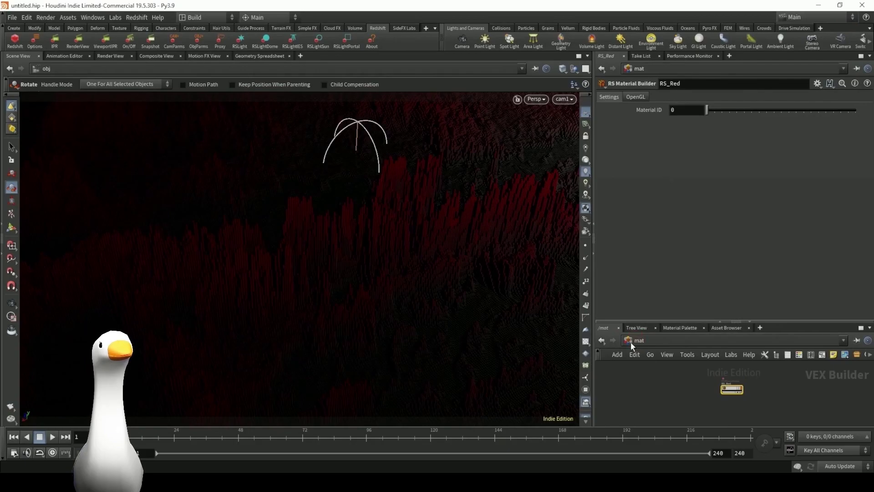
{"action": "left_click", "coordinate": [630, 342]}
{"action": "left_click", "coordinate": [674, 386]}
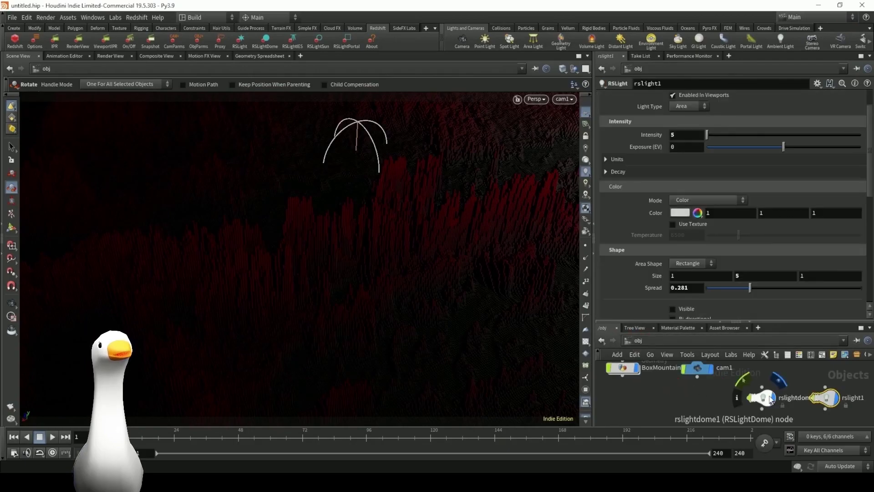
{"action": "left_click", "coordinate": [786, 399]}
{"action": "left_click", "coordinate": [673, 123]}
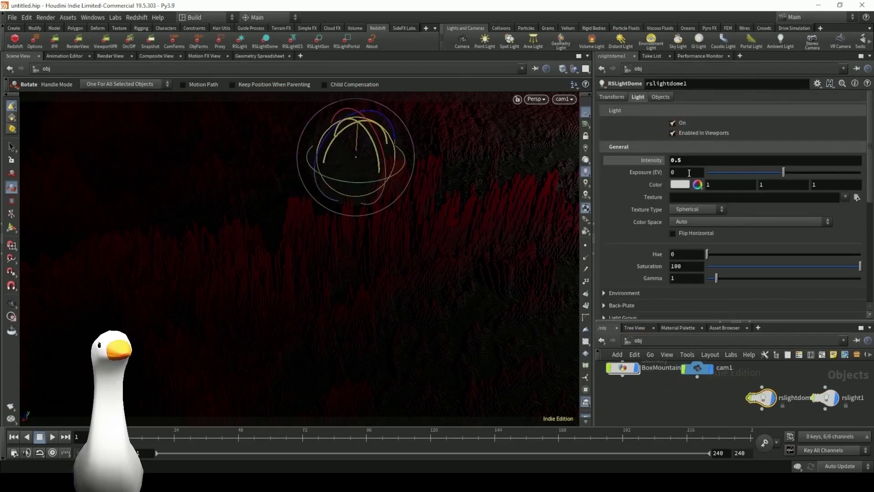
{"action": "left_click", "coordinate": [78, 41]}
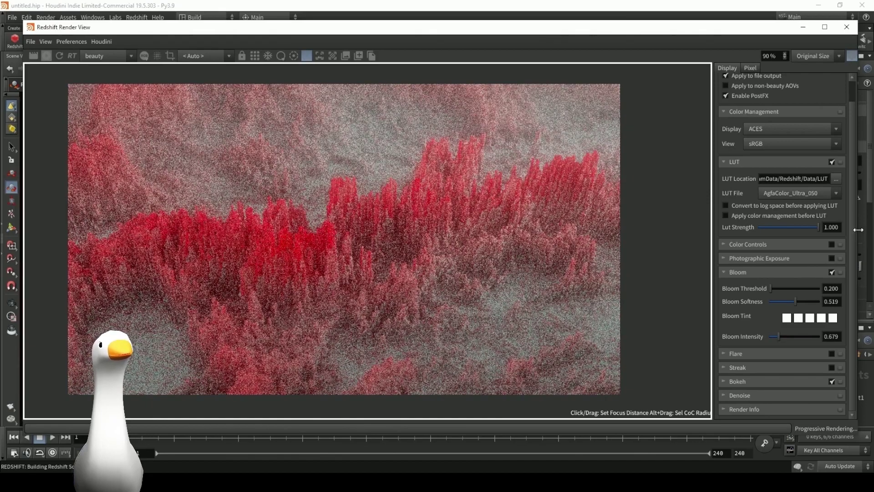
- Set the dome light intensity to 0.1
{"action": "left_click_drag", "start_coordinate": [856, 229], "coordinate": [660, 223]}
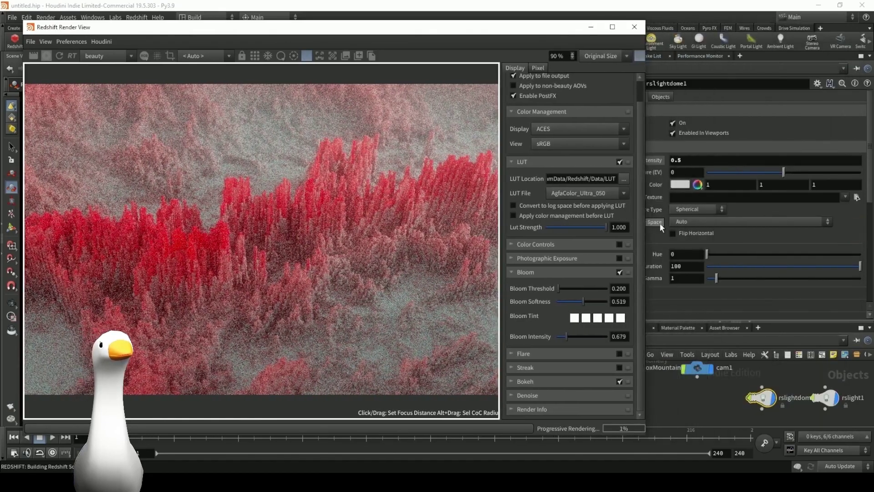
{"action": "double_click", "coordinate": [692, 160]}
{"action": "type", "text": "0.1"}
{"action": "key", "text": "Return"}
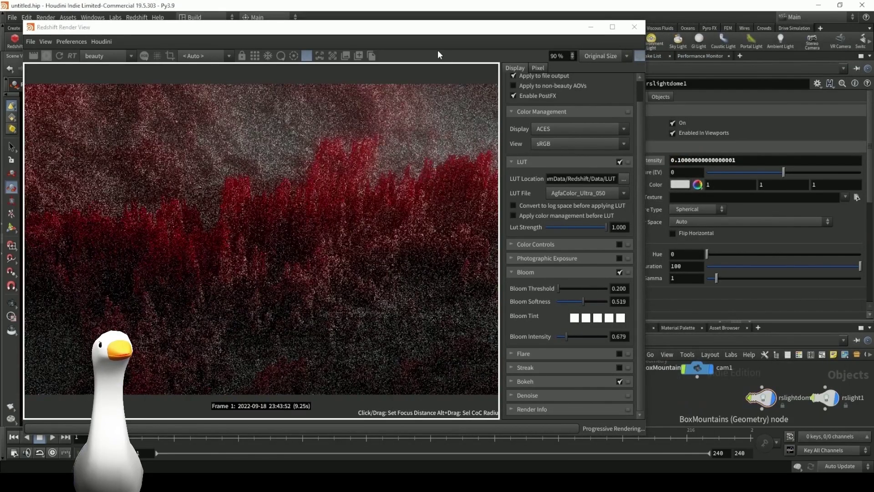
- Set the area light rslight1 Spread to 0.3 and Volume to 1
{"action": "left_click_drag", "start_coordinate": [437, 27], "coordinate": [484, 28]}
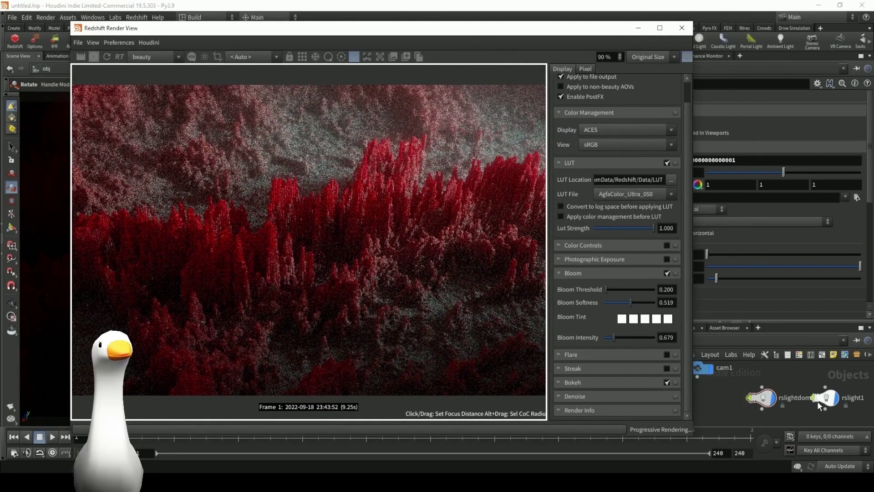
{"action": "left_click", "coordinate": [829, 396]}
{"action": "left_click_drag", "start_coordinate": [550, 30], "coordinate": [481, 31]}
{"action": "scroll", "coordinate": [709, 273], "scroll_direction": "down", "scroll_amount": 3}
{"action": "double_click", "coordinate": [687, 250]}
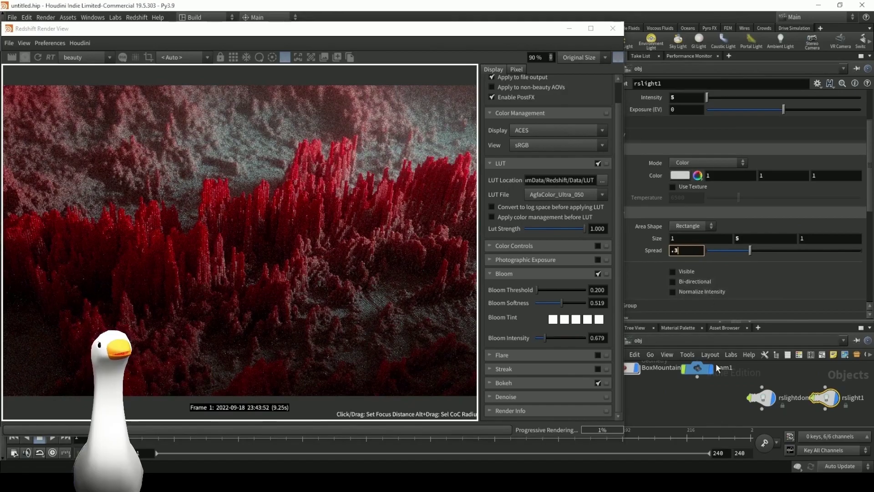
{"action": "type", "text": ".3"}
{"action": "key", "text": "Return"}
{"action": "scroll", "coordinate": [660, 287], "scroll_direction": "down", "scroll_amount": 10}
{"action": "scroll", "coordinate": [660, 291], "scroll_direction": "down", "scroll_amount": 8}
{"action": "left_click_drag", "start_coordinate": [623, 285], "coordinate": [571, 281]}
{"action": "double_click", "coordinate": [696, 270]}
{"action": "type", "text": "1"}
{"action": "left_click", "coordinate": [657, 398]}
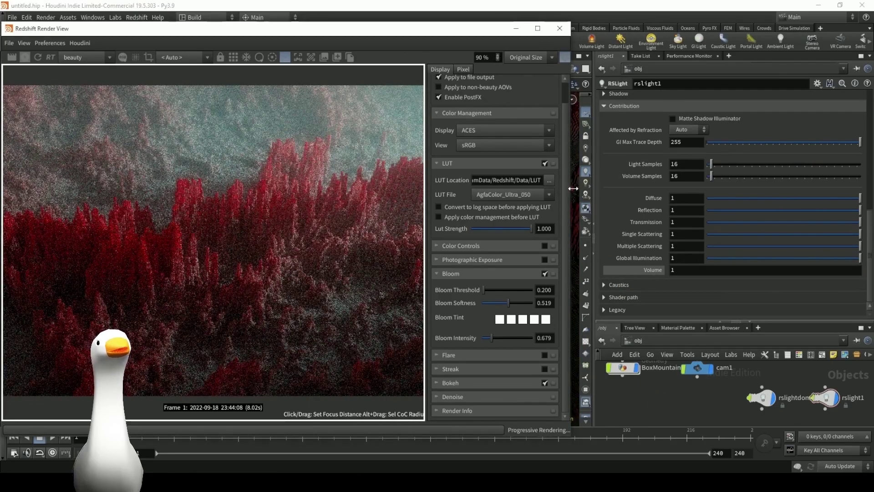
- Reduce the LUT strength to 0.357 and collapse the Bloom section
{"action": "left_click_drag", "start_coordinate": [573, 188], "coordinate": [813, 189]}
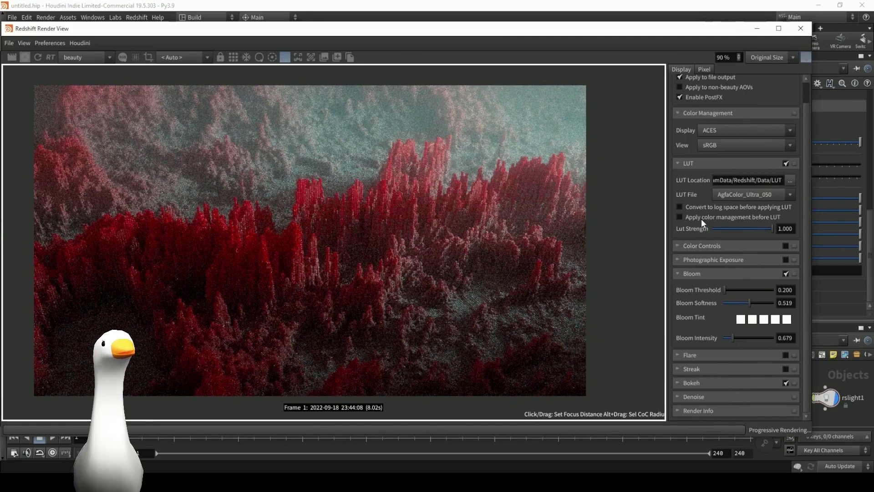
{"action": "mouse_move", "coordinate": [746, 228]}
{"action": "left_mouse_down"}
{"action": "mouse_move", "coordinate": [710, 226]}
{"action": "mouse_move", "coordinate": [737, 229]}
{"action": "left_mouse_up"}
{"action": "left_click", "coordinate": [709, 274]}
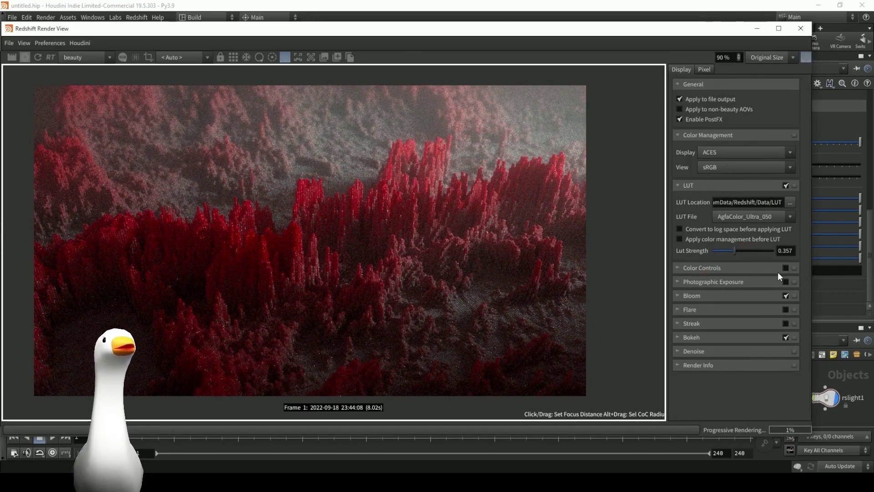
- Enable Color Controls and shape an S-curve on the RGB channel
{"action": "left_click", "coordinate": [755, 270]}
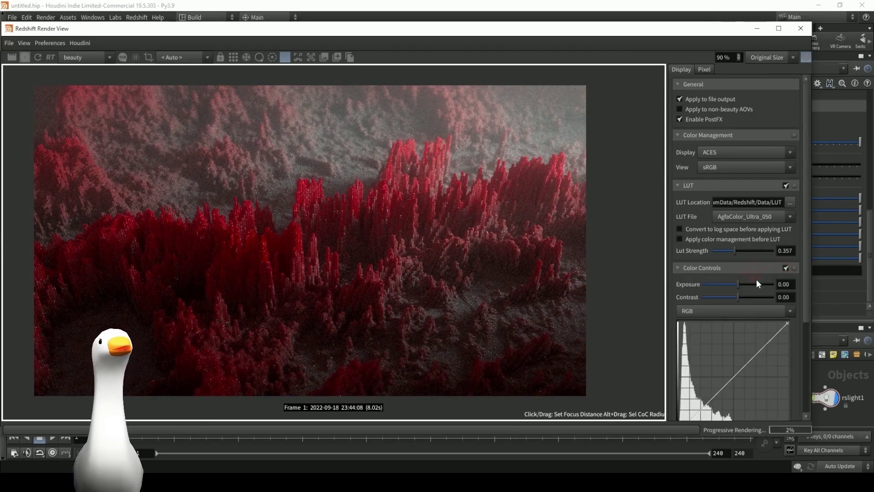
{"action": "left_click", "coordinate": [728, 311]}
{"action": "left_click", "coordinate": [721, 321]}
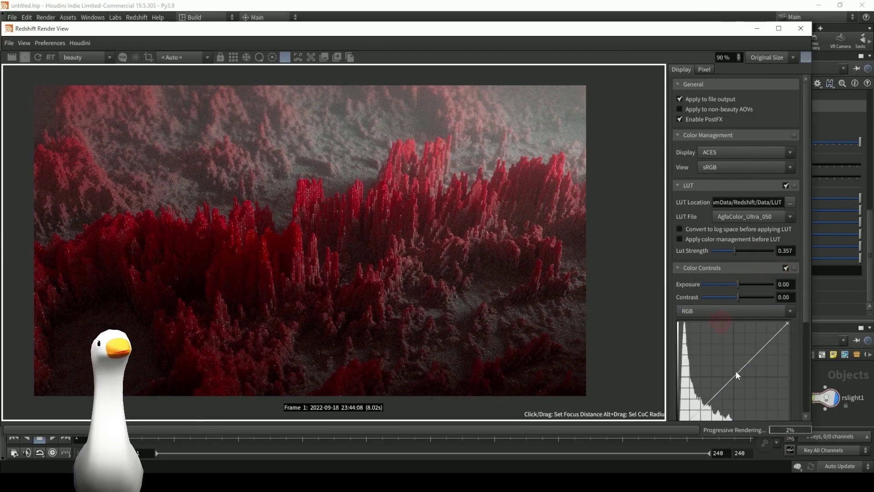
{"action": "left_click_drag", "start_coordinate": [726, 383], "coordinate": [727, 386]}
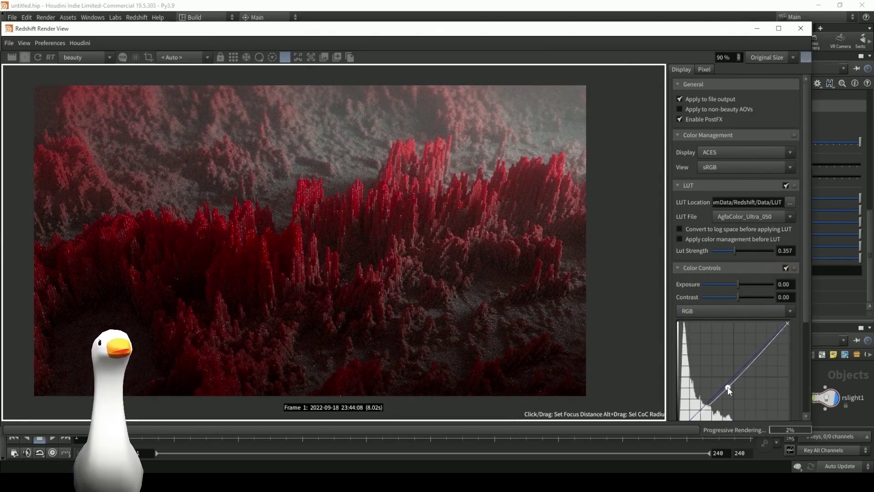
{"action": "left_click", "coordinate": [758, 352]}
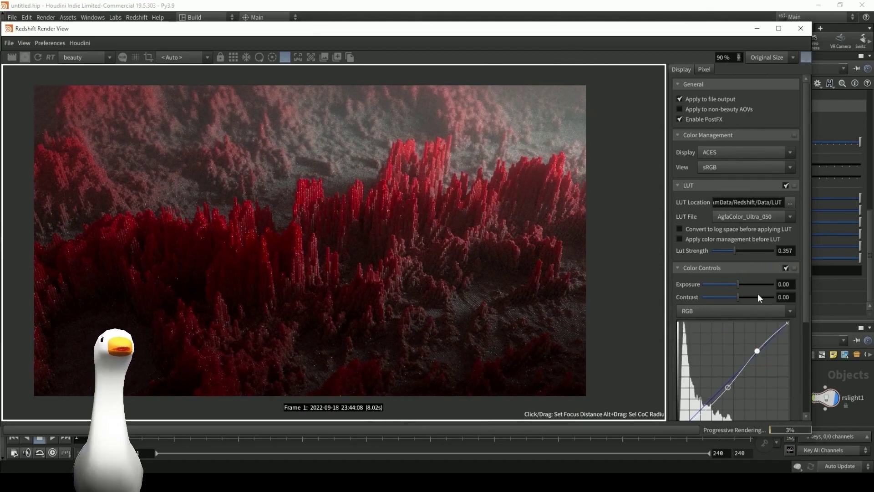
- Try contrast values of 0.1 and 0.01 and set Exposure to 0.20
{"action": "left_click", "coordinate": [786, 297]}
{"action": "type", "text": ".1"}
{"action": "key", "text": "Return"}
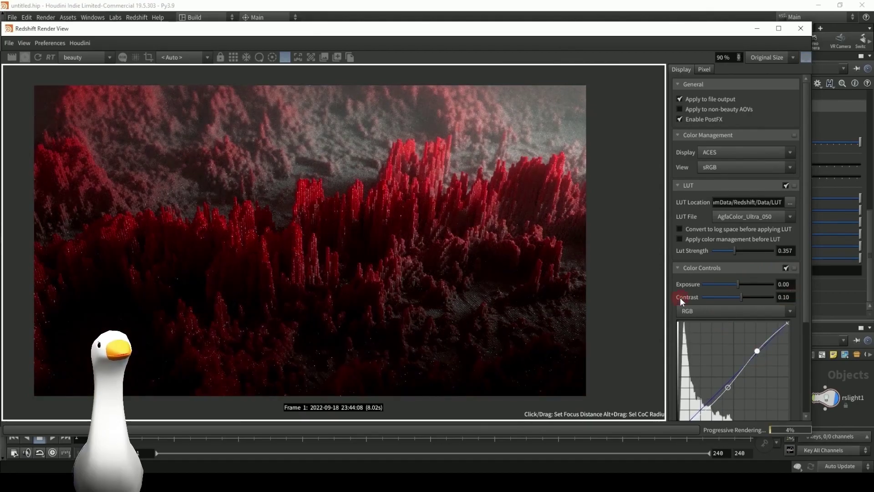
{"action": "double_click", "coordinate": [779, 296]}
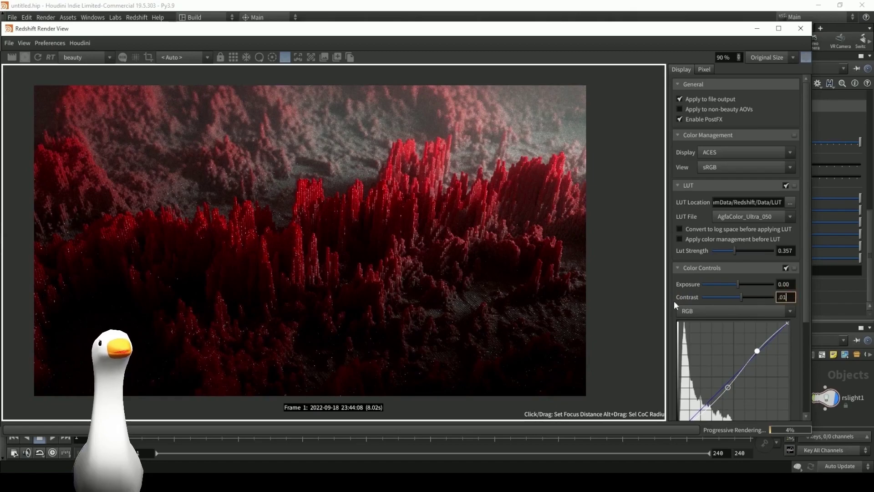
{"action": "key", "text": "Return"}
{"action": "double_click", "coordinate": [784, 284]}
{"action": "key", "text": "BackSpace"}
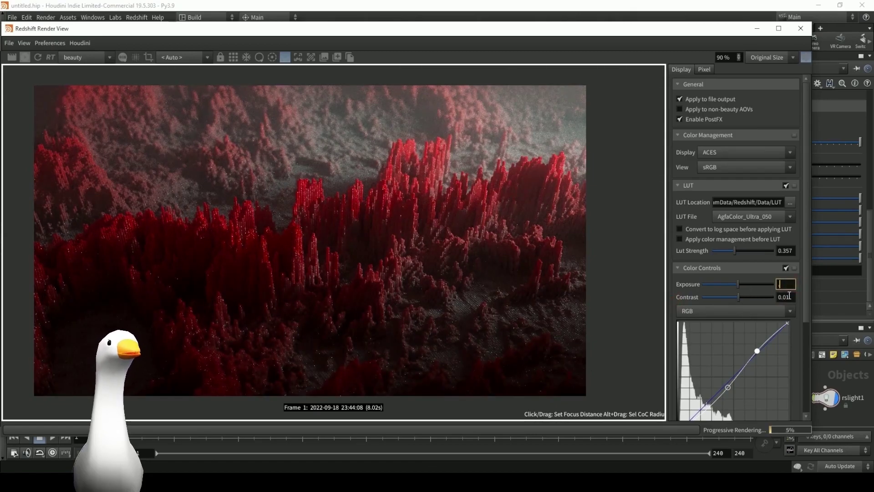
{"action": "key", "text": "Return"}
- Set Contrast to 0.02 and compare the grade with Color Controls toggled off and on
{"action": "double_click", "coordinate": [794, 297]}
{"action": "type", "text": ".2"}
{"action": "key", "text": "Return"}
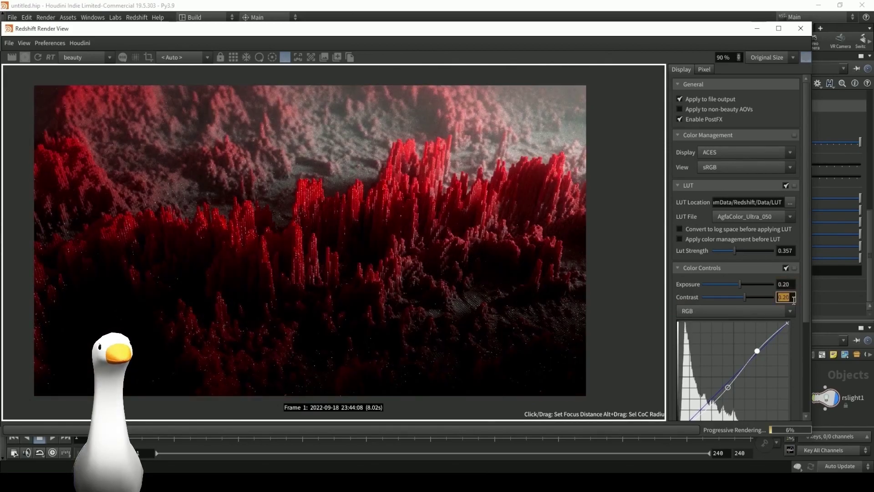
{"action": "type", "text": ".2"}
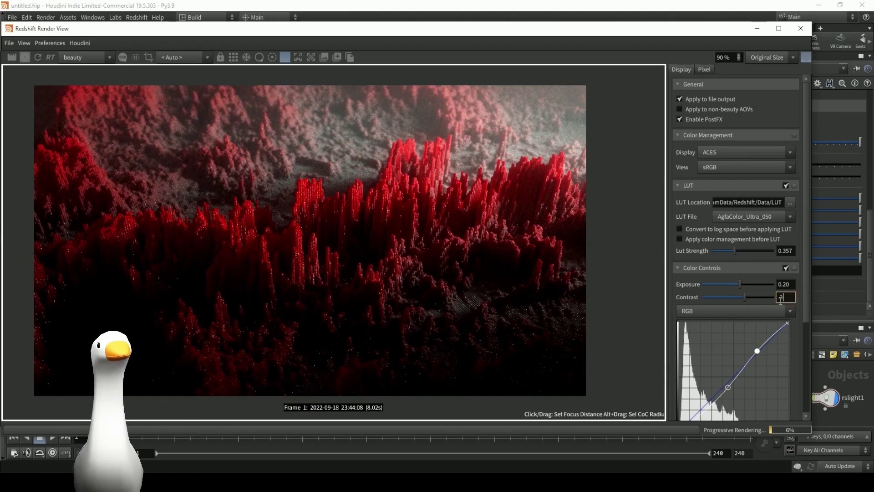
{"action": "key", "text": "Return"}
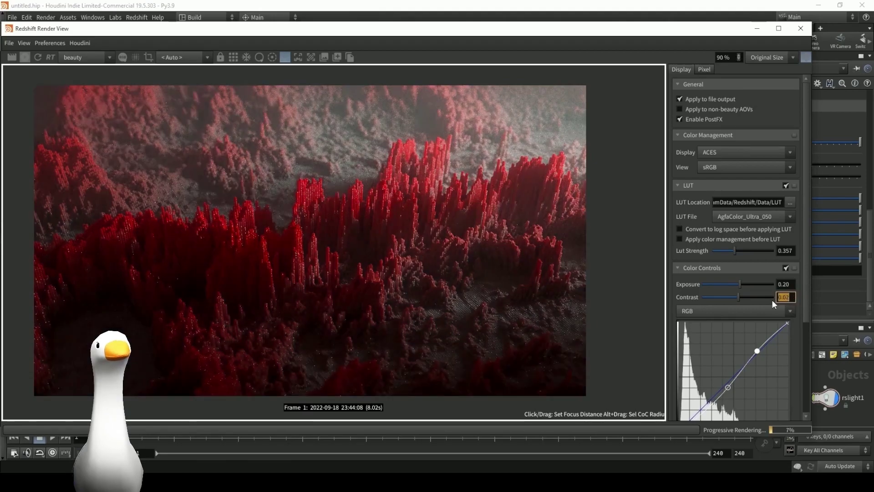
{"action": "left_click", "coordinate": [786, 268]}
{"action": "left_click", "coordinate": [786, 268]}
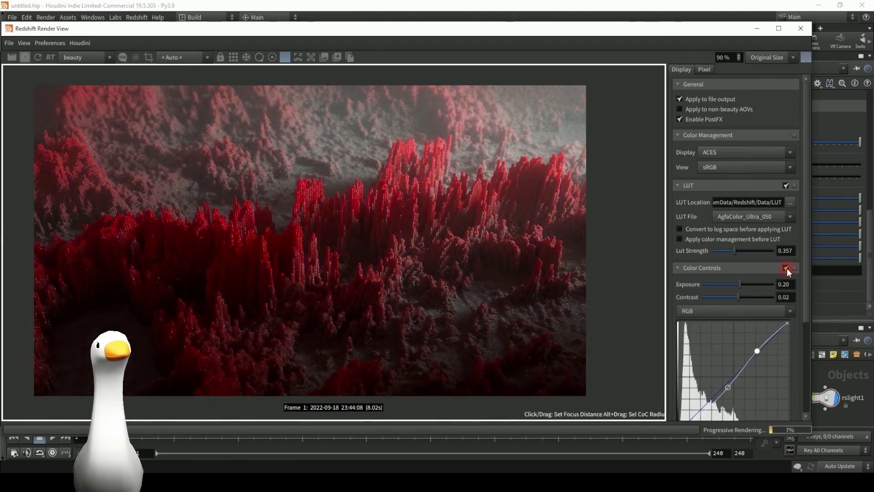
{"action": "left_click", "coordinate": [695, 271]}
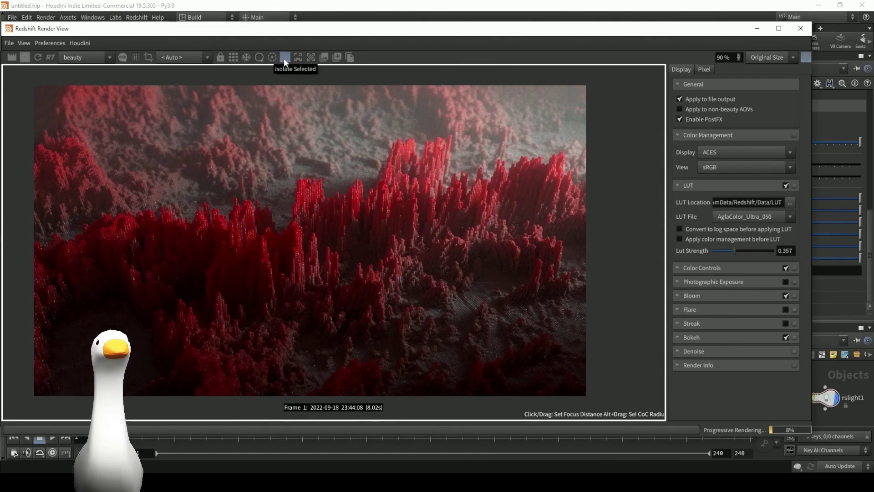
- Focus on the landscape, set cam1's CoC Radius to 0.1, and view the render full-screen
{"action": "left_click", "coordinate": [321, 260]}
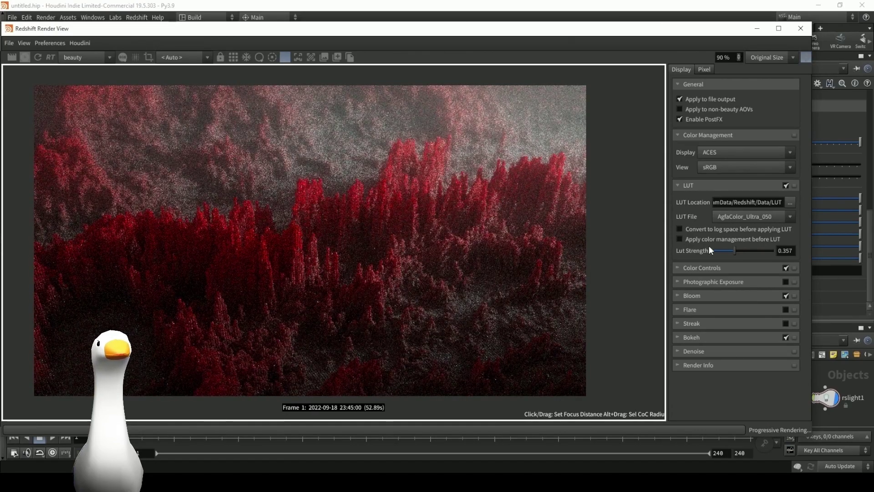
{"action": "left_click_drag", "start_coordinate": [812, 255], "coordinate": [592, 257]}
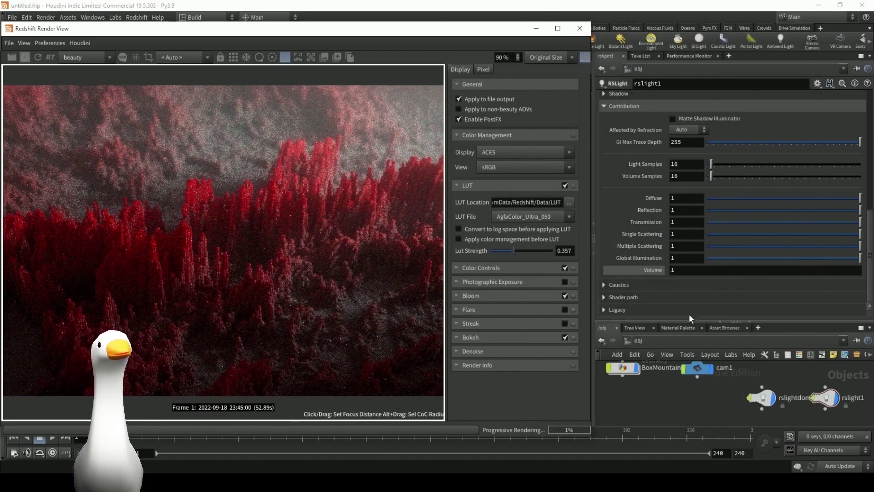
{"action": "left_click", "coordinate": [684, 366]}
{"action": "left_click", "coordinate": [685, 159]}
{"action": "key", "text": "Return"}
{"action": "left_click_drag", "start_coordinate": [492, 29], "coordinate": [606, 36]}
{"action": "left_click", "coordinate": [671, 34]}
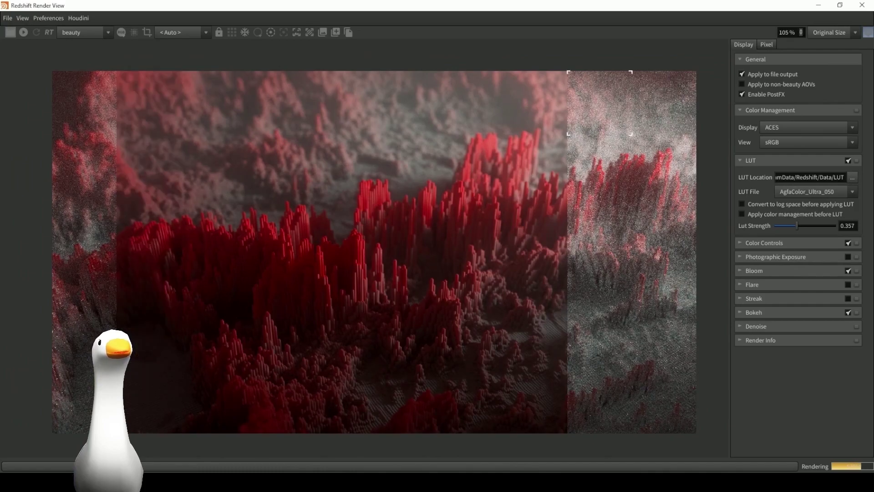
- Add a point on the Red curve, raise a Green curve point, then enter BoxMountains
{"action": "left_click", "coordinate": [764, 243]}
{"action": "left_click", "coordinate": [799, 218]}
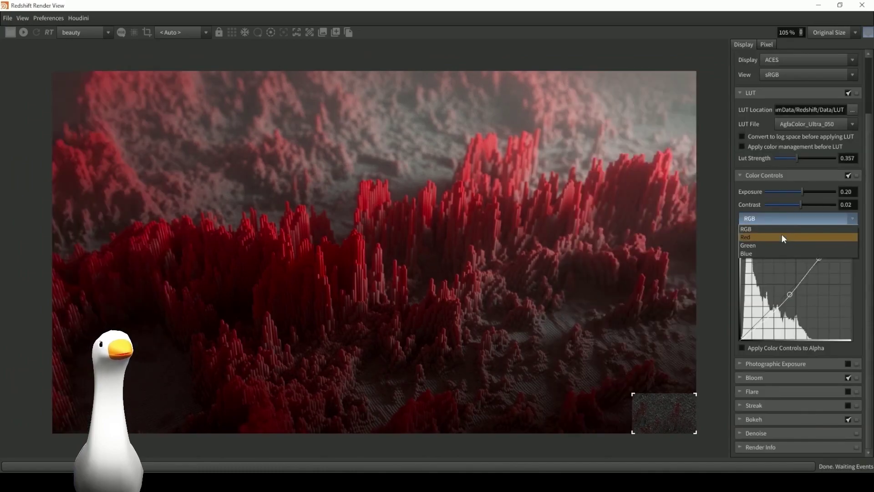
{"action": "left_click", "coordinate": [783, 234]}
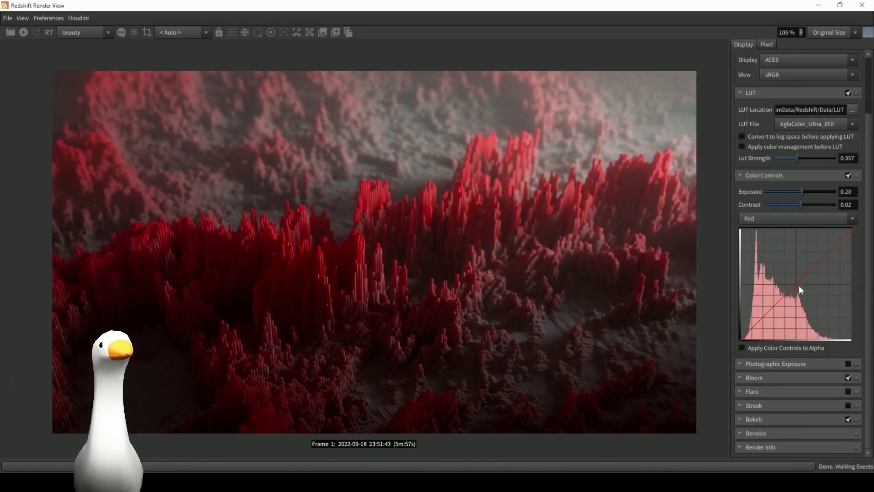
{"action": "left_click", "coordinate": [800, 286]}
{"action": "left_click", "coordinate": [780, 219]}
{"action": "left_click", "coordinate": [775, 243]}
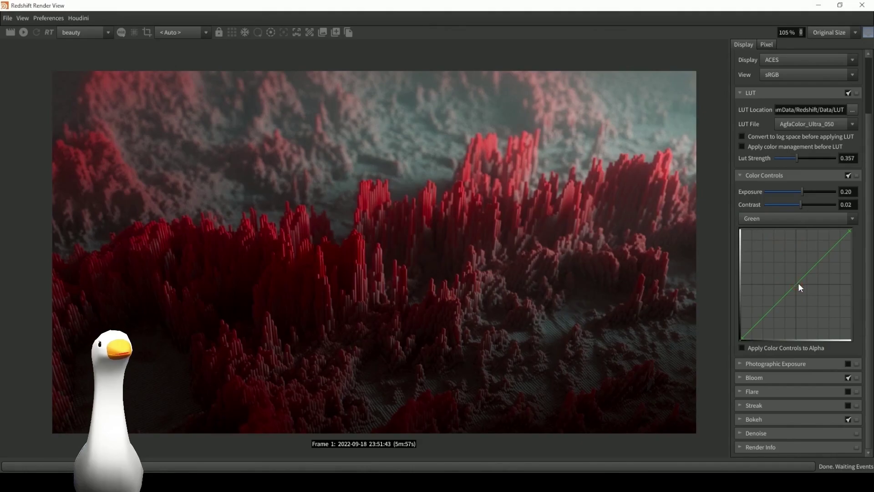
{"action": "left_click", "coordinate": [801, 283]}
{"action": "mouse_move", "coordinate": [802, 282]}
{"action": "left_mouse_down"}
{"action": "mouse_move", "coordinate": [807, 288]}
{"action": "mouse_move", "coordinate": [803, 280]}
{"action": "left_mouse_up"}
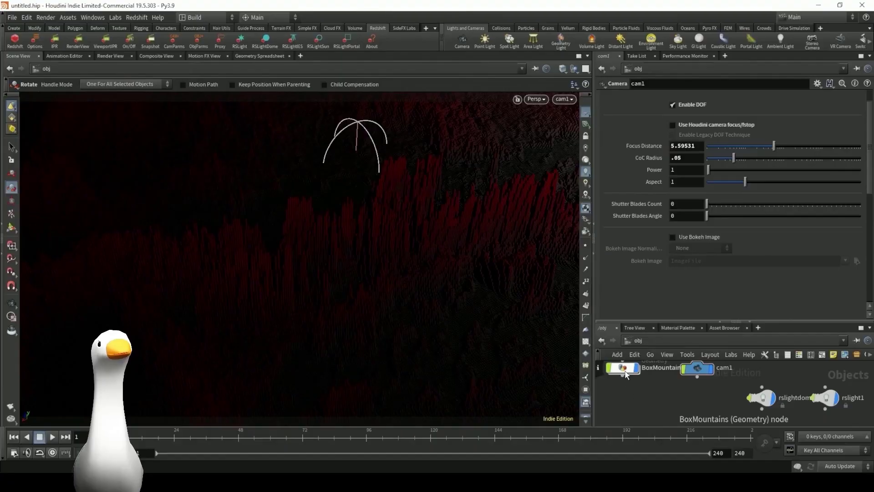
{"action": "double_click", "coordinate": [625, 374]}
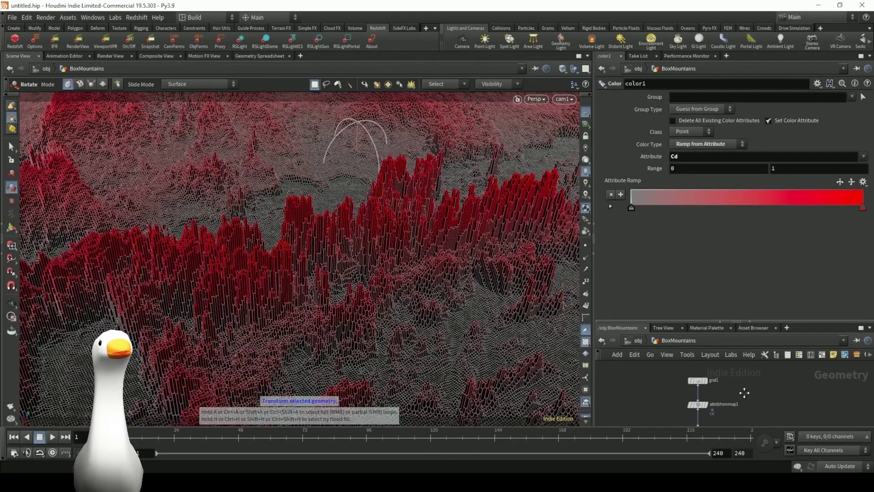
- Replace attribfrommap1's Texture Map with a different image from the Choose Image dialog
{"action": "scroll", "coordinate": [747, 392], "scroll_direction": "up", "scroll_amount": 2}
{"action": "left_click", "coordinate": [726, 414]}
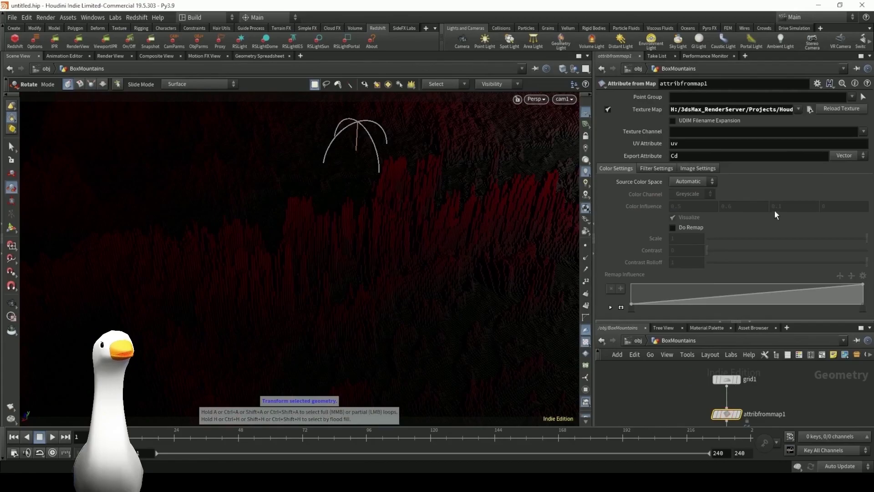
{"action": "left_click", "coordinate": [811, 109]}
{"action": "double_click", "coordinate": [686, 68]}
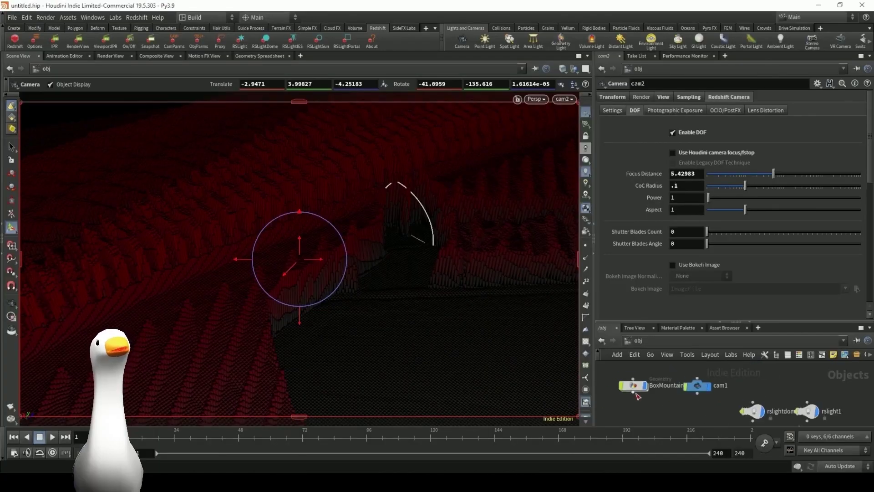
- Inside BoxMountains, try grid1 Rows values of 100, then 25
{"action": "double_click", "coordinate": [633, 386]}
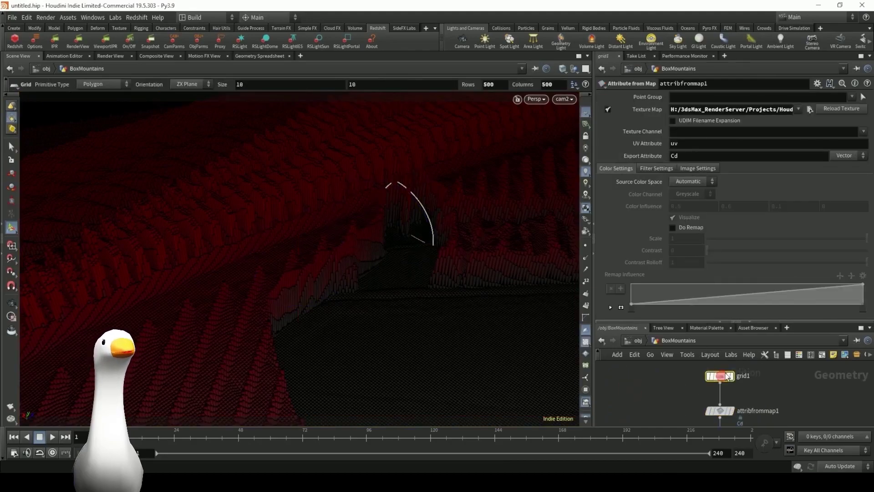
{"action": "double_click", "coordinate": [679, 170]}
{"action": "type", "text": "100"}
{"action": "key", "text": "Return"}
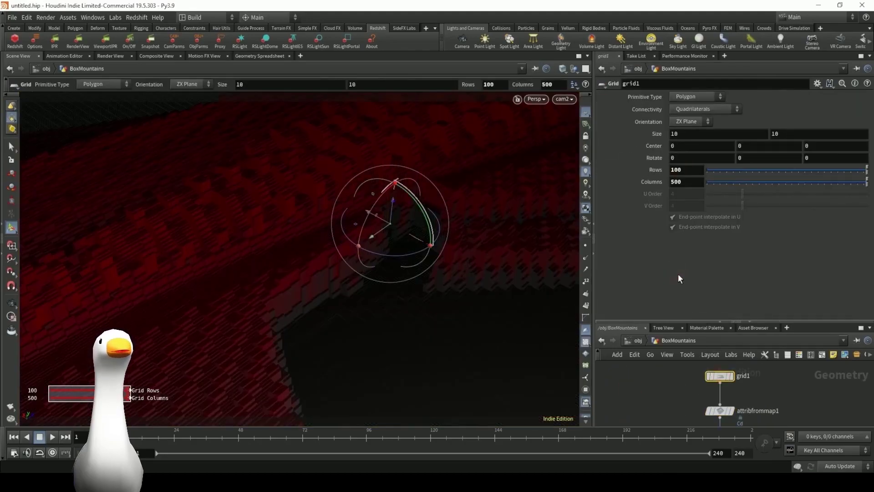
{"action": "double_click", "coordinate": [683, 169]}
{"action": "type", "text": "25"}
{"action": "key", "text": "Return"}
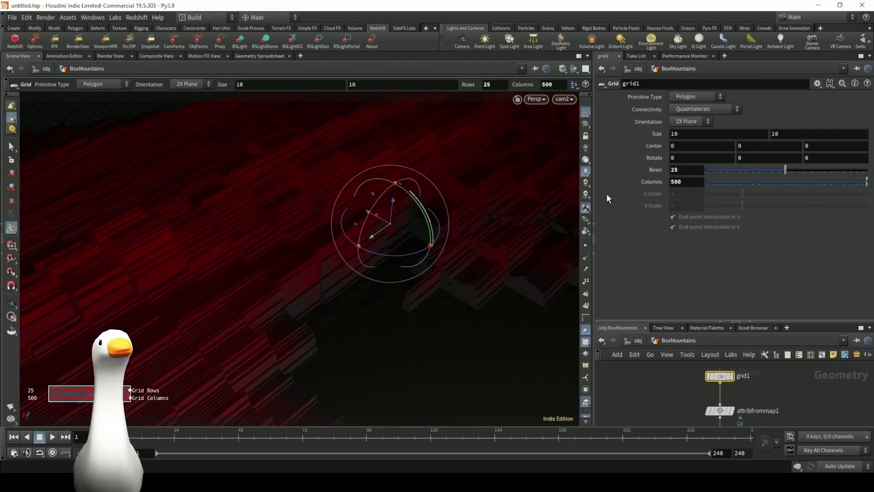
- Look through cam1 and orbit around the red terrain at object level
{"action": "left_click", "coordinate": [564, 99]}
{"action": "left_click", "coordinate": [576, 154]}
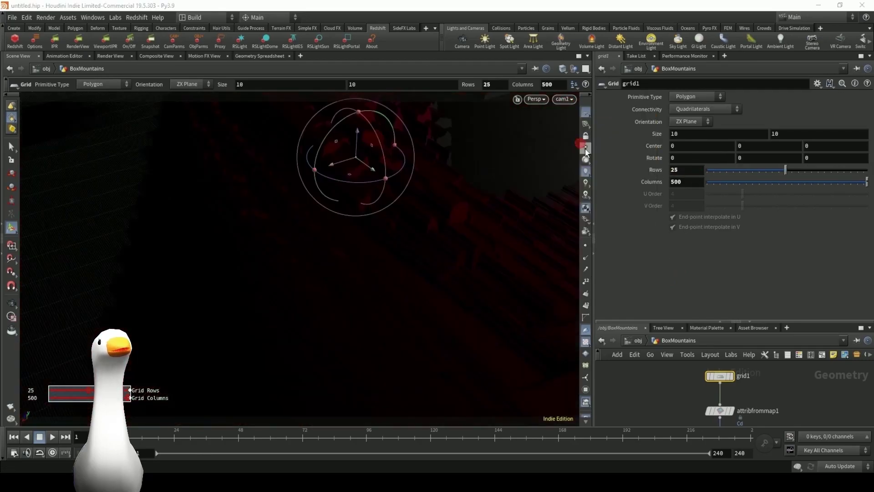
{"action": "key", "text": "Delete"}
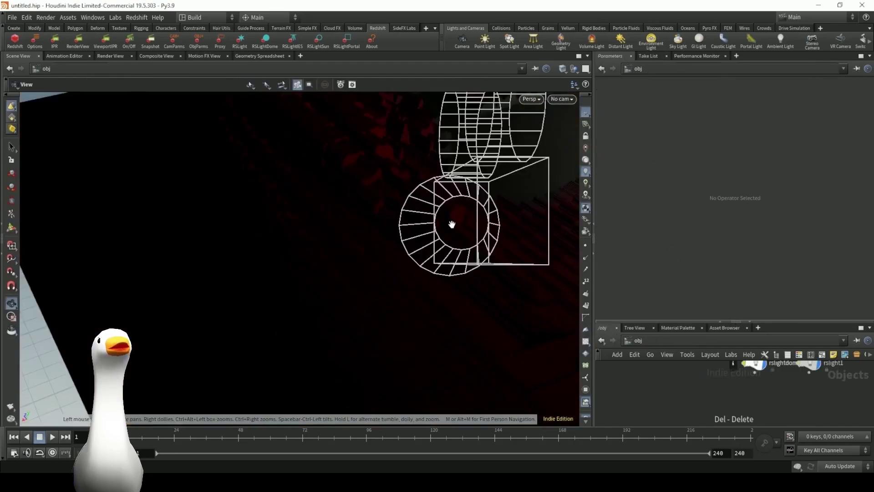
{"action": "scroll", "coordinate": [486, 241], "scroll_direction": "down", "scroll_amount": 5}
{"action": "left_click_drag", "start_coordinate": [486, 241], "coordinate": [377, 268]}
- Back in grid1, try Rows 5 and 4, then set Rows to 500
{"action": "key", "text": "ctrl+z"}
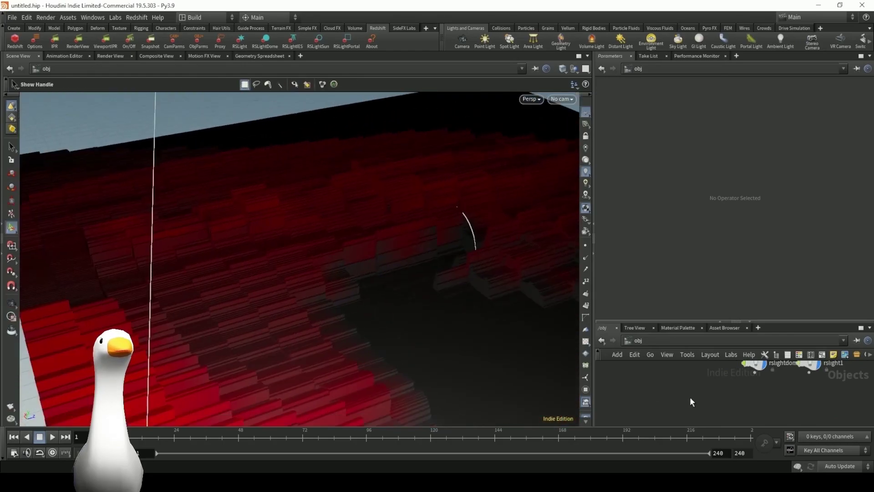
{"action": "key", "text": "Return"}
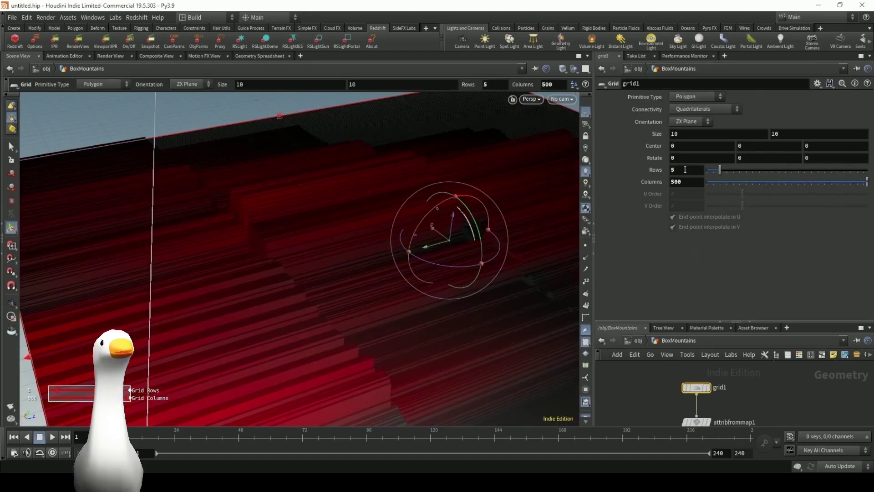
{"action": "left_click_drag", "start_coordinate": [720, 169], "coordinate": [726, 169]}
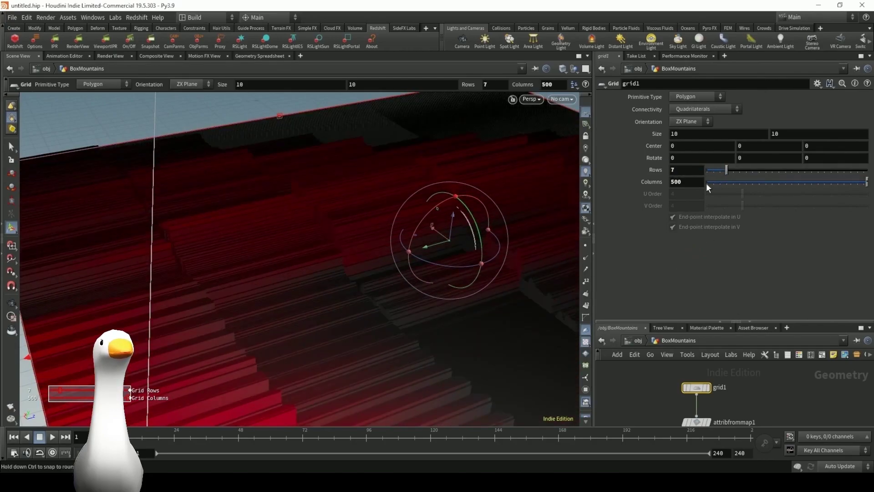
{"action": "left_click", "coordinate": [682, 169]}
{"action": "type", "text": "500"}
{"action": "key", "text": "Return"}
- Try grid1 Columns values of 2, then 5
{"action": "left_click", "coordinate": [694, 181]}
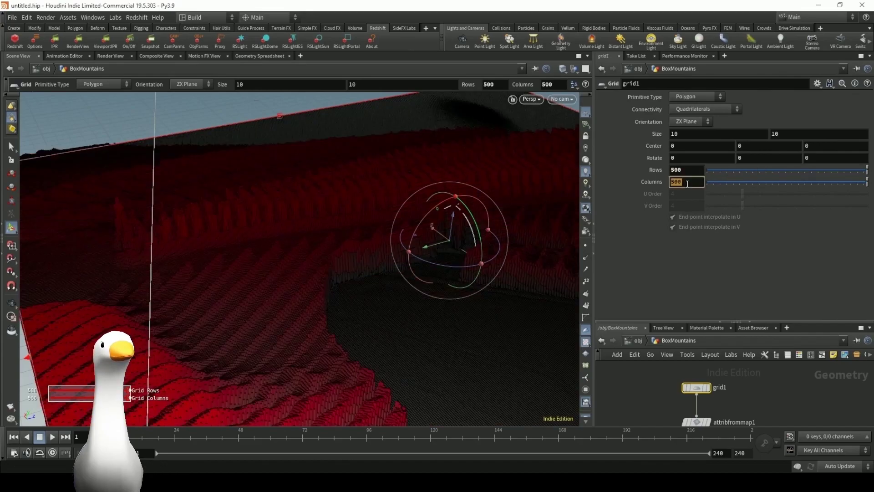
{"action": "key", "text": "BackSpace"}
{"action": "key", "text": "BackSpace"}
{"action": "key", "text": "BackSpace"}
{"action": "type", "text": "2"}
{"action": "key", "text": "Return"}
{"action": "left_click", "coordinate": [678, 182]}
{"action": "type", "text": "5"}
{"action": "key", "text": "Return"}
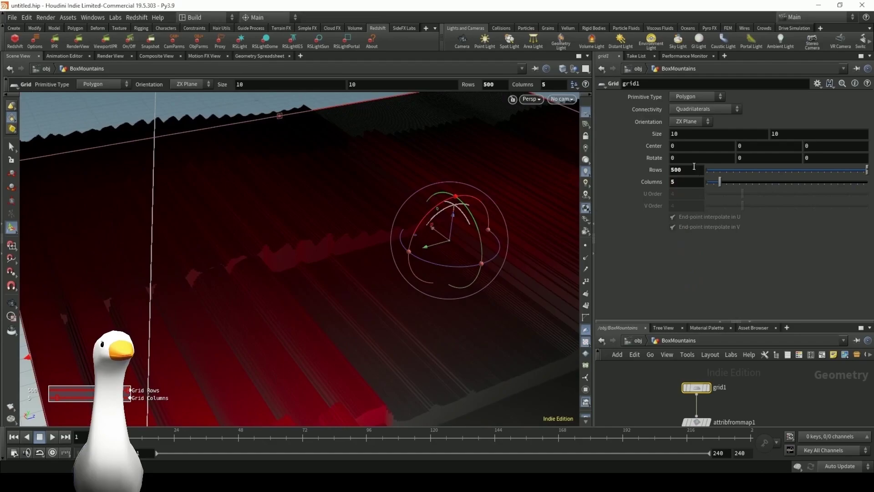
- View through cam1 and raise grid1 Columns to 10, then 15
{"action": "left_click", "coordinate": [562, 99]}
{"action": "left_click", "coordinate": [581, 138]}
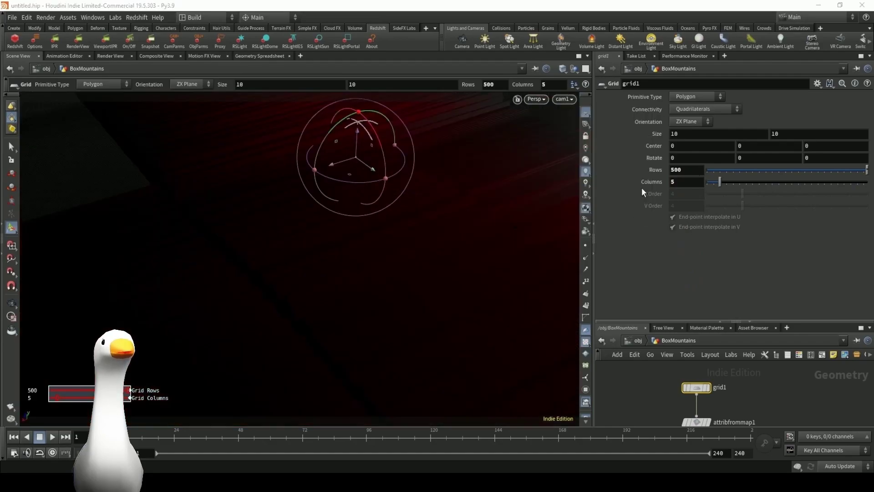
{"action": "left_click", "coordinate": [685, 183]}
{"action": "type", "text": "10"}
{"action": "key", "text": "Return"}
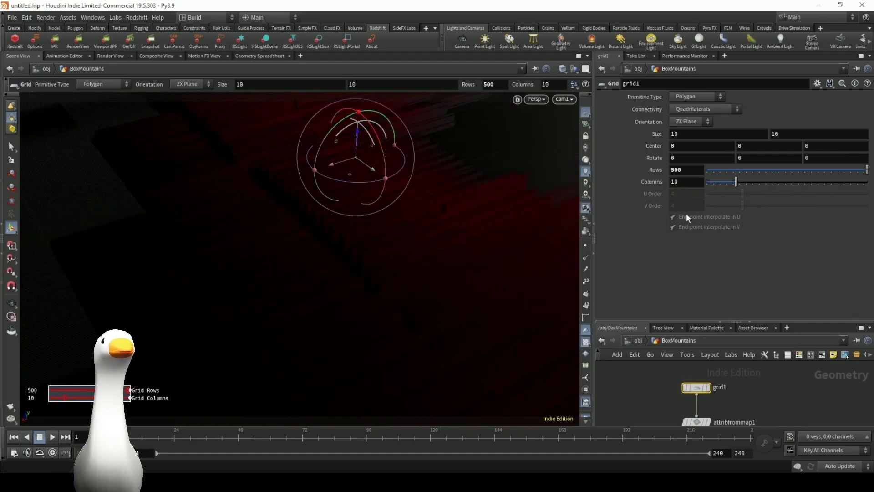
{"action": "left_click", "coordinate": [688, 181]}
{"action": "type", "text": "15"}
{"action": "key", "text": "Return"}
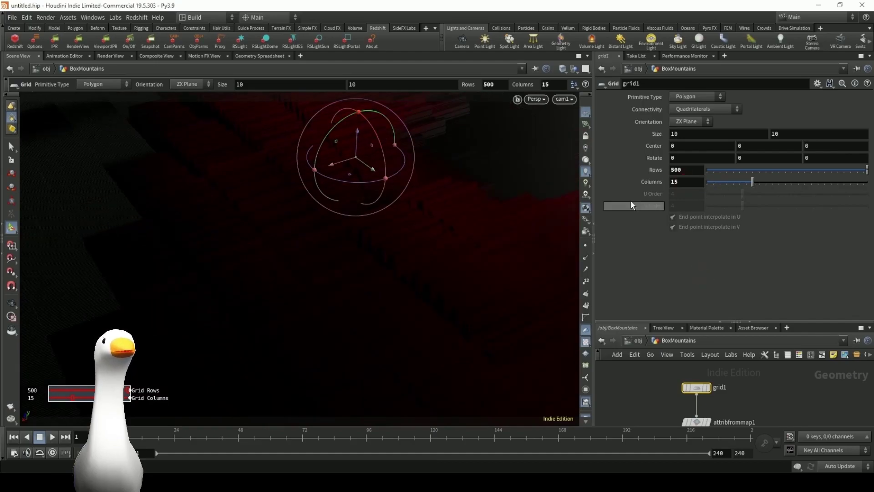
- Show the Redshift Render View in a window and try grid1 Rows 5, then 3
{"action": "left_click", "coordinate": [79, 46]}
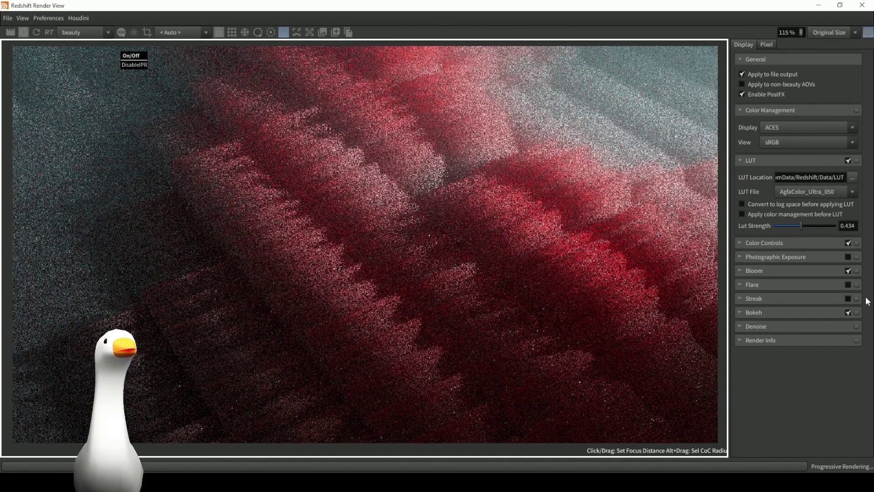
{"action": "left_click", "coordinate": [841, 4]}
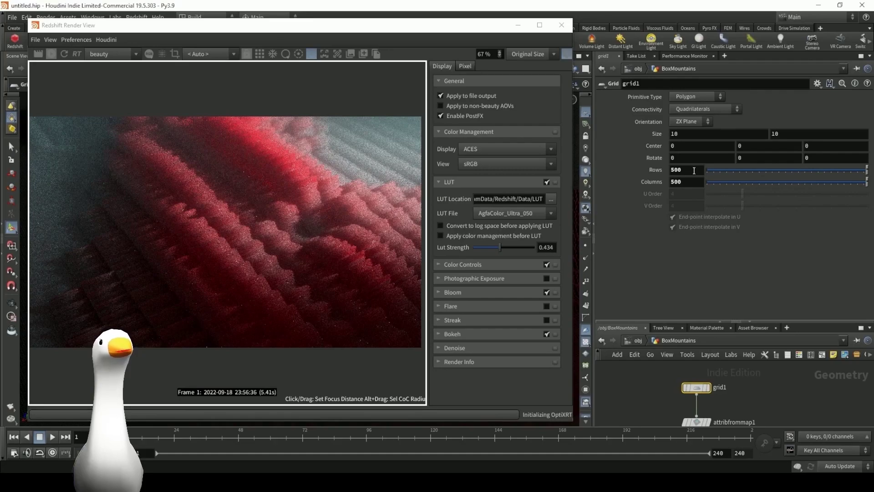
{"action": "double_click", "coordinate": [694, 170]}
{"action": "type", "text": "5"}
{"action": "key", "text": "Return"}
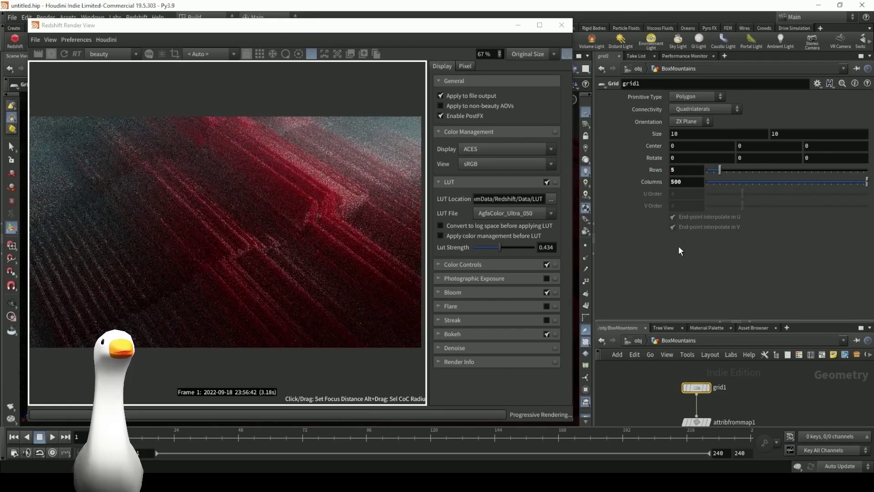
{"action": "type", "text": "3"}
{"action": "key", "text": "Return"}
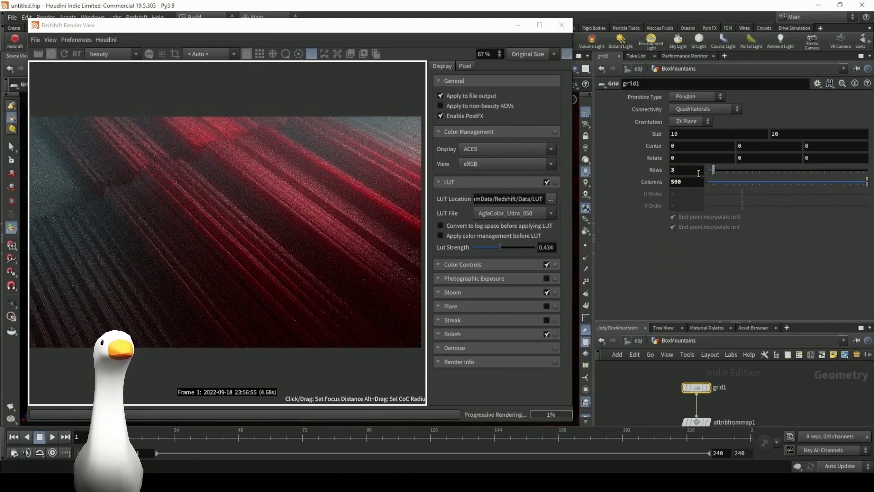
- Try grid1 Rows 4, then settle on 6 rows for the re-render
{"action": "double_click", "coordinate": [700, 170]}
{"action": "type", "text": "4"}
{"action": "key", "text": "Return"}
{"action": "double_click", "coordinate": [702, 170]}
{"action": "type", "text": "6"}
{"action": "key", "text": "Return"}
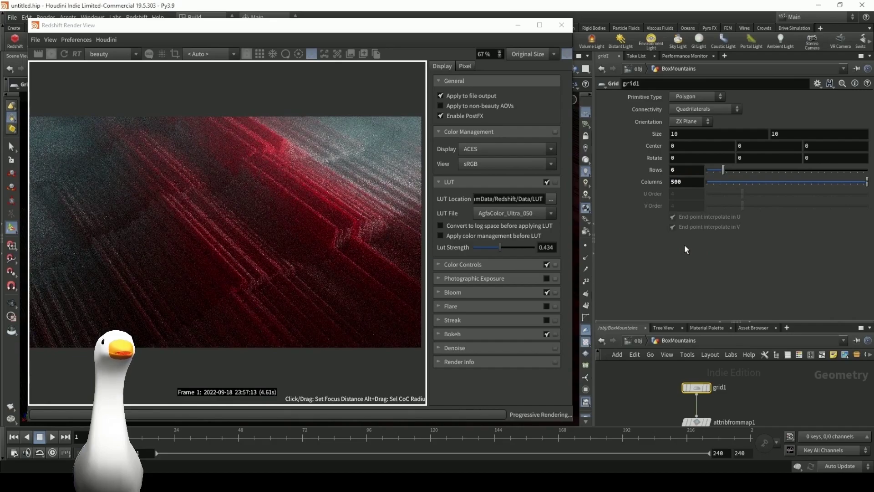